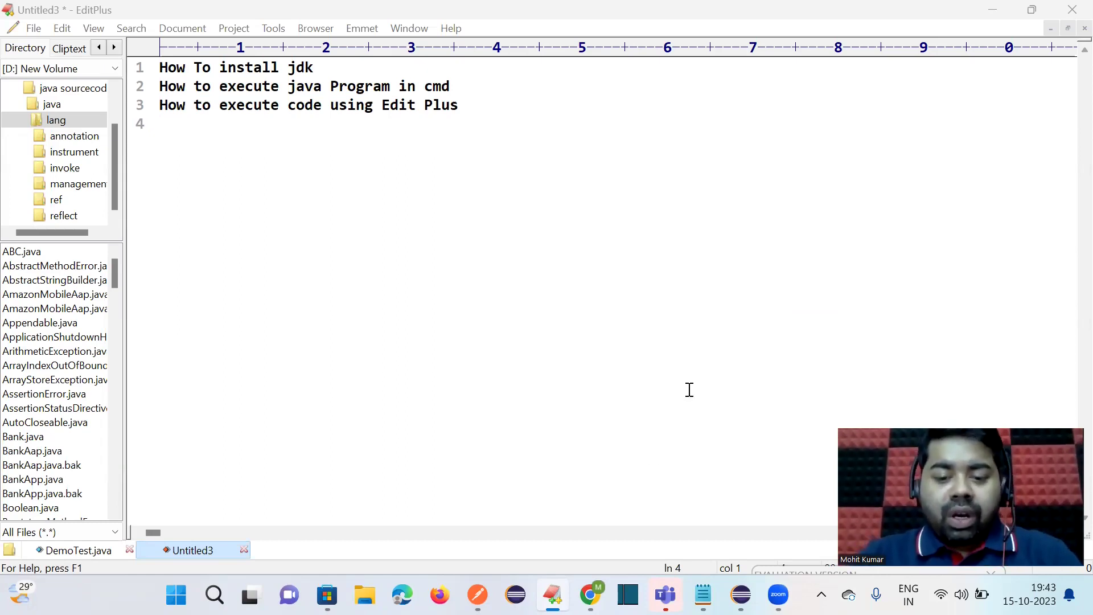
- Switch to Chrome, search Google for "dowload jdk" in a new tab and open Oracle's Java Downloads page
{"action": "key", "text": "alt+Tab"}
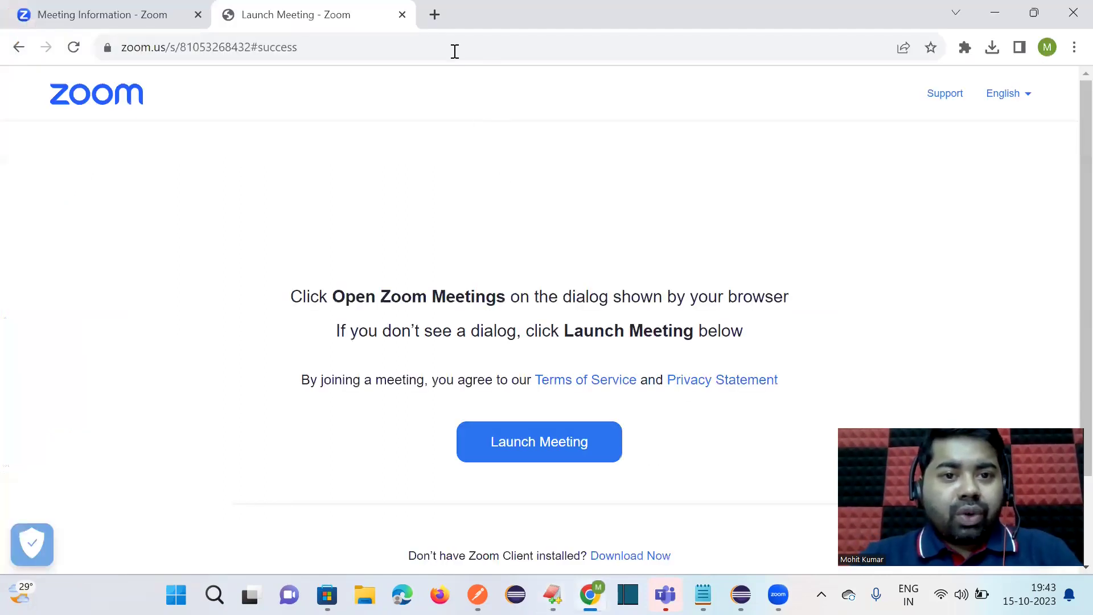
{"action": "left_click", "coordinate": [436, 15]}
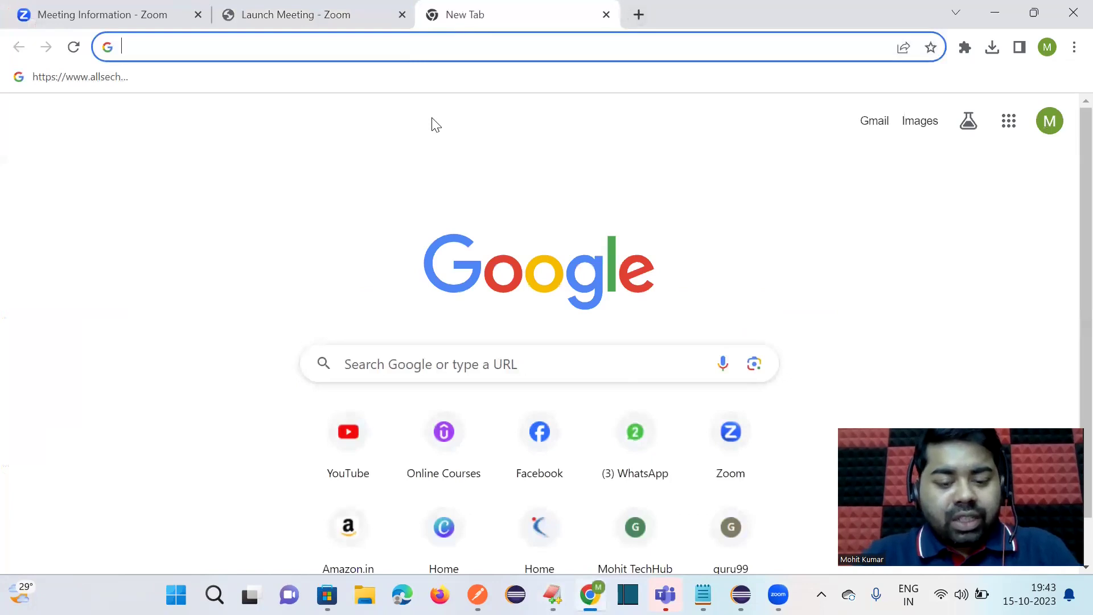
{"action": "type", "text": "dow"}
{"action": "key", "text": "Return"}
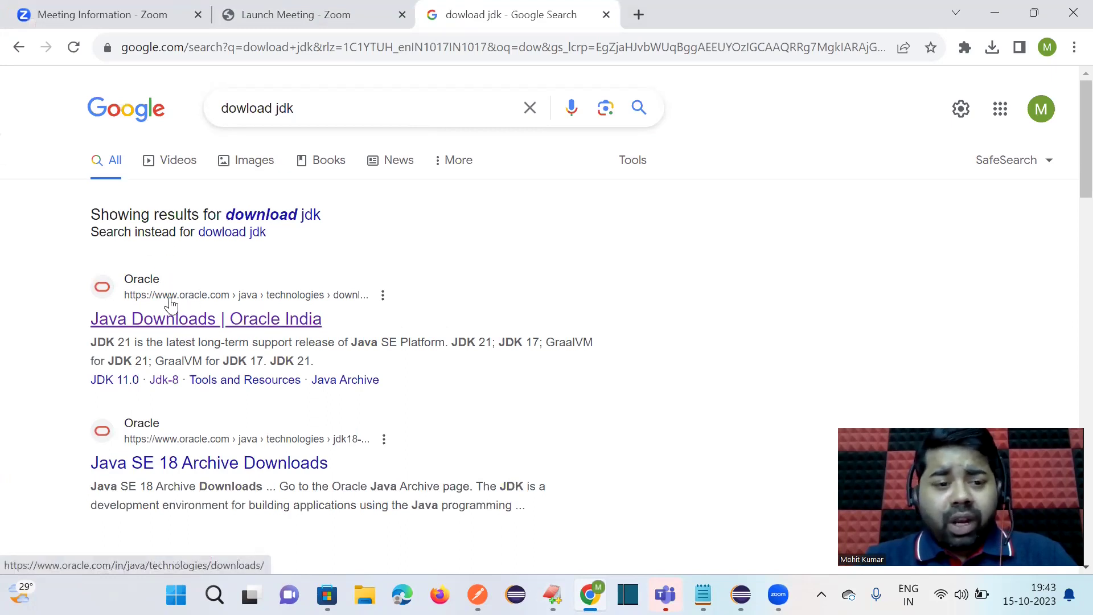
{"action": "left_click", "coordinate": [227, 321]}
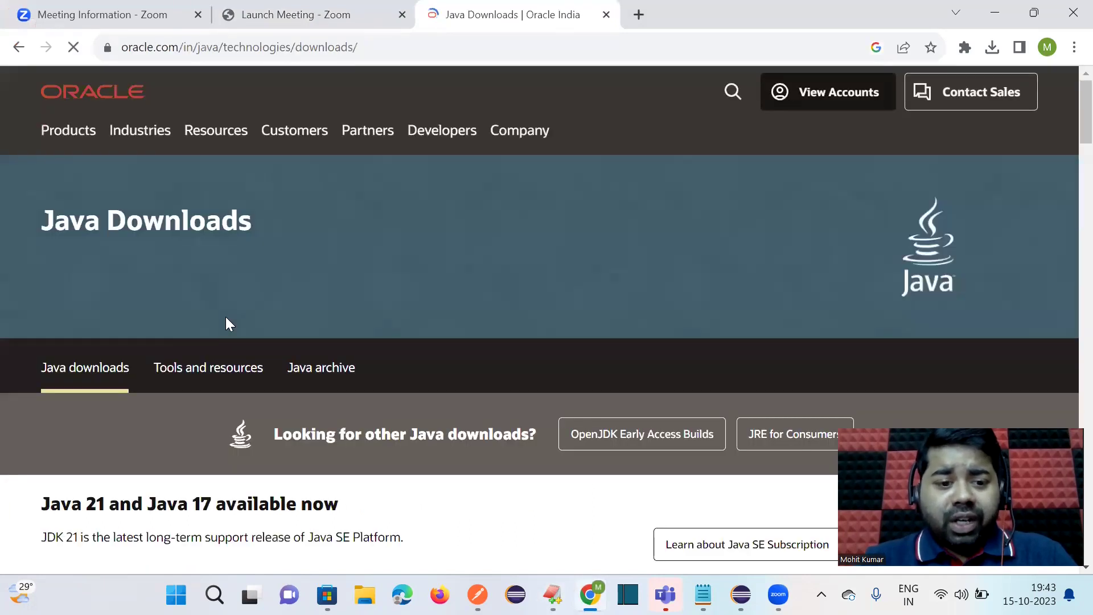
- Download the JDK 21 x64 Installer for Windows, jdk-21_windows-x64_bin.exe
{"action": "scroll", "coordinate": [1065, 131], "scroll_direction": "down", "scroll_amount": 5}
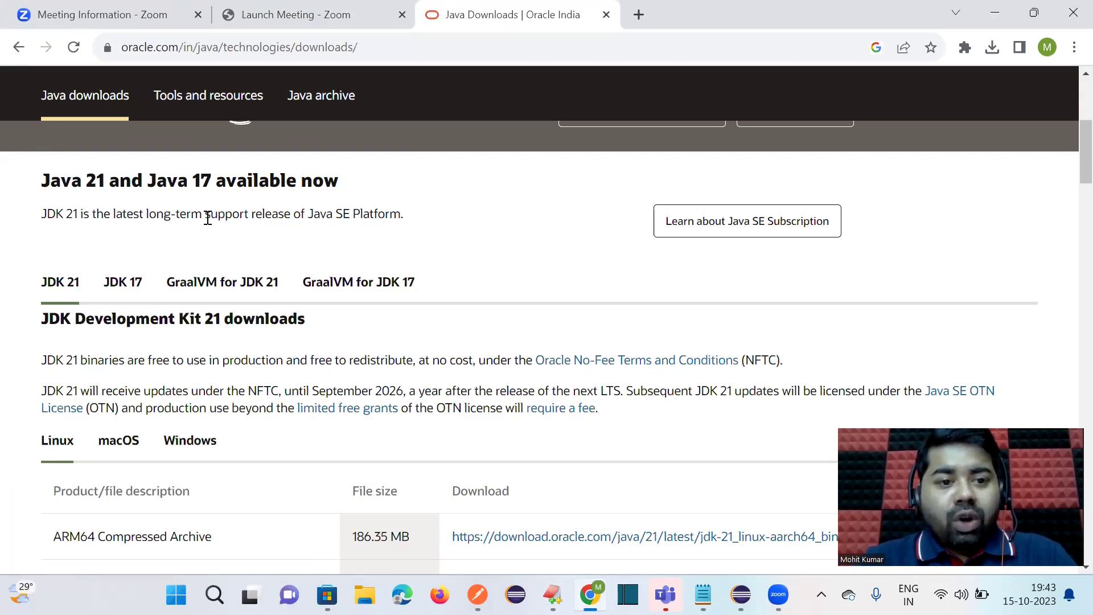
{"action": "left_click_drag", "start_coordinate": [418, 217], "coordinate": [44, 218]}
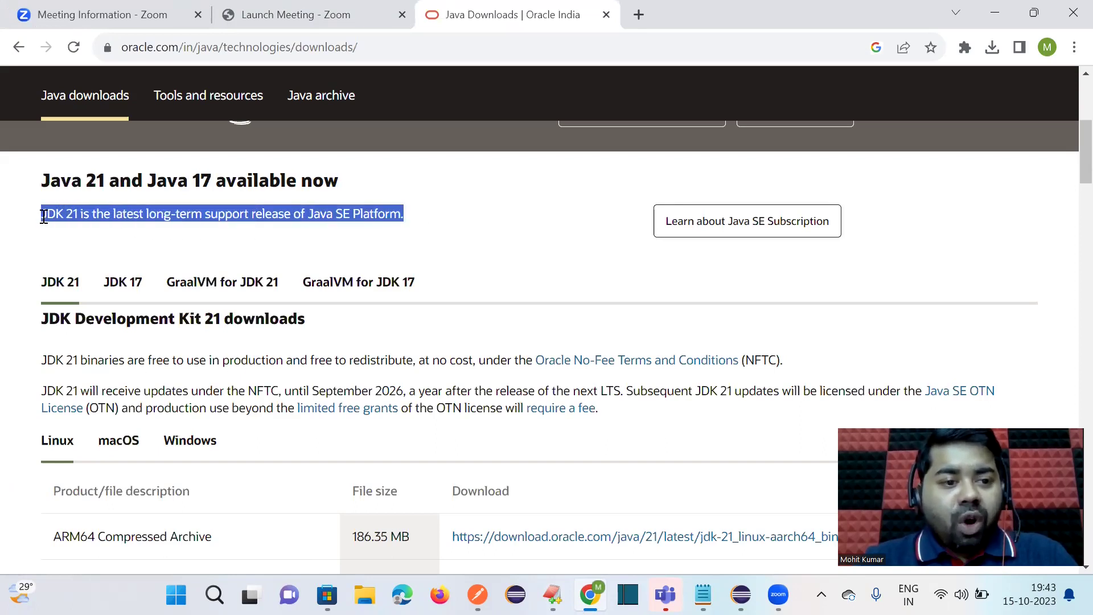
{"action": "left_click", "coordinate": [138, 245]}
{"action": "left_click_drag", "start_coordinate": [215, 215], "coordinate": [387, 216]}
{"action": "left_click", "coordinate": [387, 216]}
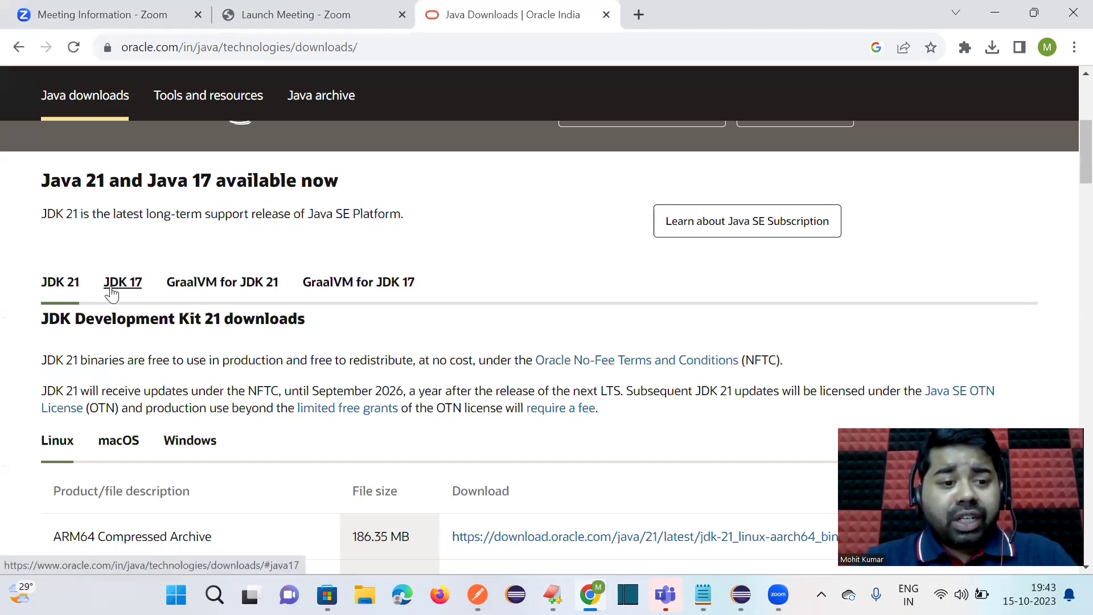
{"action": "left_click_drag", "start_coordinate": [1069, 178], "coordinate": [1069, 218]}
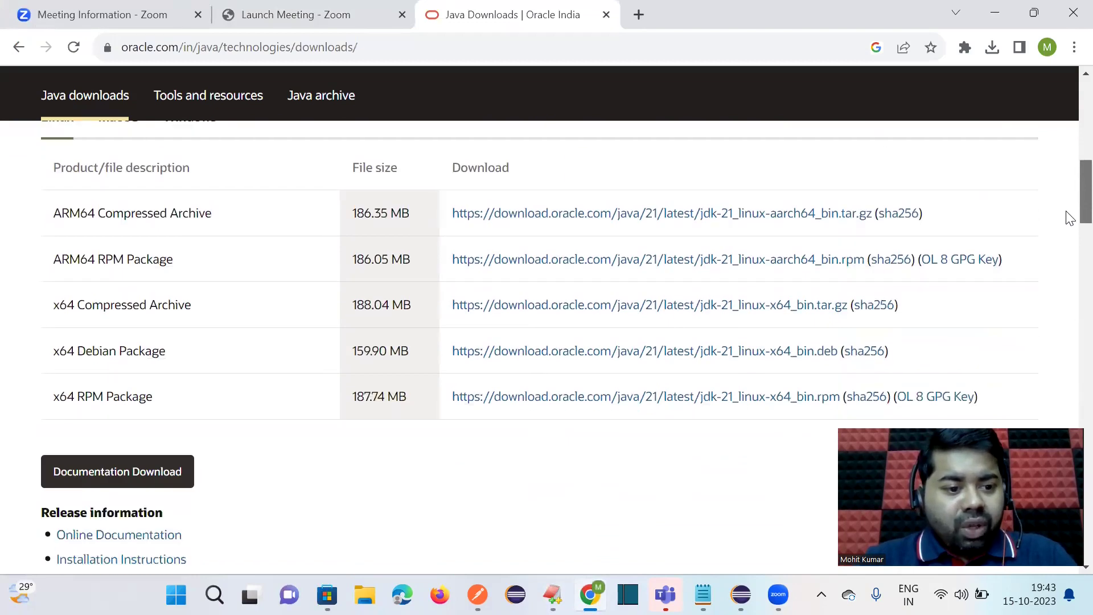
{"action": "left_click_drag", "start_coordinate": [1069, 218], "coordinate": [1068, 214]}
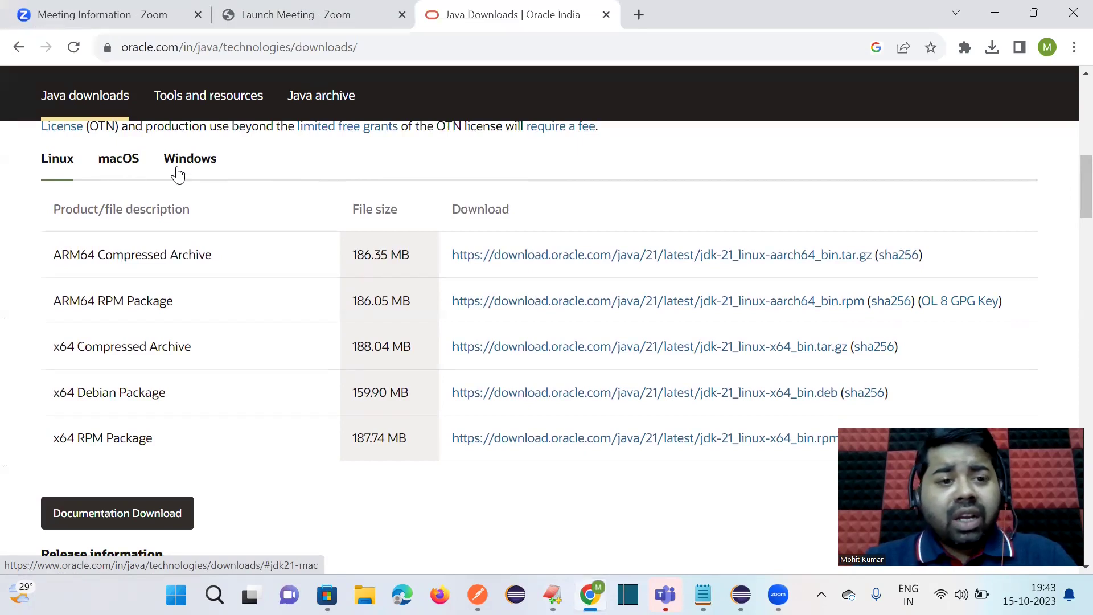
{"action": "left_click", "coordinate": [212, 163]}
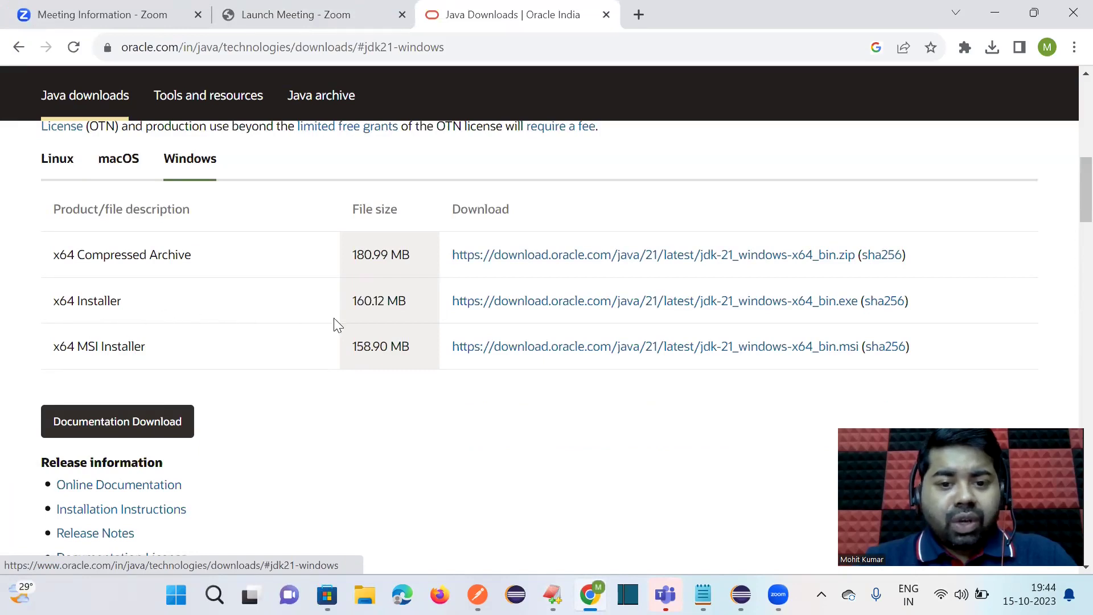
{"action": "left_click", "coordinate": [738, 308]}
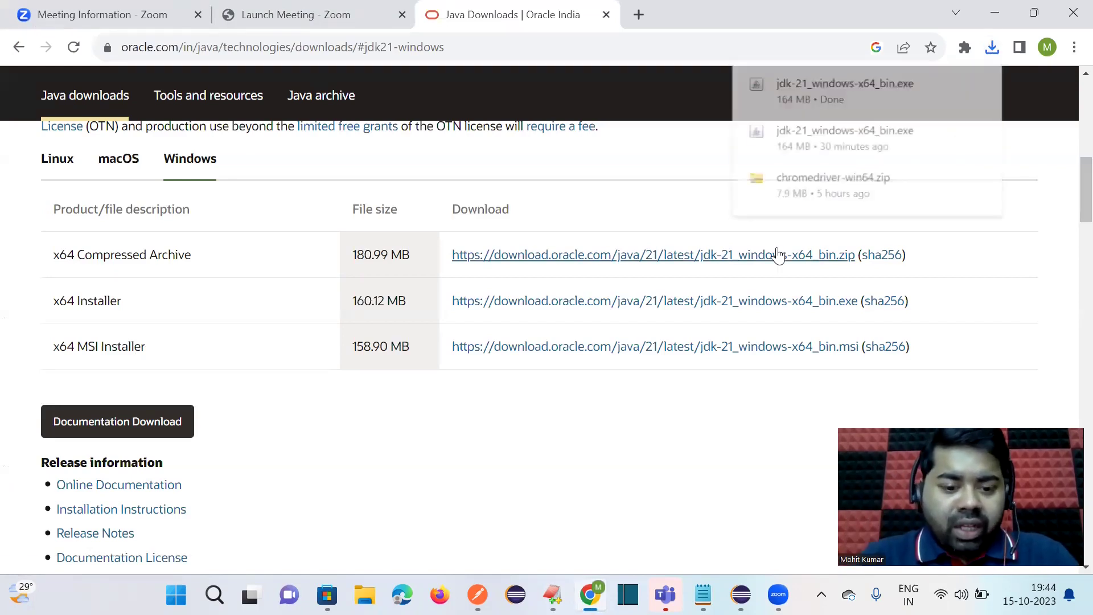
- Run jdk-21_windows-x64_bin from the Downloads folder and install JDK 21 to C:\Program Files\Java\jdk-21\, closing the wizard when finished
{"action": "mouse_move", "coordinate": [327, 595]}
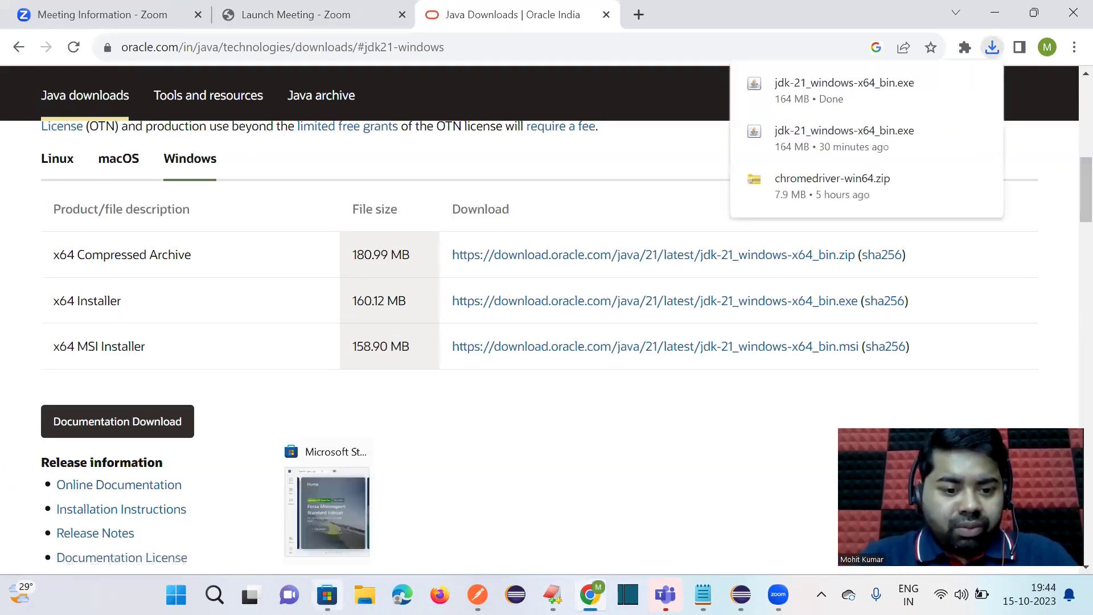
{"action": "left_click", "coordinate": [364, 595]}
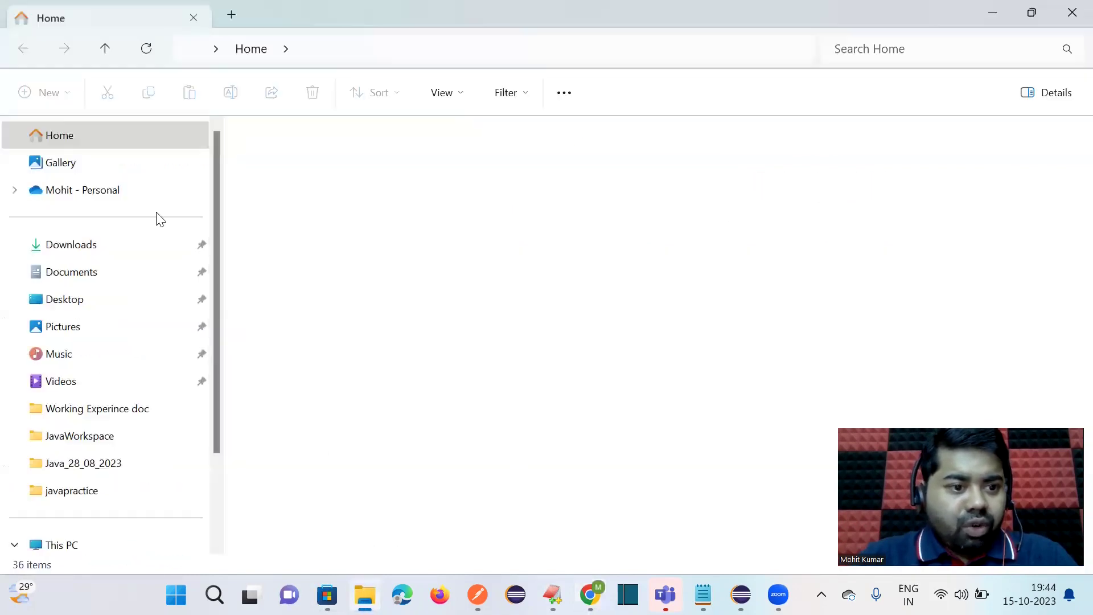
{"action": "left_click", "coordinate": [109, 246]}
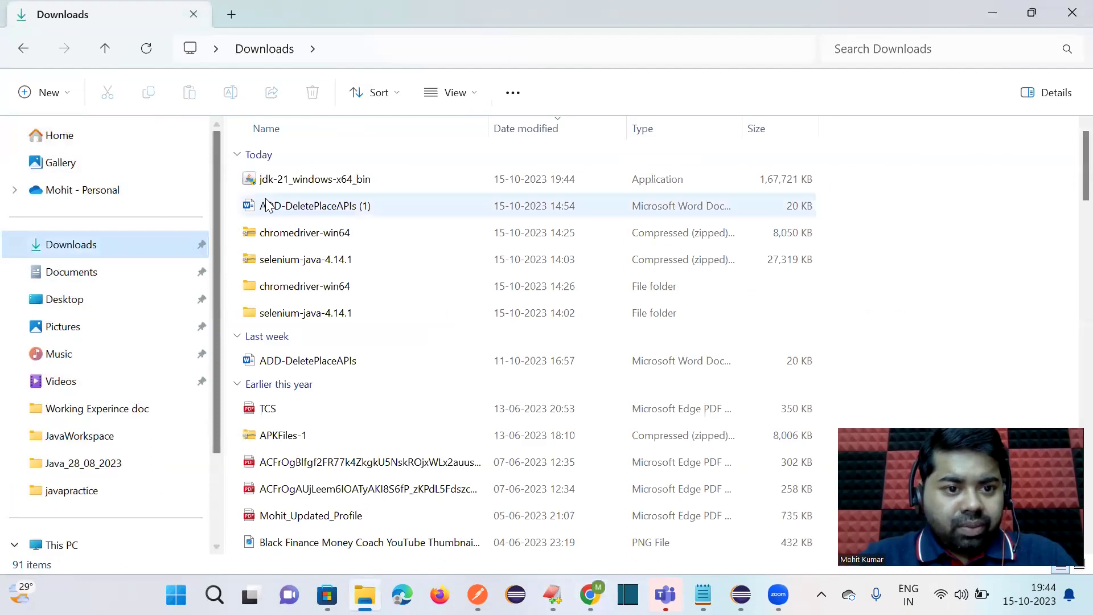
{"action": "double_click", "coordinate": [319, 180]}
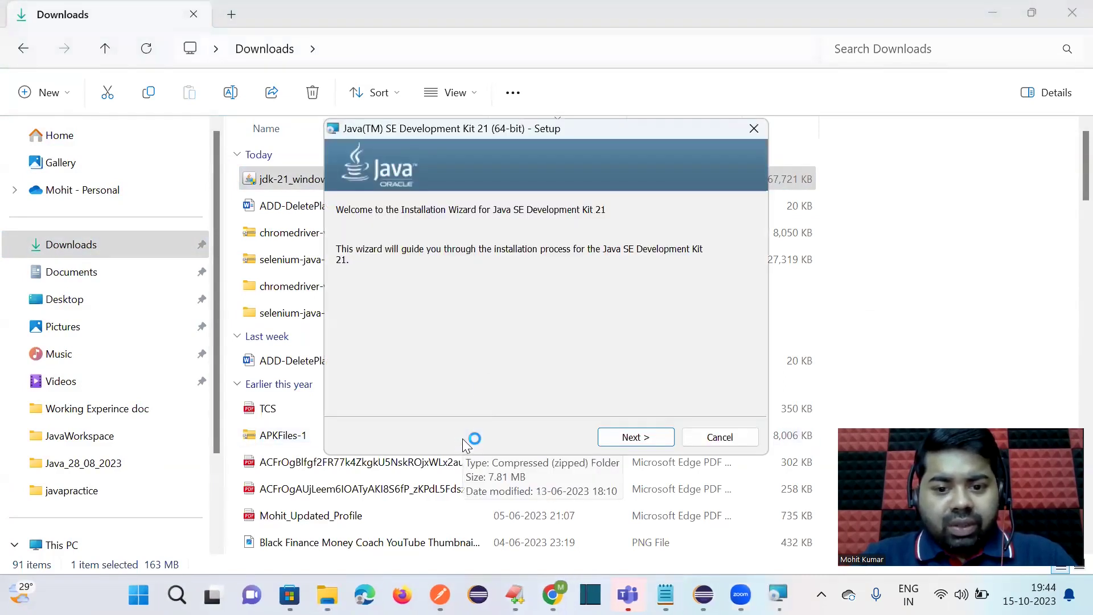
{"action": "left_click", "coordinate": [637, 439]}
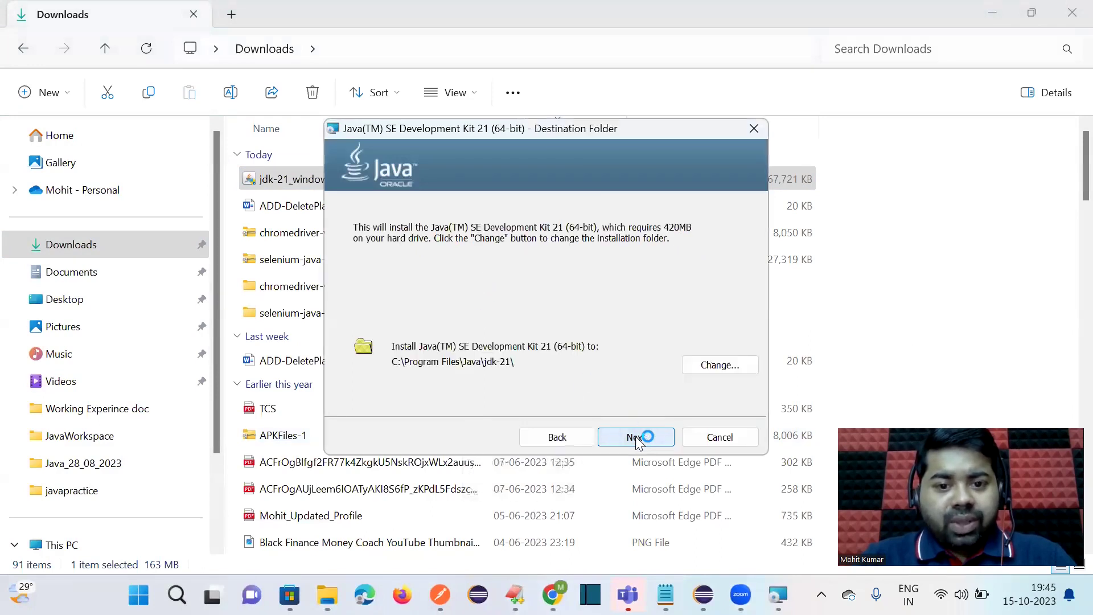
{"action": "left_click", "coordinate": [636, 439]}
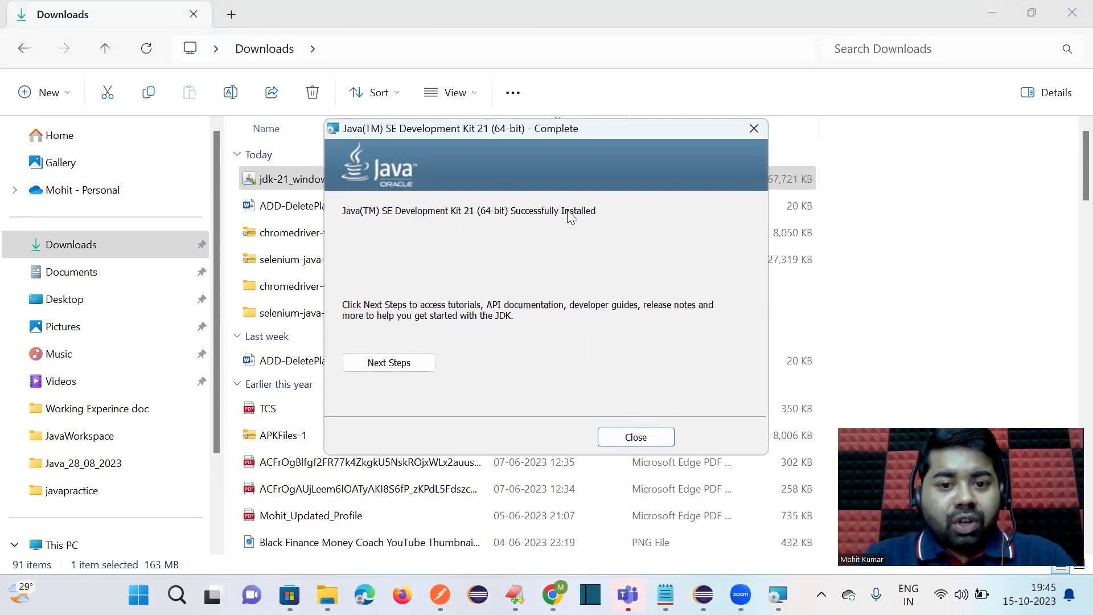
{"action": "left_click", "coordinate": [661, 442]}
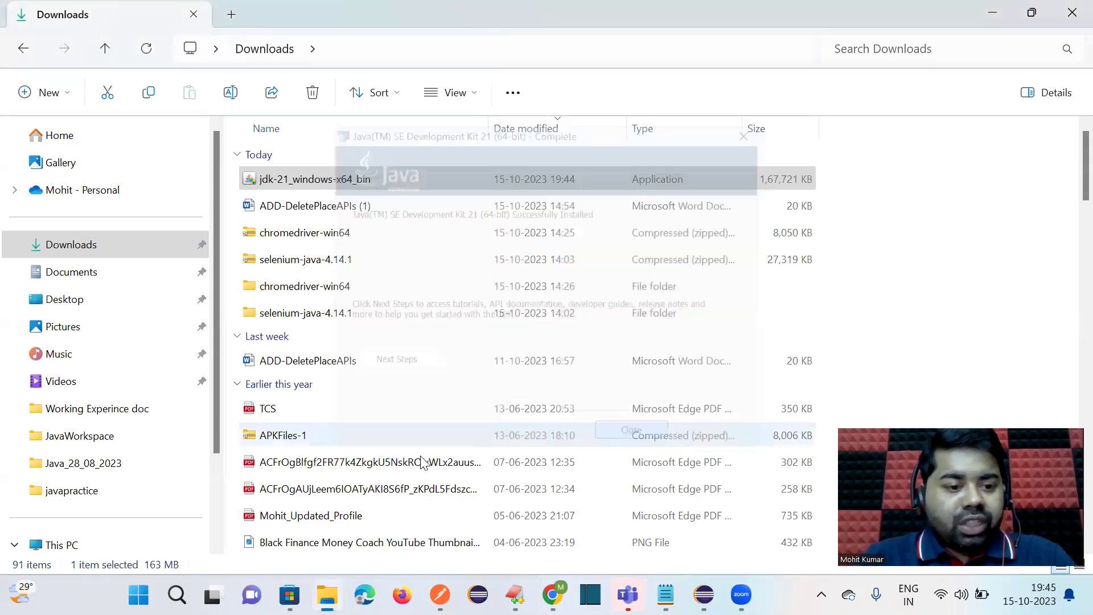
- Inspect the installed jdk-21 folder under C:\Program Files\Java, and return to the Java folder
{"action": "scroll", "coordinate": [215, 484], "scroll_direction": "down", "scroll_amount": 2}
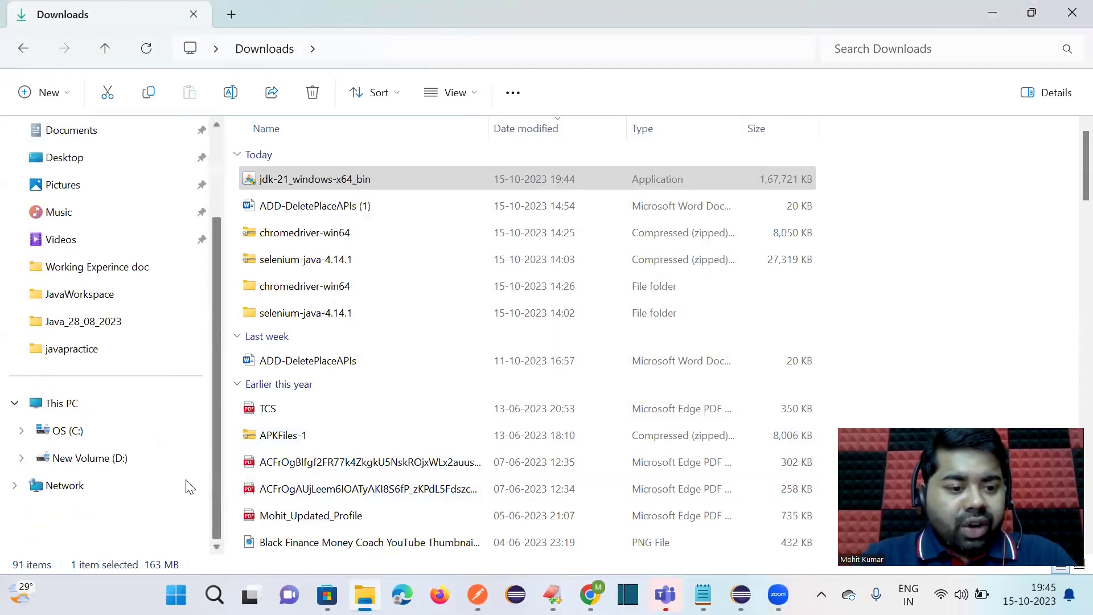
{"action": "left_click", "coordinate": [78, 435]}
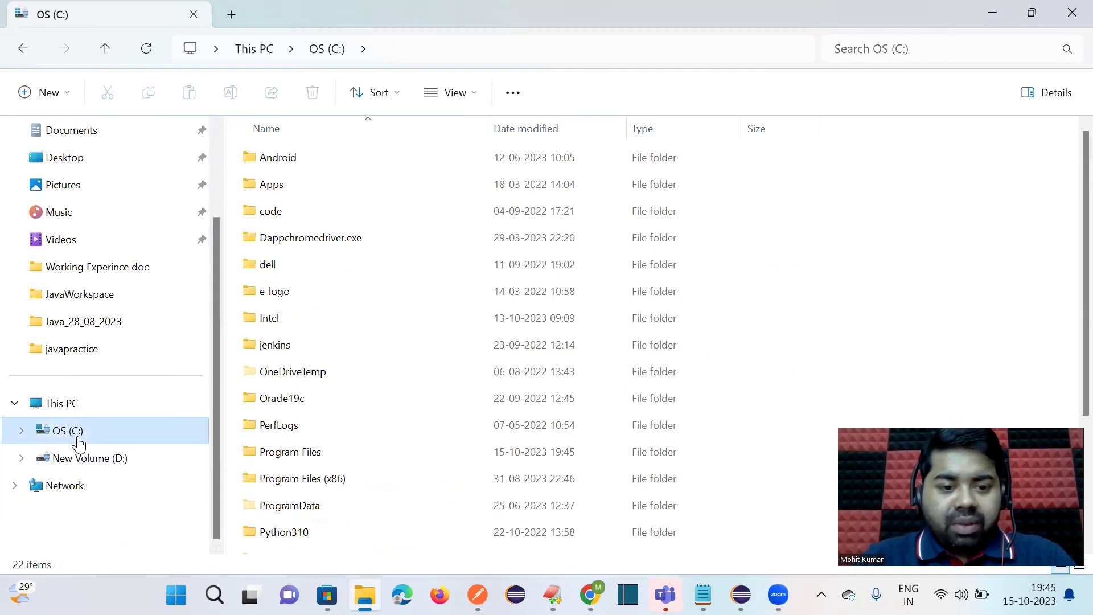
{"action": "double_click", "coordinate": [317, 457]}
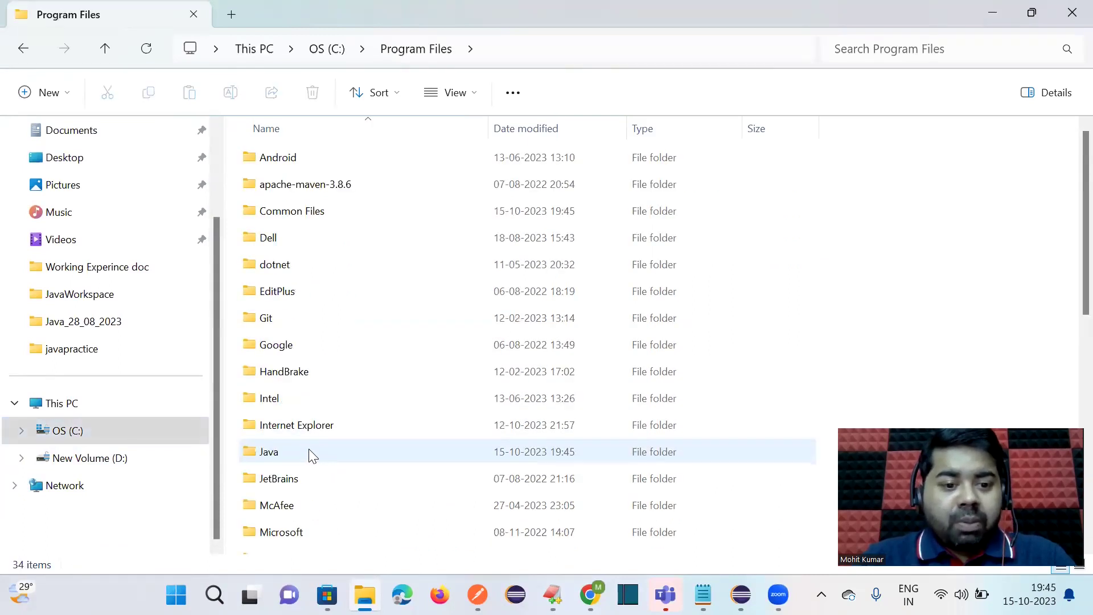
{"action": "double_click", "coordinate": [319, 454]}
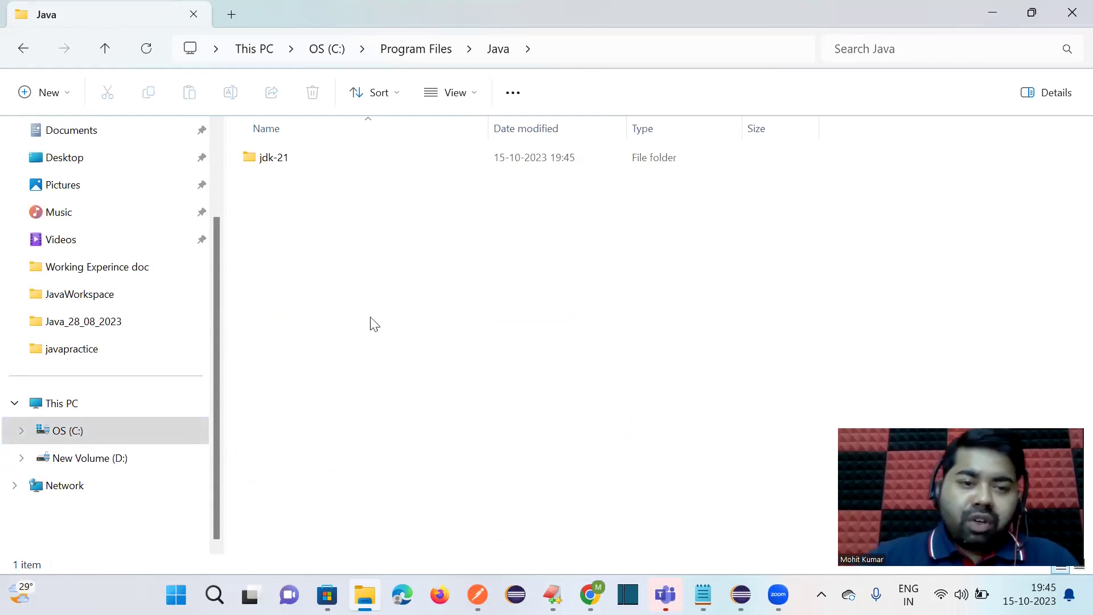
{"action": "double_click", "coordinate": [296, 161]}
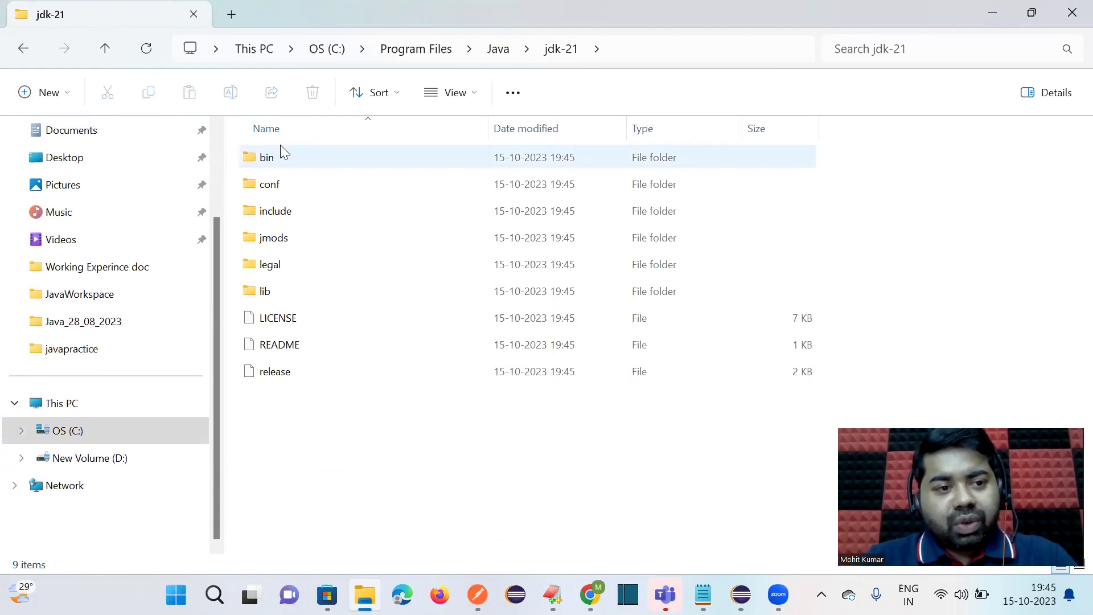
{"action": "left_click", "coordinate": [22, 50]}
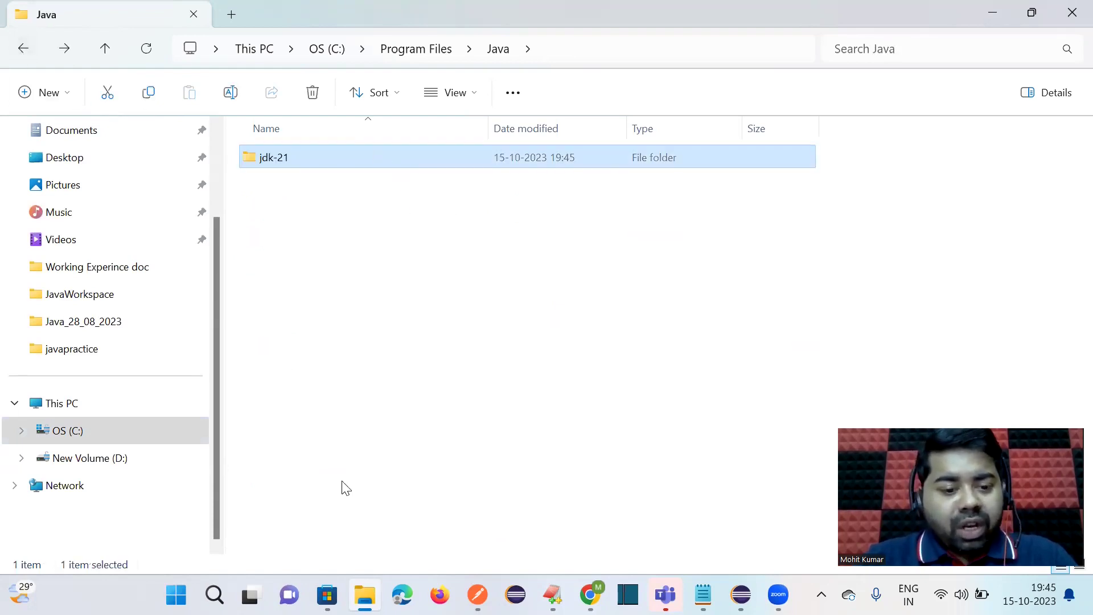
- Search Windows for "env", open the account's environment variables and locate Path among the system variables
{"action": "left_click", "coordinate": [214, 595]}
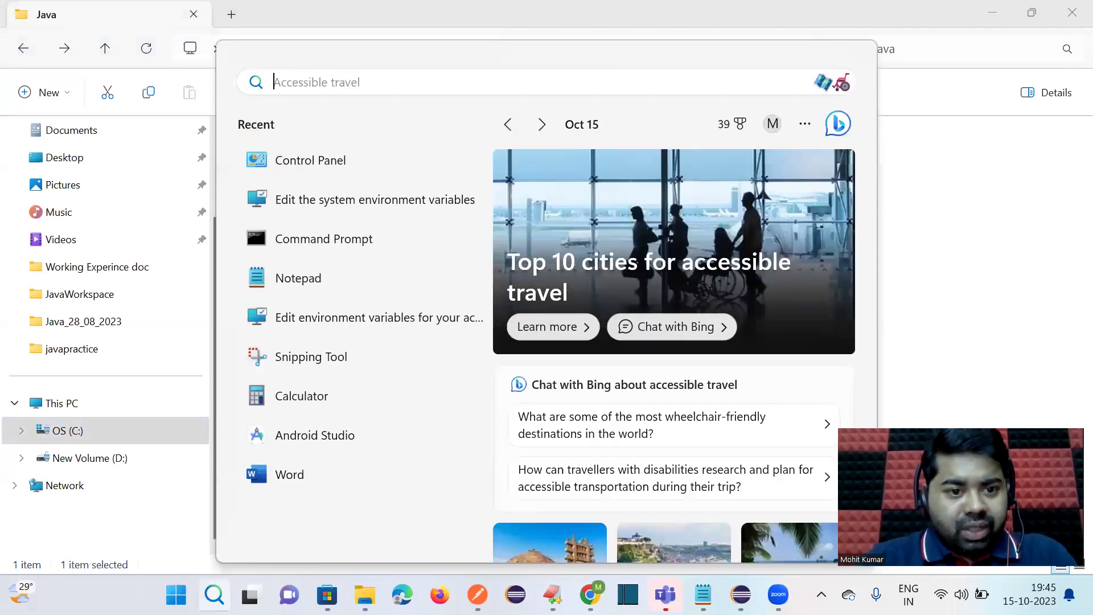
{"action": "type", "text": "env"}
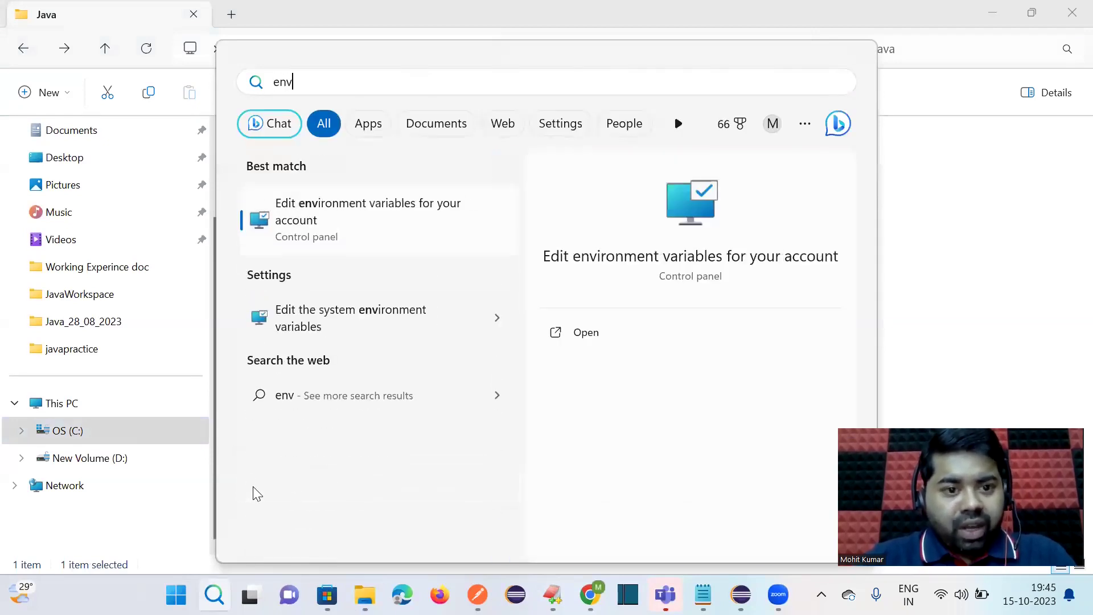
{"action": "key", "text": "Return"}
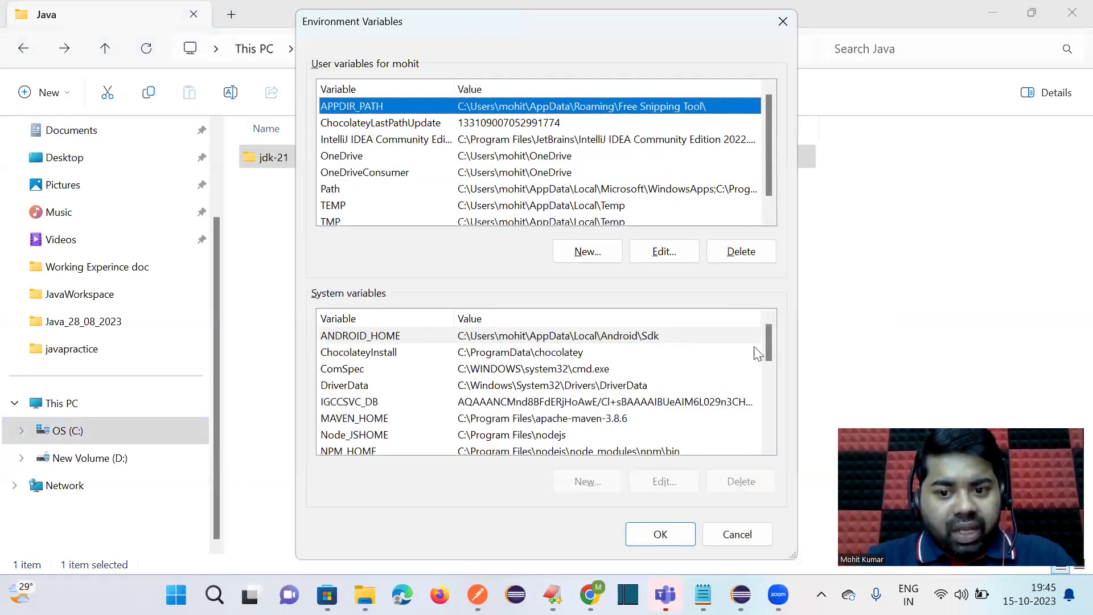
{"action": "left_click_drag", "start_coordinate": [768, 347], "coordinate": [771, 373]}
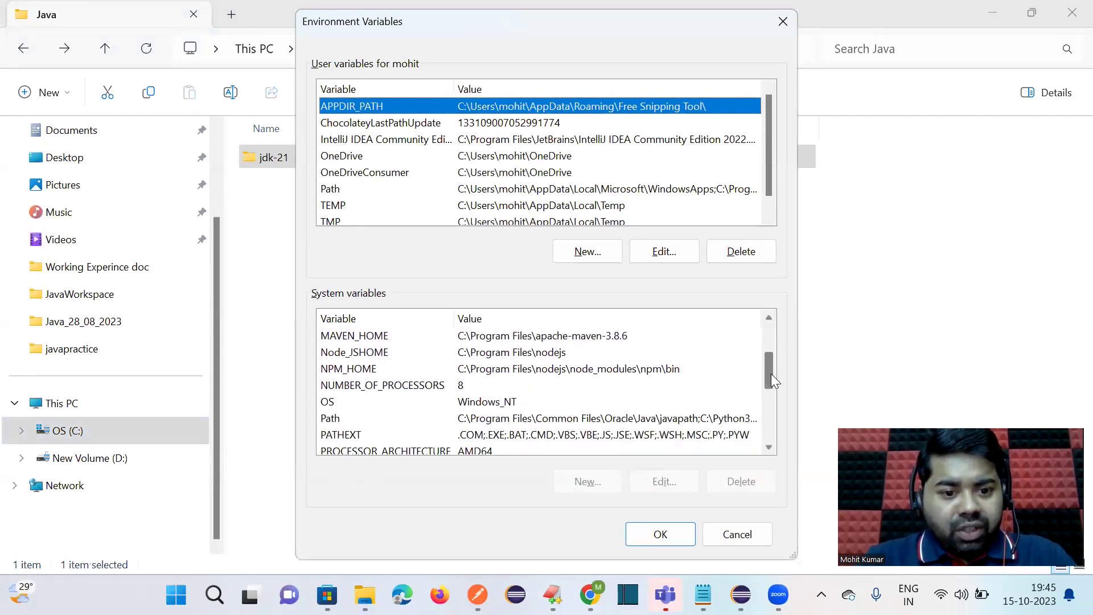
- Open the bin folder inside jdk-21 in File Explorer and copy its full path, C:\Program Files\Java\jdk-21\bin
{"action": "left_click", "coordinate": [237, 283]}
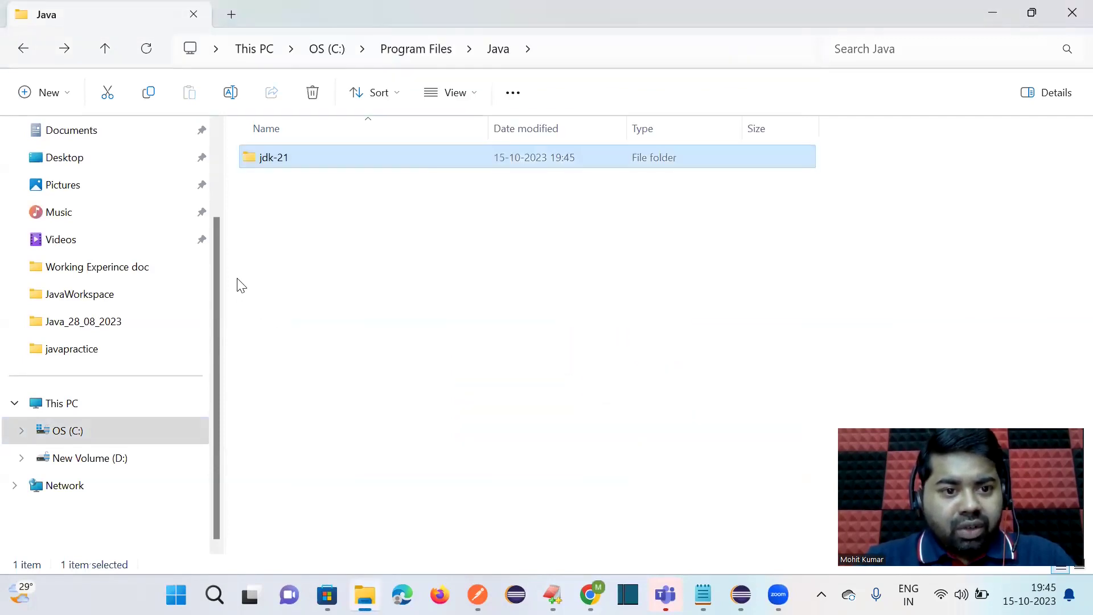
{"action": "double_click", "coordinate": [293, 161]}
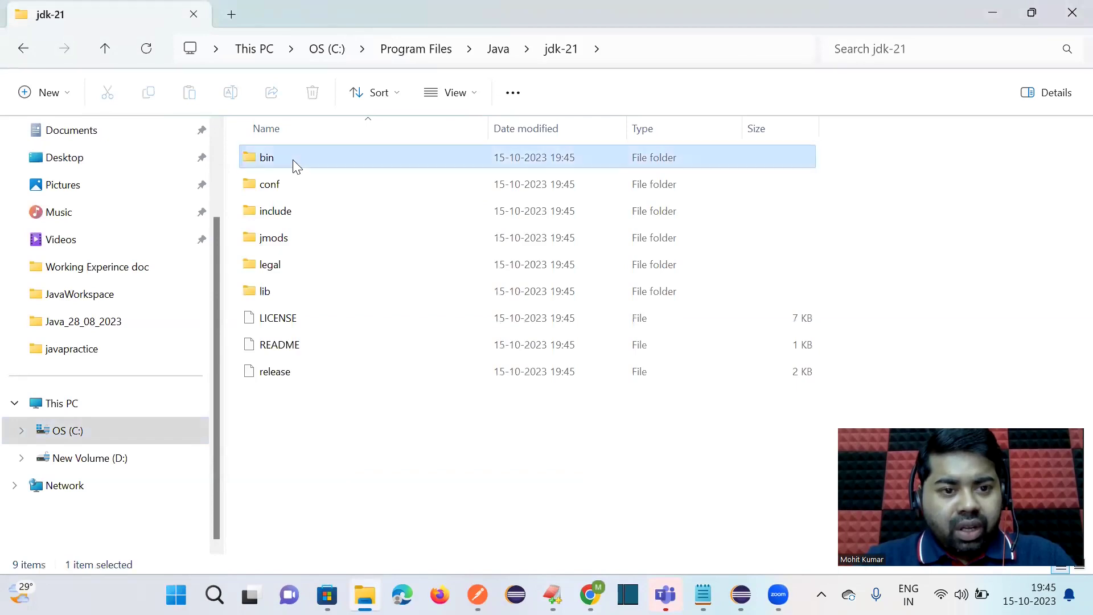
{"action": "double_click", "coordinate": [293, 161]}
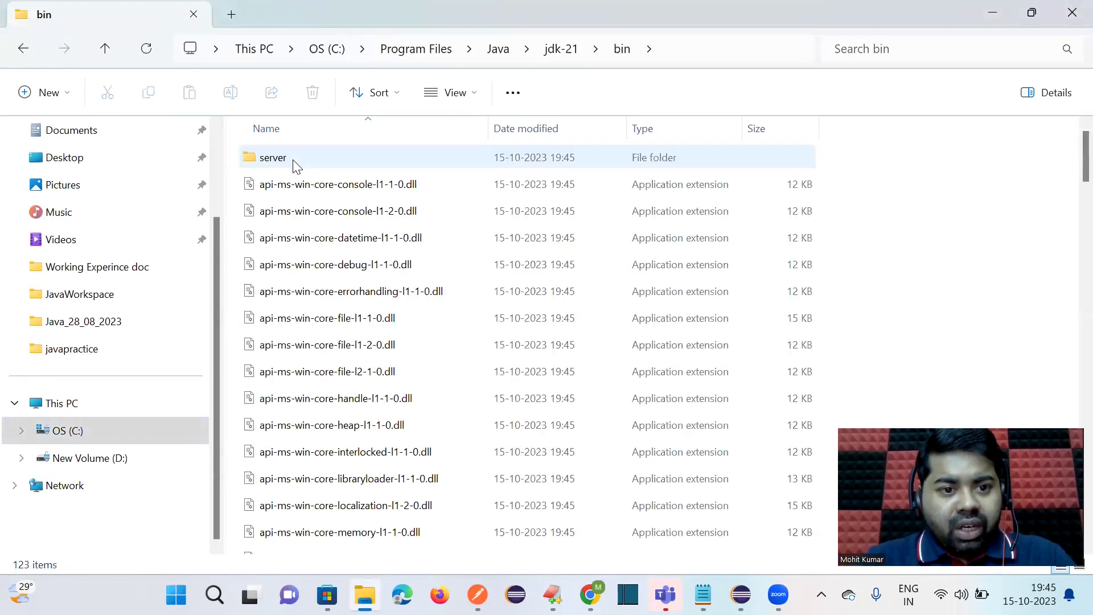
{"action": "left_click", "coordinate": [688, 46]}
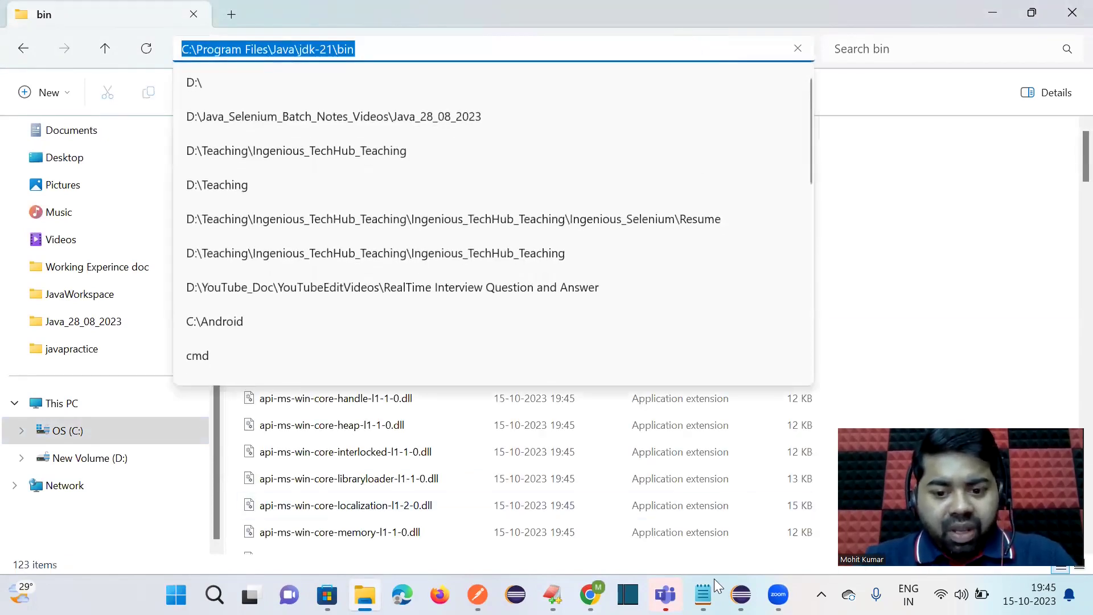
{"action": "key", "text": "ctrl+c"}
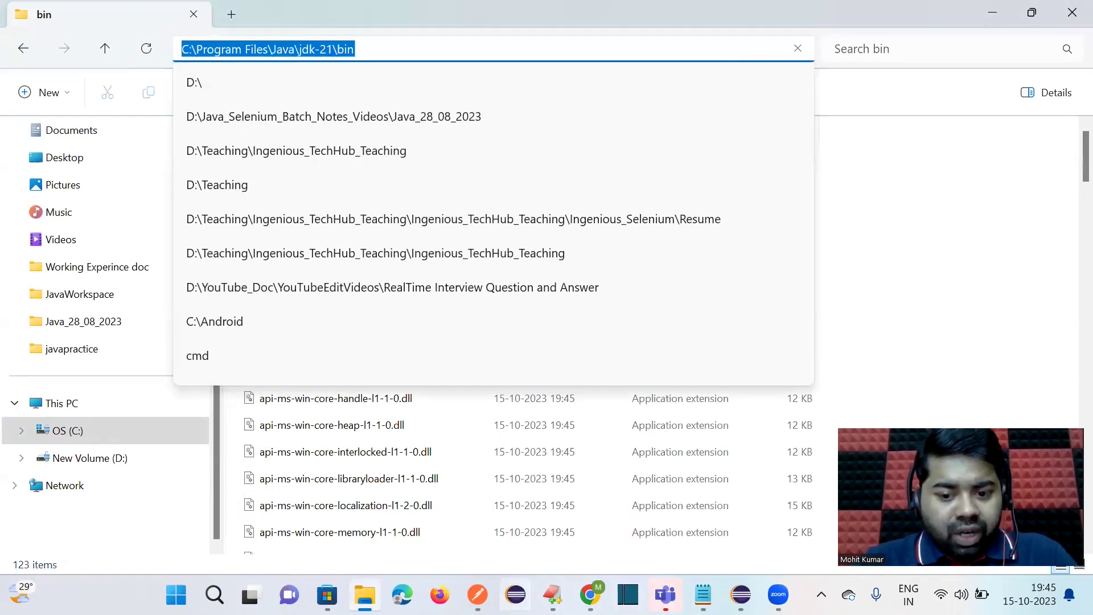
{"action": "key", "text": "Escape"}
{"action": "key", "text": "alt+Tab"}
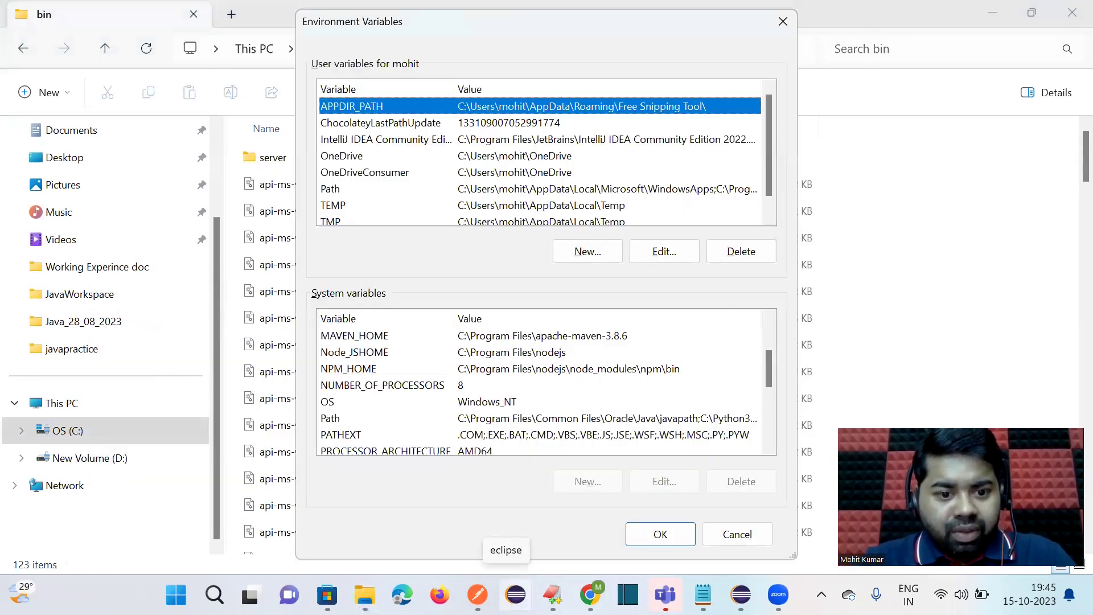
{"action": "left_click", "coordinate": [548, 422]}
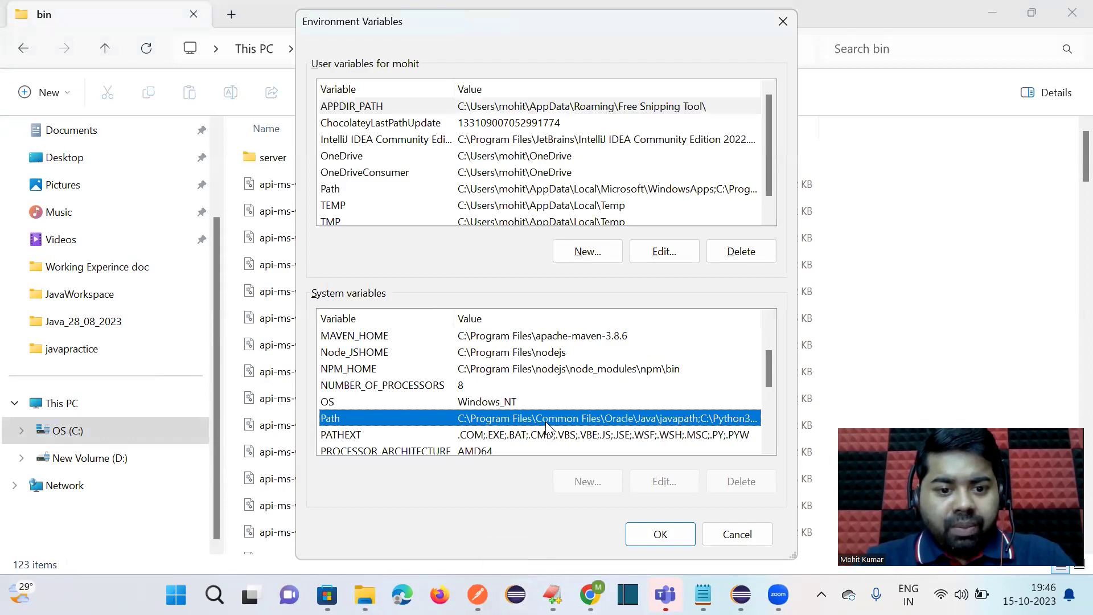
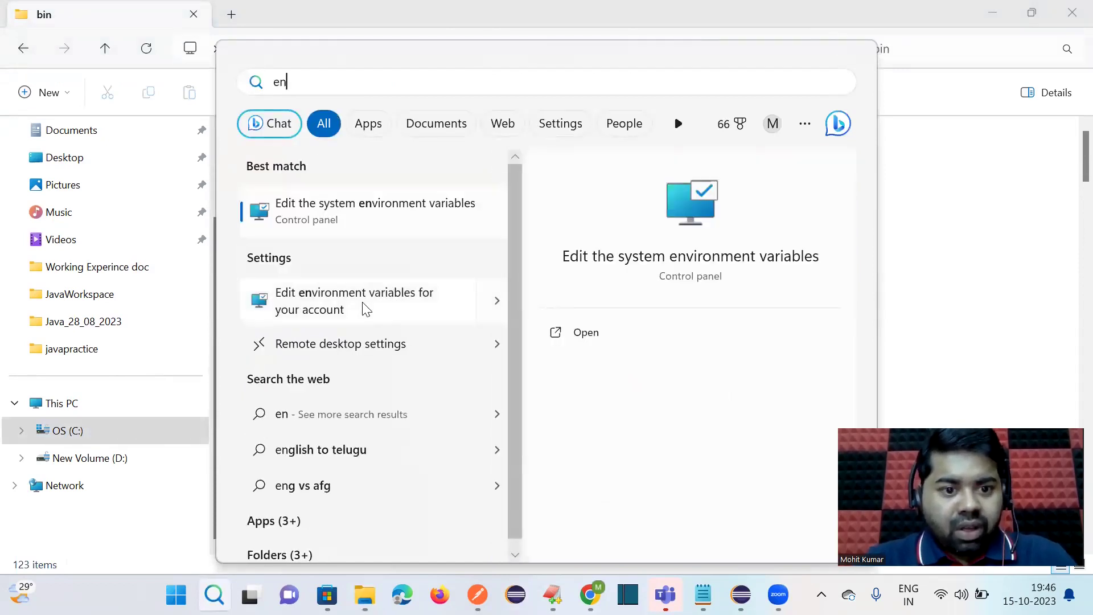
{"action": "left_click", "coordinate": [368, 304]}
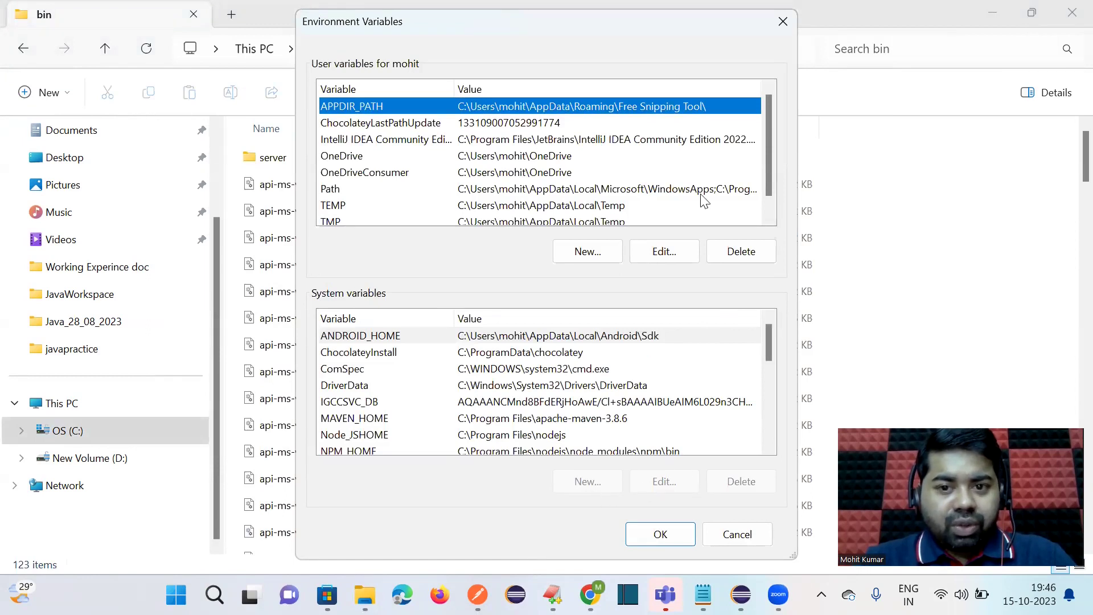
{"action": "left_click_drag", "start_coordinate": [609, 25], "coordinate": [609, 16]}
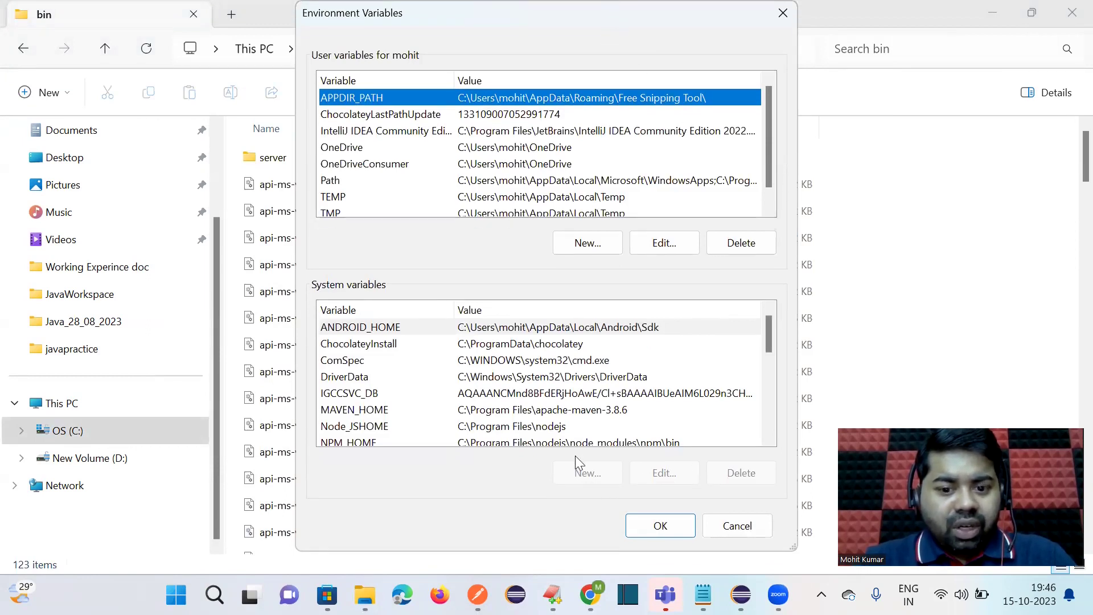
{"action": "left_click", "coordinate": [781, 15]}
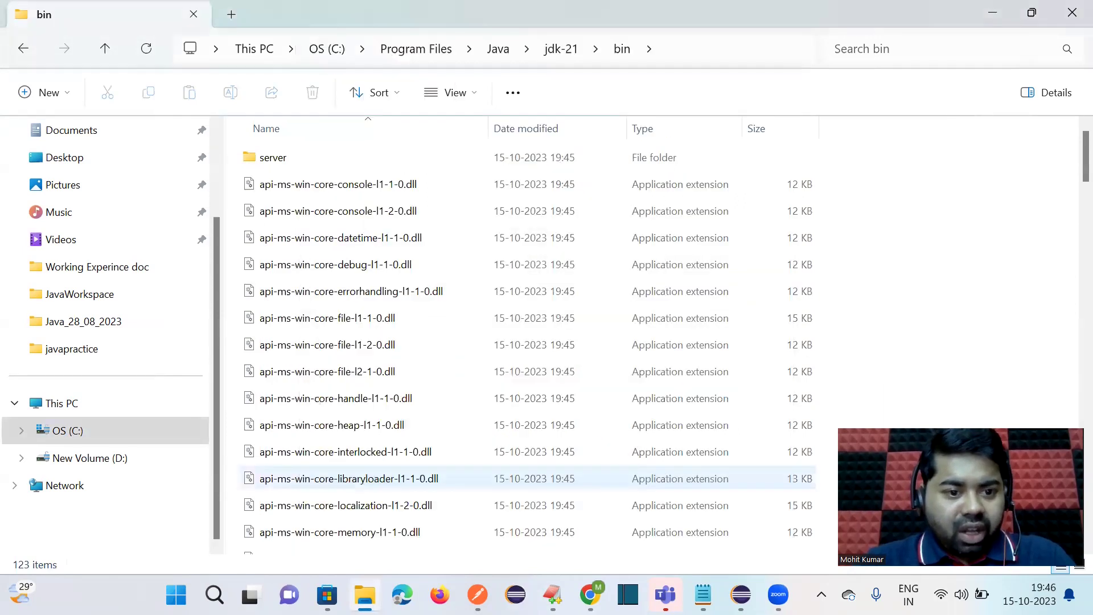
{"action": "key", "text": "super+s"}
{"action": "left_click", "coordinate": [369, 161]}
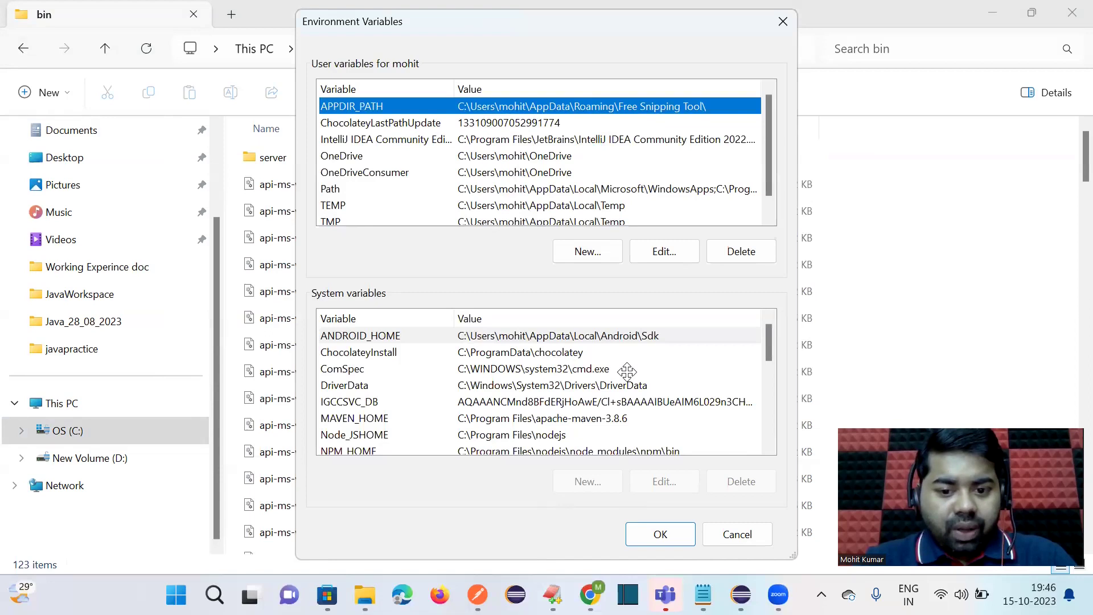
{"action": "left_click", "coordinate": [782, 21]}
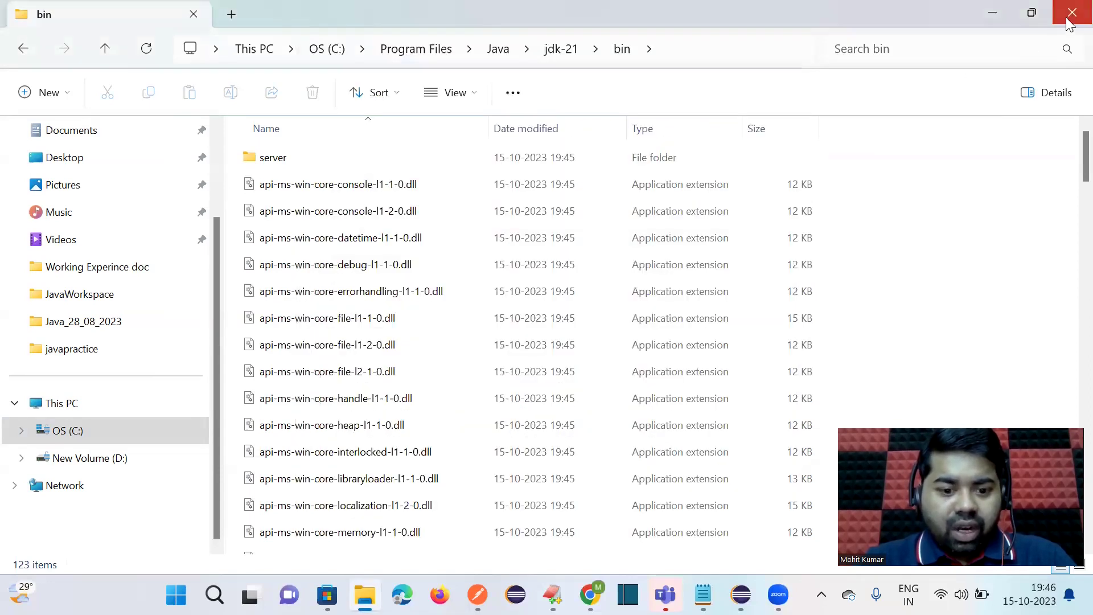
- Close the bin folder window, search Windows for "en" and open Environment Variables through the system environment variables settings
{"action": "left_click", "coordinate": [1069, 17]}
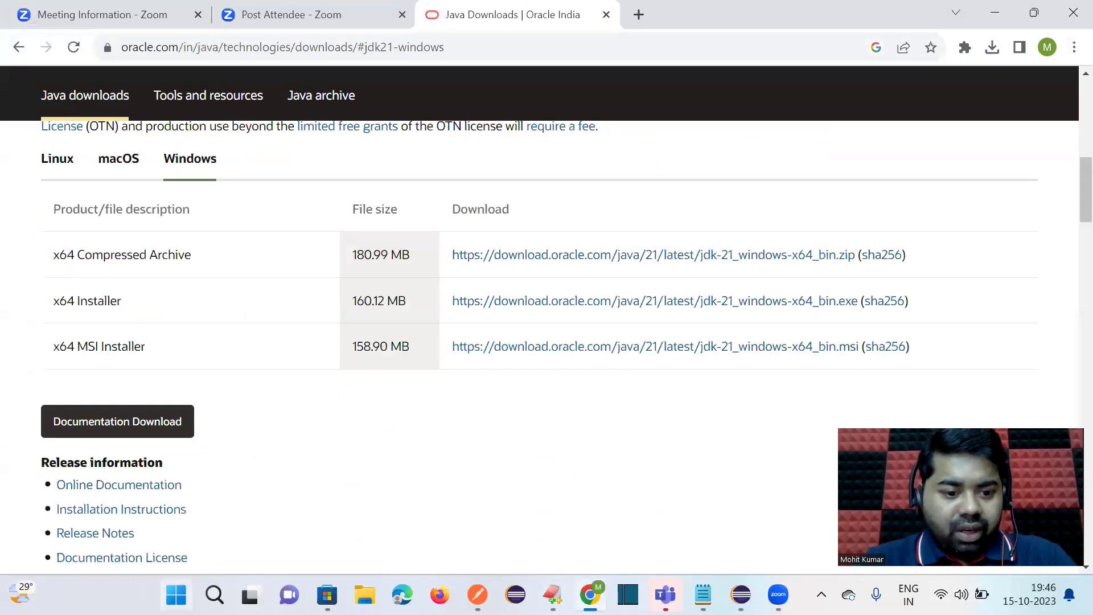
{"action": "left_click", "coordinate": [214, 595]}
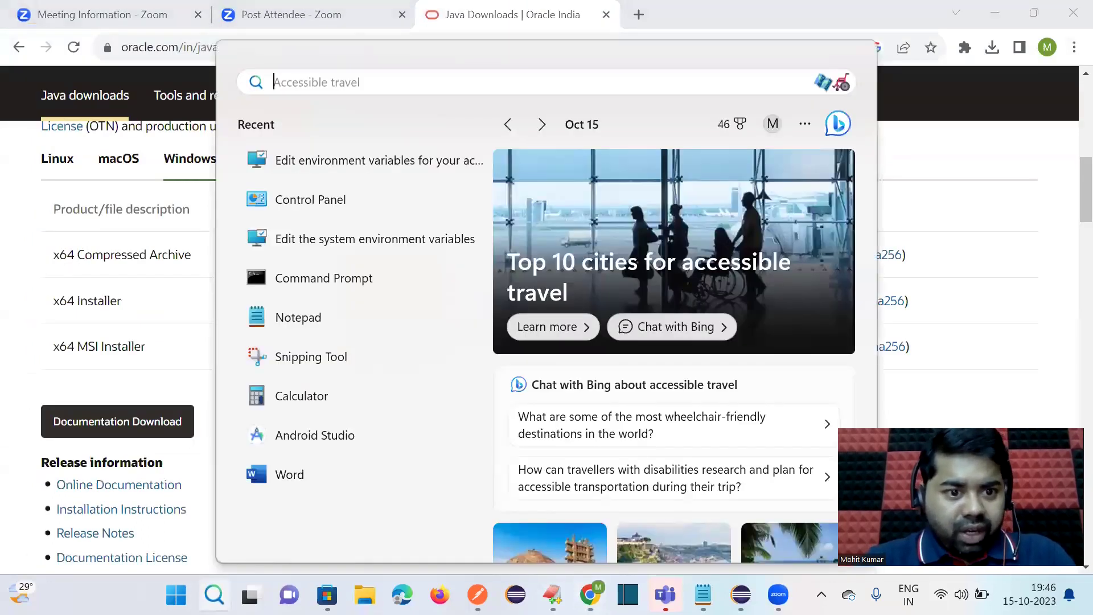
{"action": "type", "text": "en"}
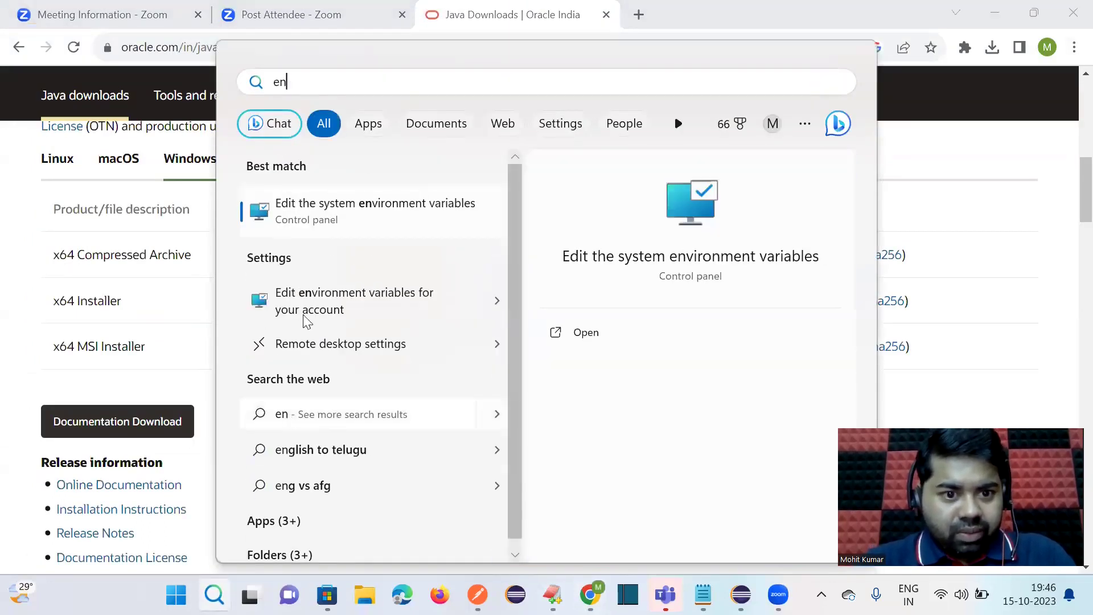
{"action": "left_click", "coordinate": [345, 210]}
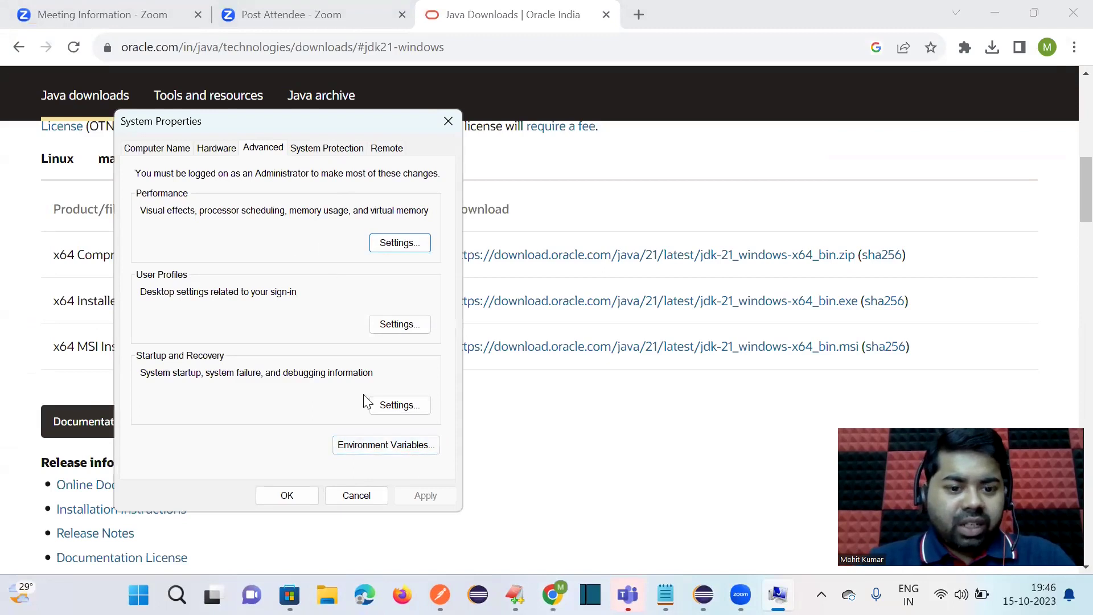
{"action": "left_click", "coordinate": [368, 447]}
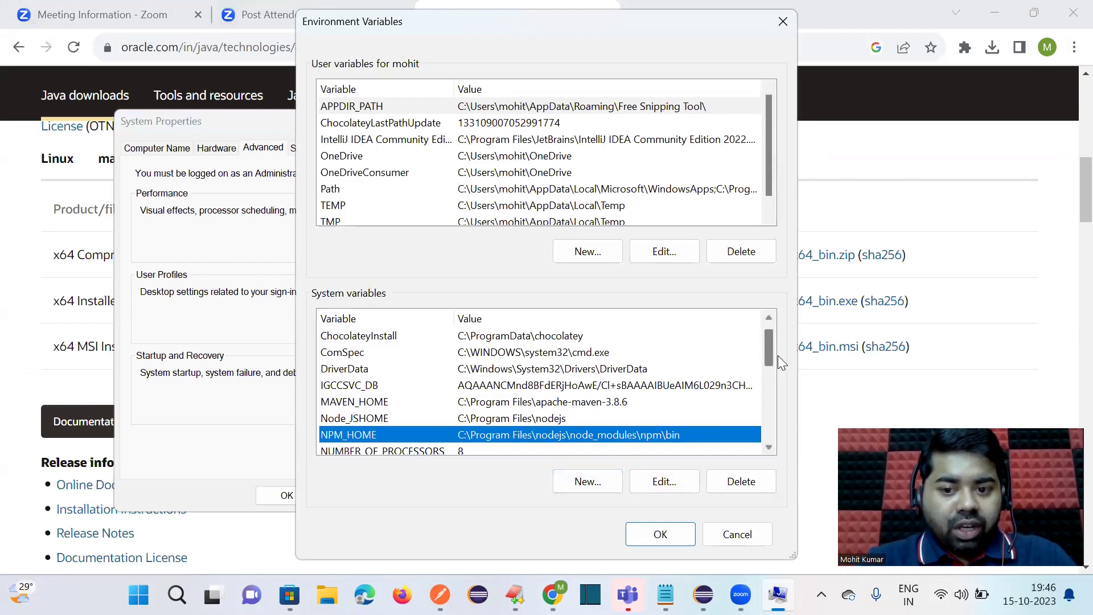
- Add C:\Program Files\Java\jdk-21\bin as a new entry in the system Path variable, save it and close System Properties
{"action": "left_click_drag", "start_coordinate": [769, 356], "coordinate": [769, 380]}
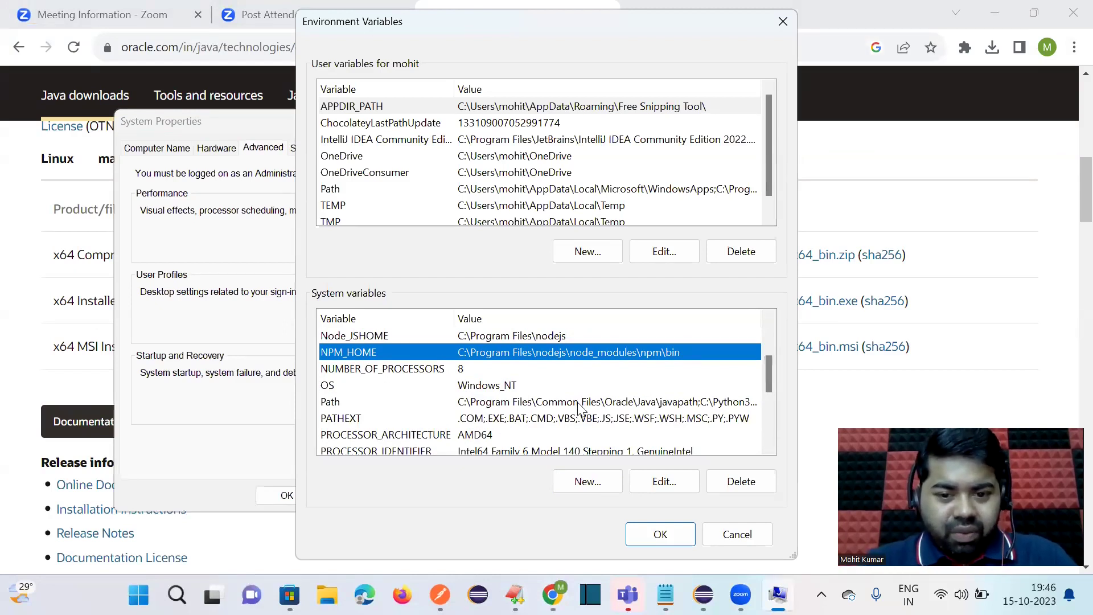
{"action": "left_click", "coordinate": [559, 402]}
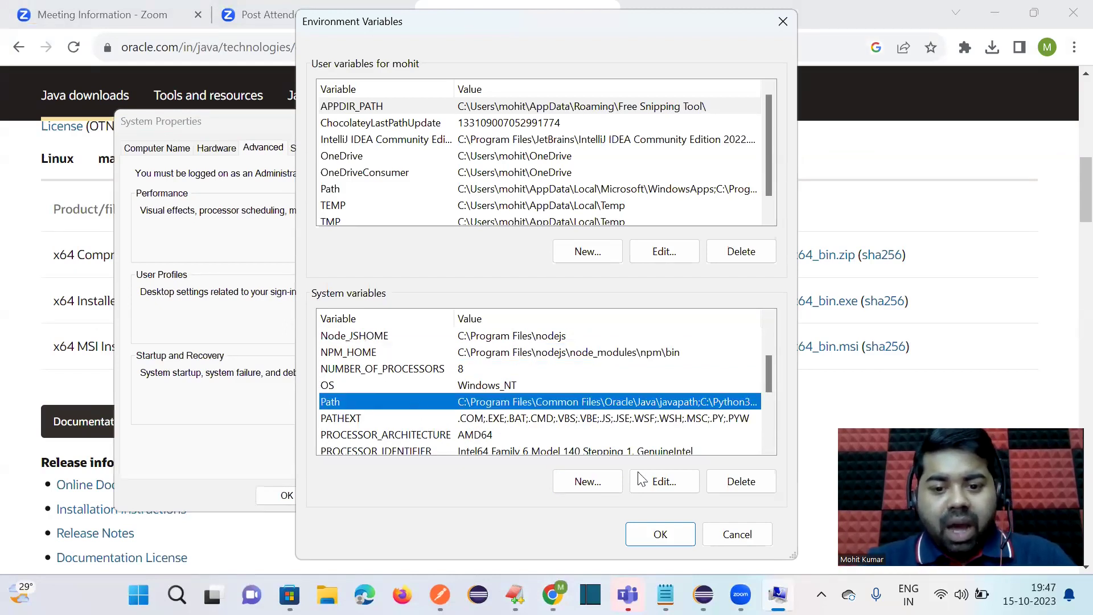
{"action": "left_click", "coordinate": [662, 491]}
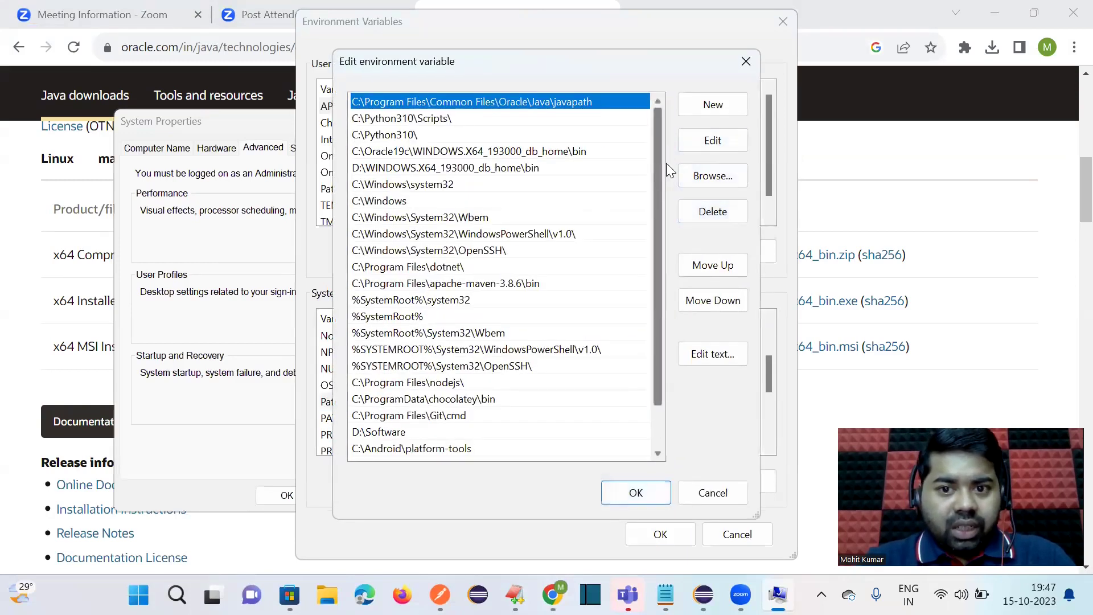
{"action": "left_click", "coordinate": [715, 114]}
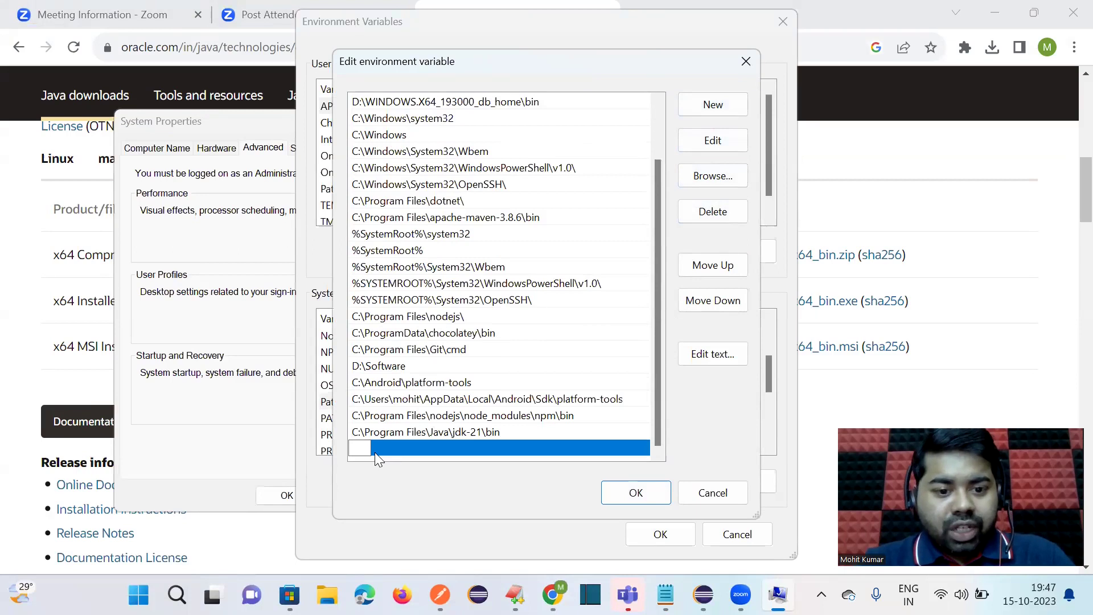
{"action": "type", "text": "C:\\Program Files\\Java\\jdk-21\\bin"}
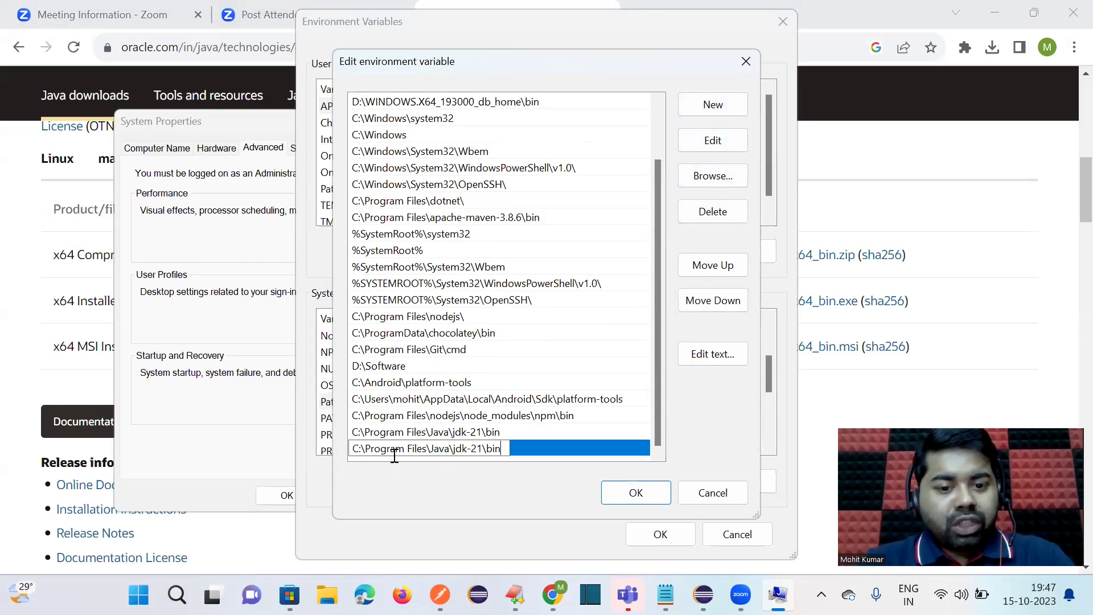
{"action": "left_click_drag", "start_coordinate": [499, 454], "coordinate": [353, 452]}
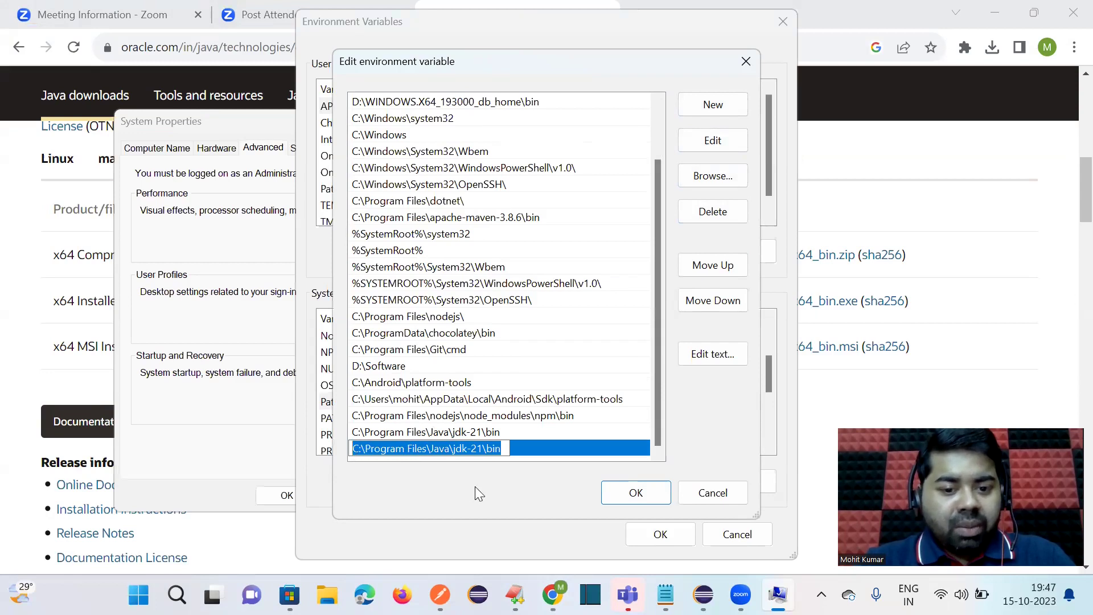
{"action": "left_click", "coordinate": [636, 493]}
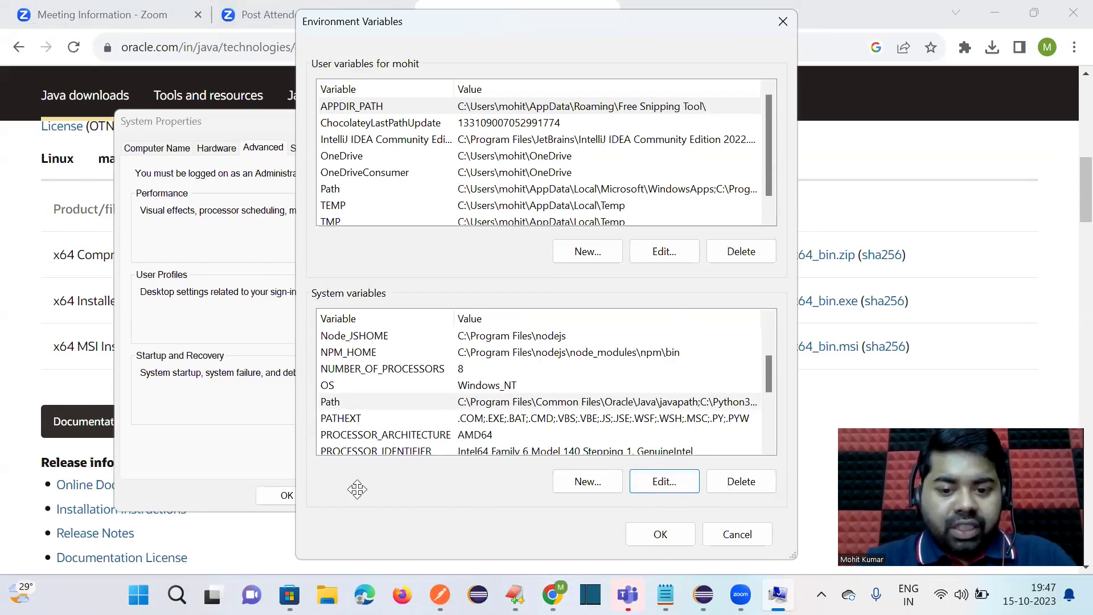
{"action": "left_click", "coordinate": [659, 538]}
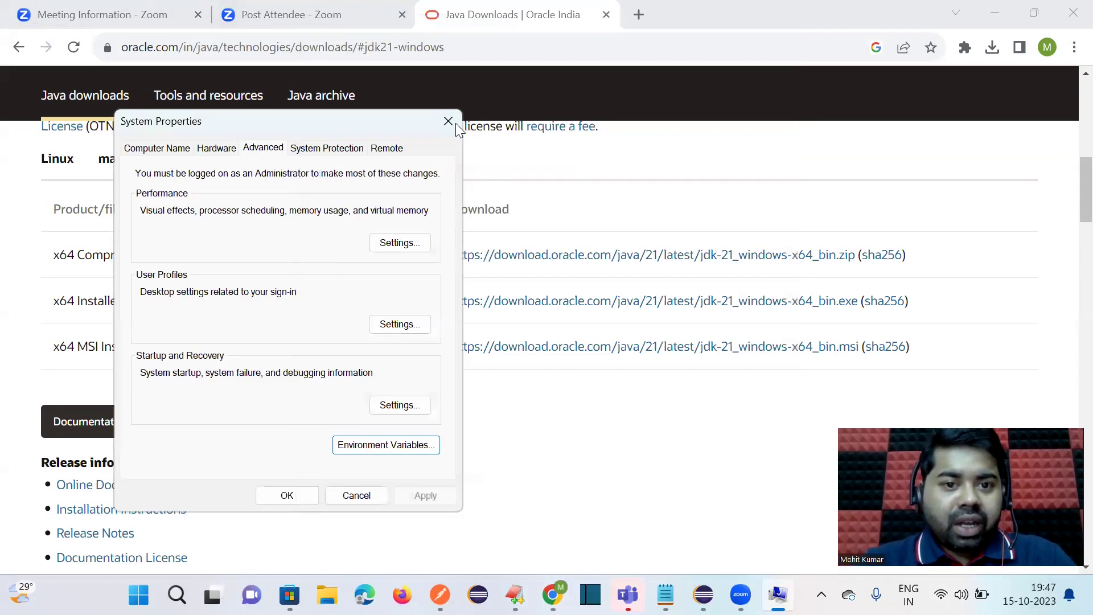
{"action": "left_click", "coordinate": [455, 120]}
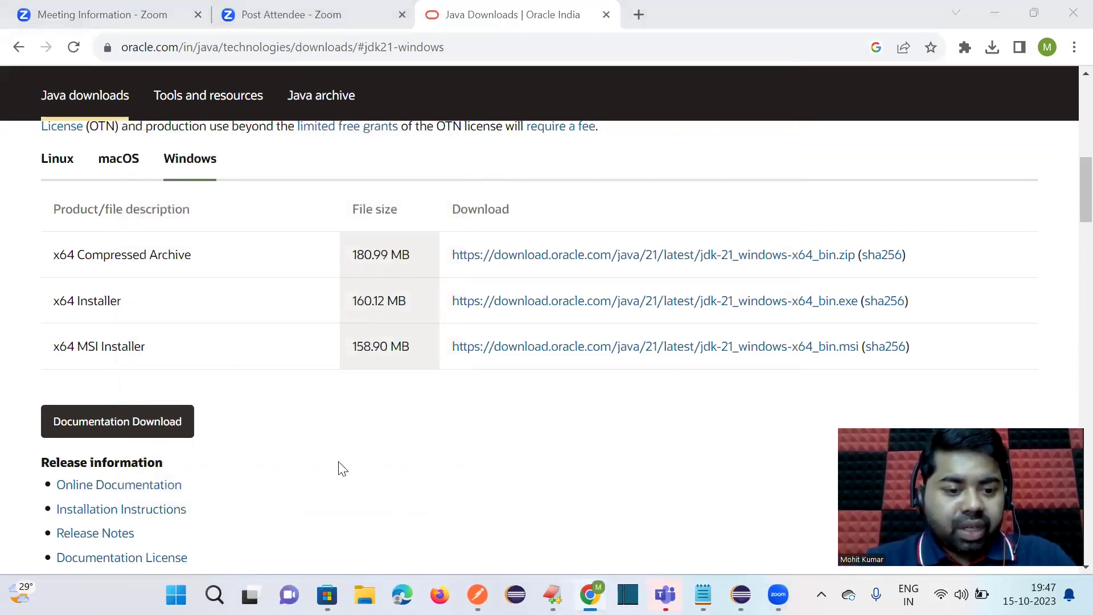
- Open Command Prompt and check the installed Java version with java --version
{"action": "key", "text": "super+s"}
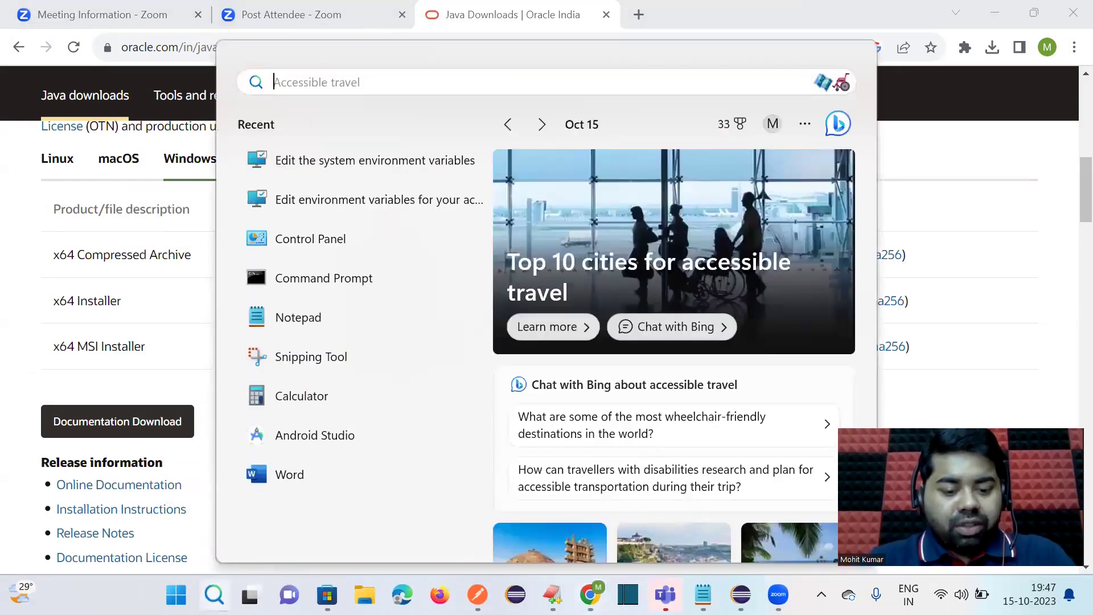
{"action": "type", "text": "cmd"}
{"action": "key", "text": "Return"}
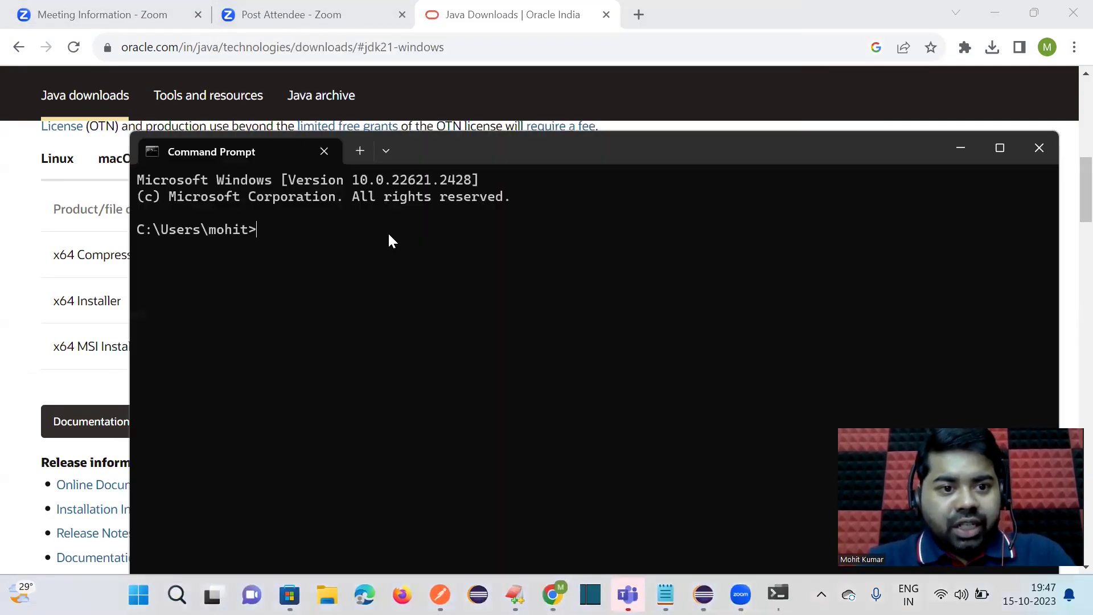
{"action": "type", "text": "java --version"}
{"action": "key", "text": "Return"}
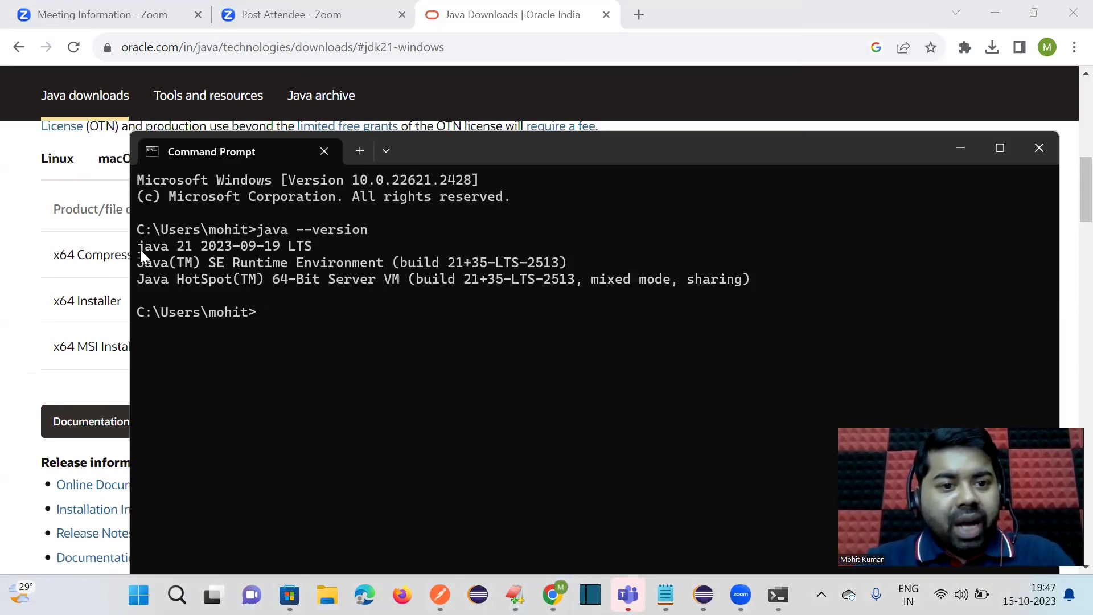
{"action": "left_click", "coordinate": [182, 256]}
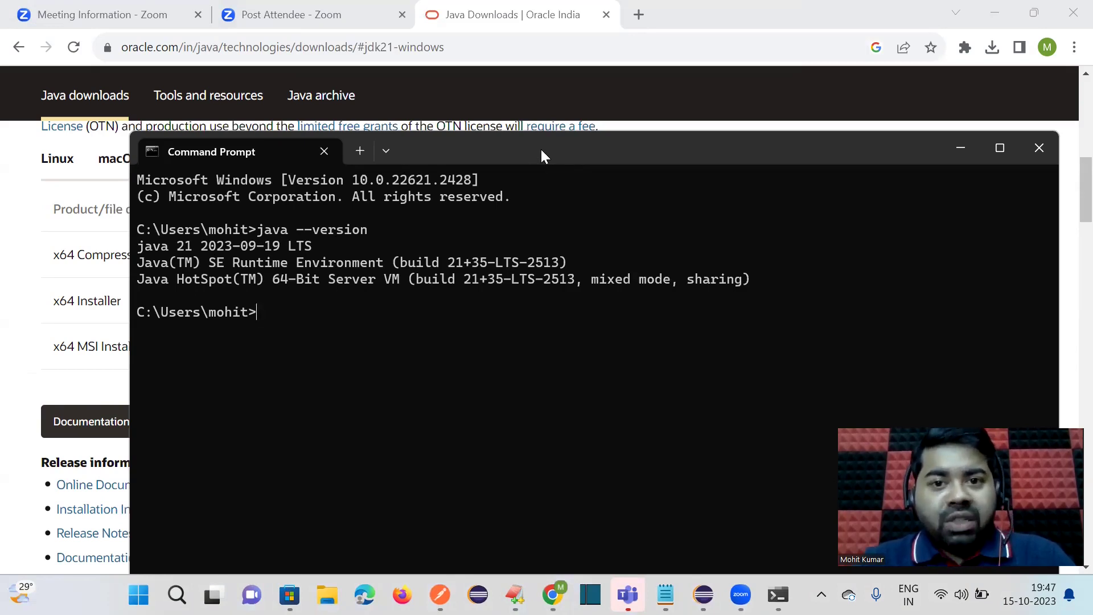
{"action": "left_click_drag", "start_coordinate": [541, 149], "coordinate": [505, 76]}
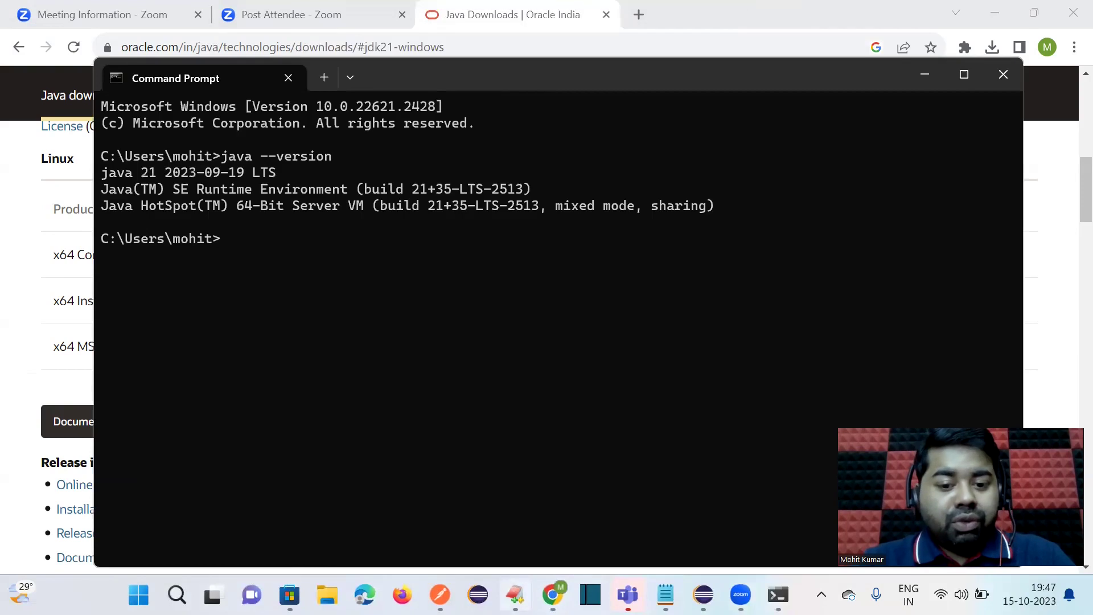
- Switch to EditPlus and highlight the topic line "How to execute java Program in cmd" in the notes
{"action": "key", "text": "alt+Tab"}
{"action": "left_click", "coordinate": [465, 90]}
{"action": "left_click_drag", "start_coordinate": [465, 89], "coordinate": [151, 89]}
{"action": "right_click", "coordinate": [149, 89]}
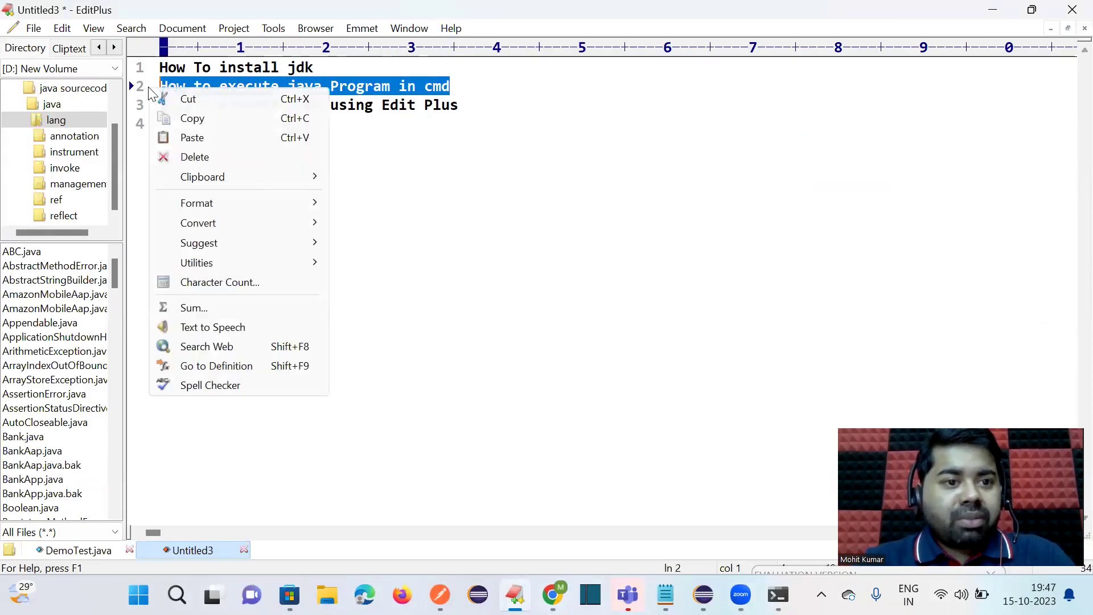
{"action": "left_click", "coordinate": [179, 68]}
{"action": "left_click_drag", "start_coordinate": [323, 67], "coordinate": [468, 89]}
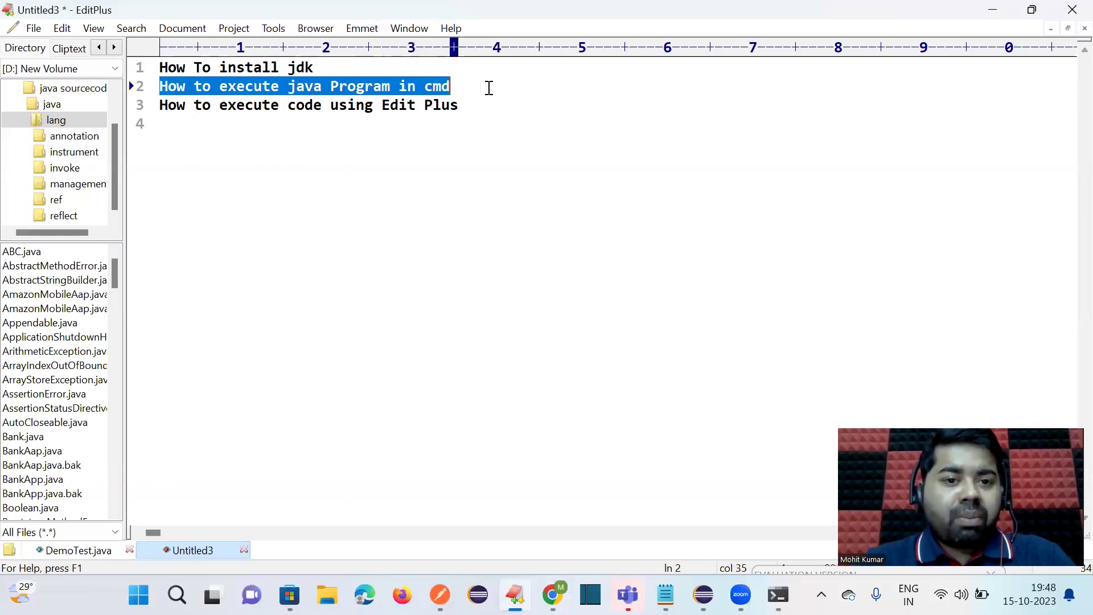
{"action": "left_click", "coordinate": [489, 89]}
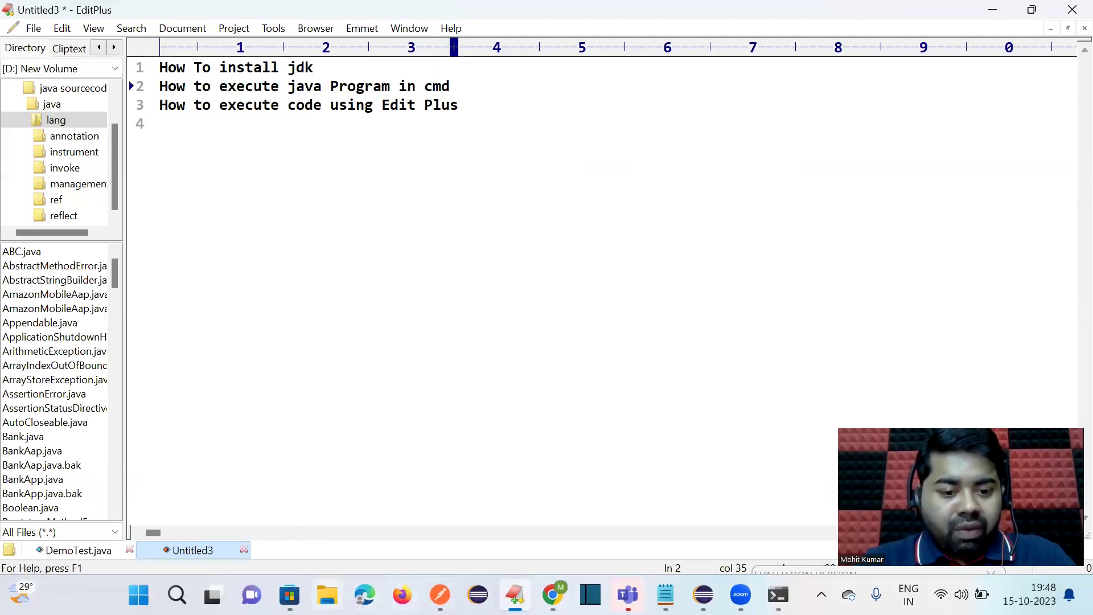
- Open the New Volume (D:) drive in File Explorer
{"action": "left_click", "coordinate": [327, 596]}
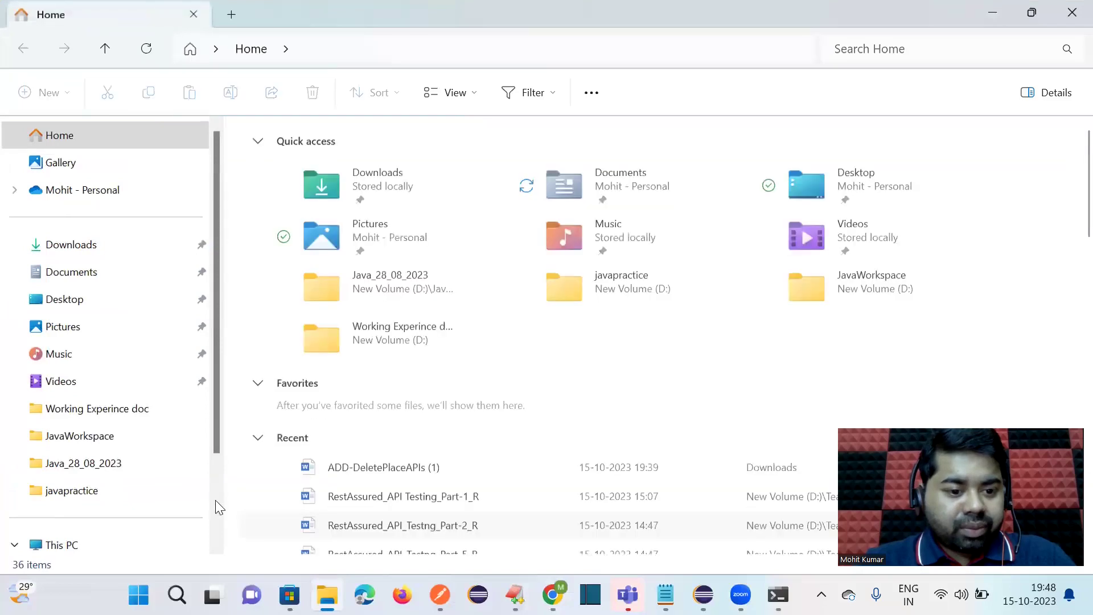
{"action": "scroll", "coordinate": [216, 499], "scroll_direction": "down", "scroll_amount": 3}
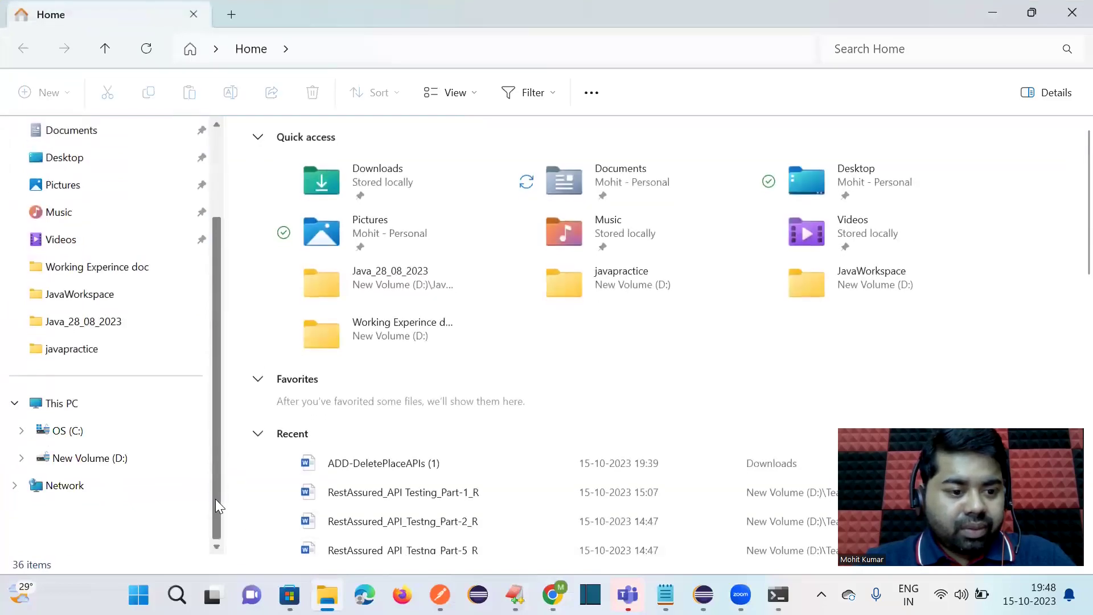
{"action": "left_click", "coordinate": [108, 459]}
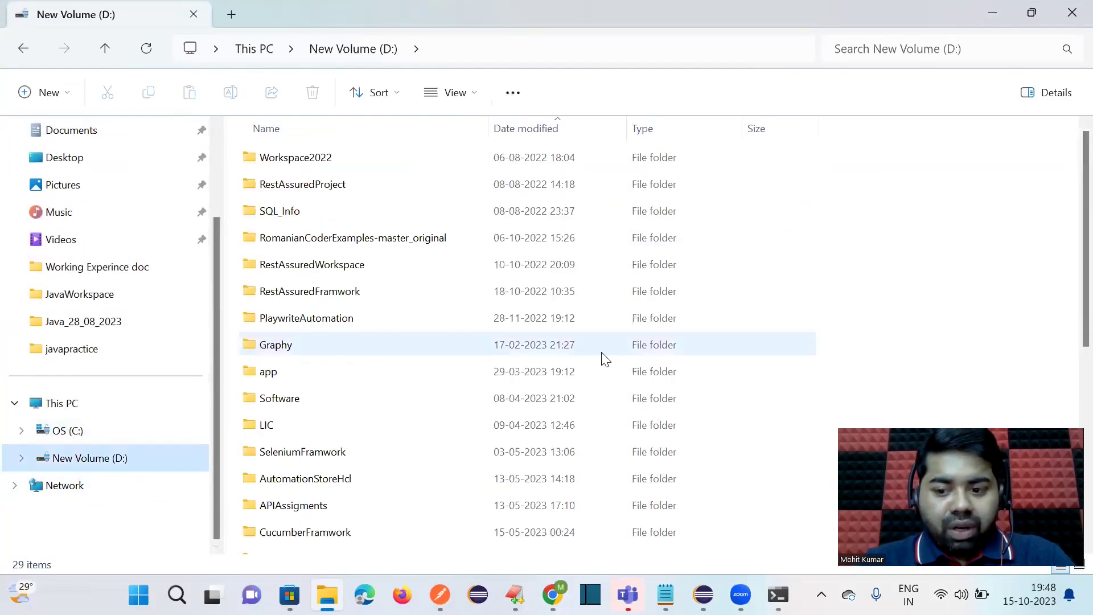
{"action": "right_click", "coordinate": [728, 282]}
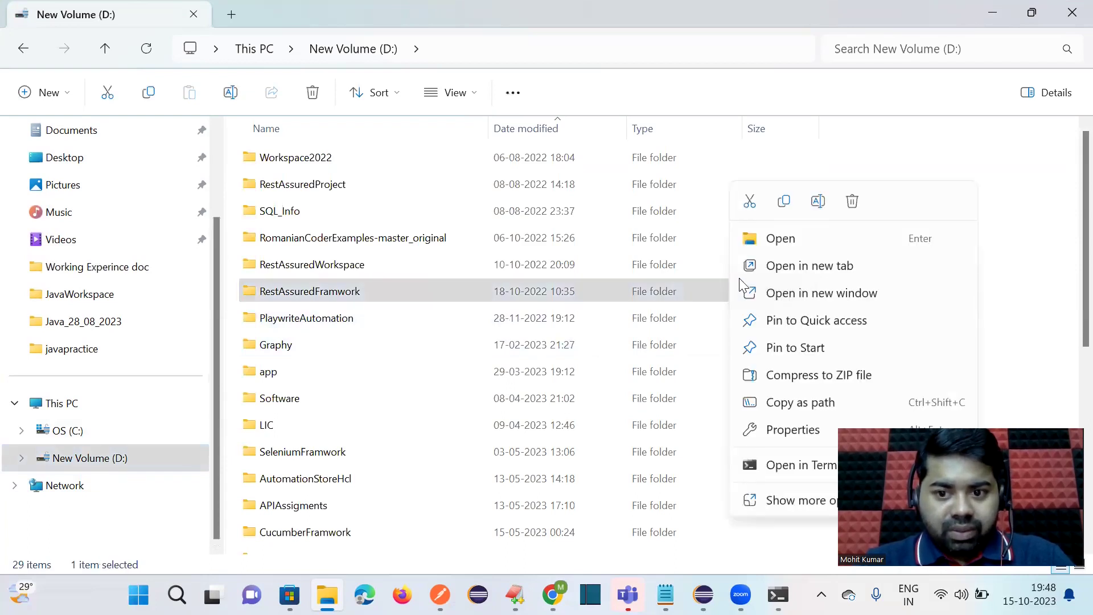
{"action": "left_click", "coordinate": [859, 159]}
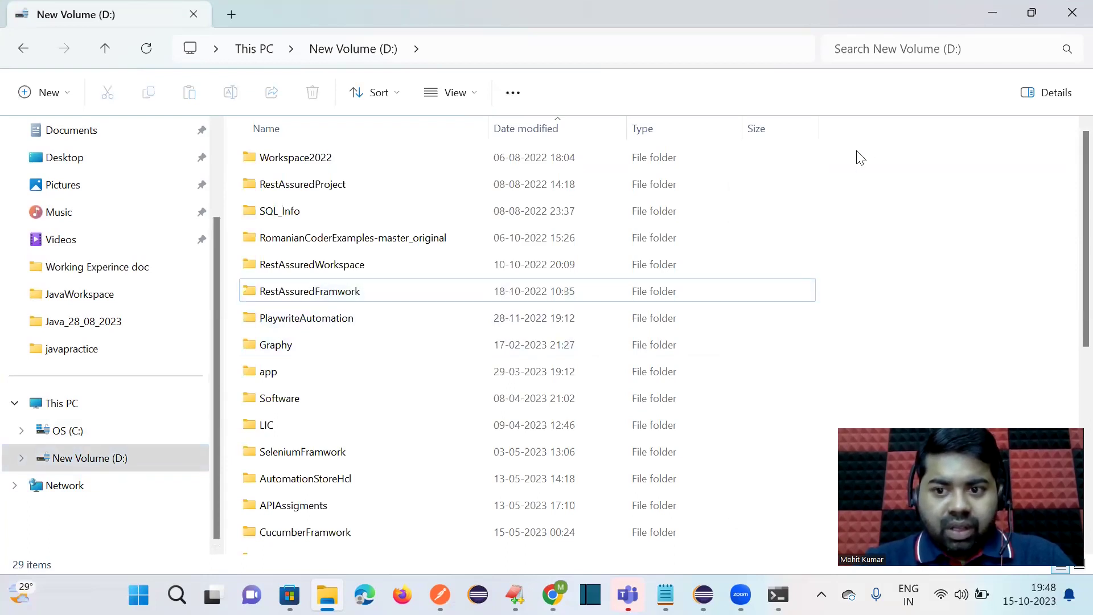
- Create a new folder on the New Volume (D:) drive, keeping its default name
{"action": "right_click", "coordinate": [886, 160]}
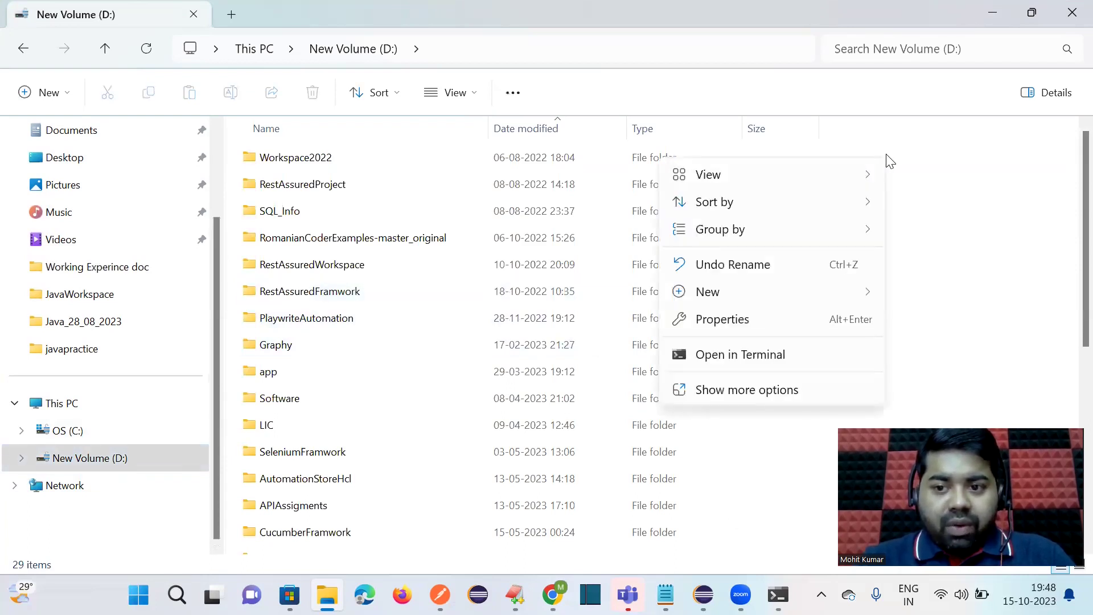
{"action": "left_click", "coordinate": [979, 192]}
{"action": "right_click", "coordinate": [978, 192]}
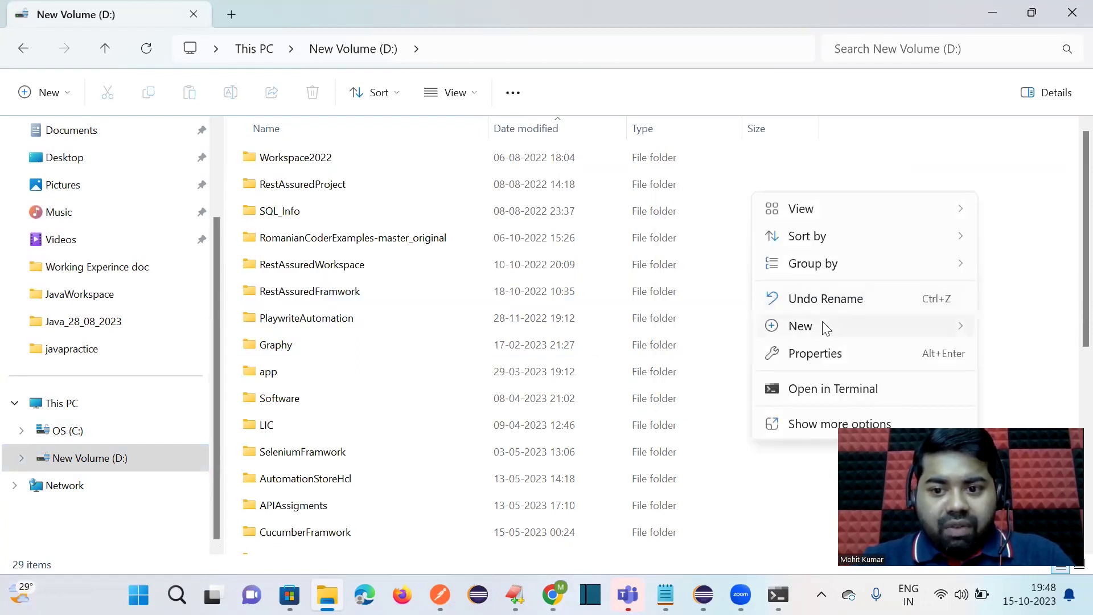
{"action": "mouse_move", "coordinate": [823, 323]}
{"action": "left_click", "coordinate": [579, 330]}
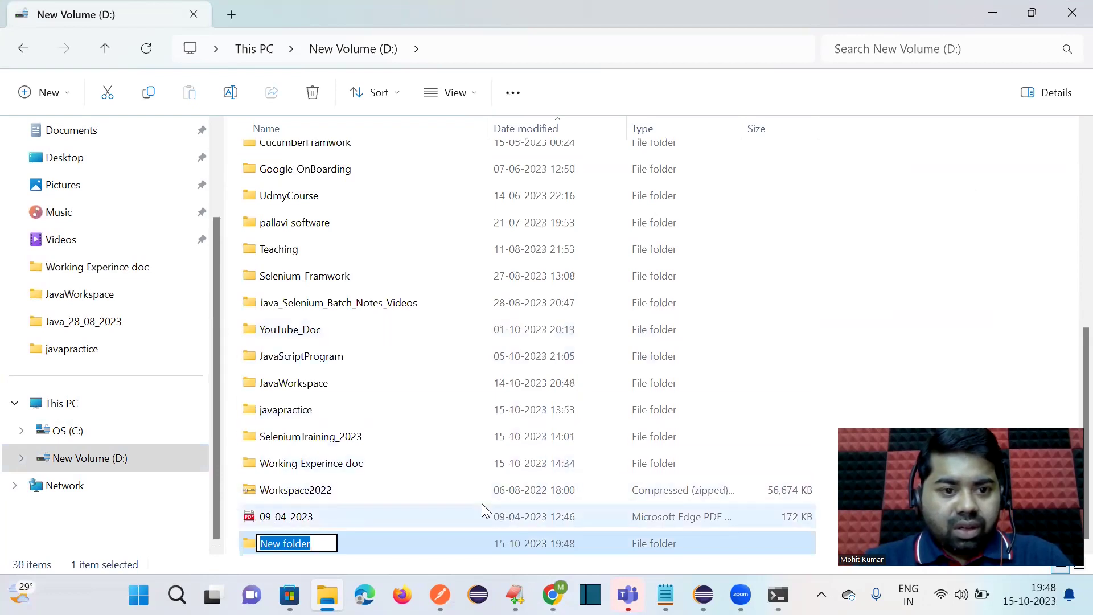
{"action": "key", "text": "Return"}
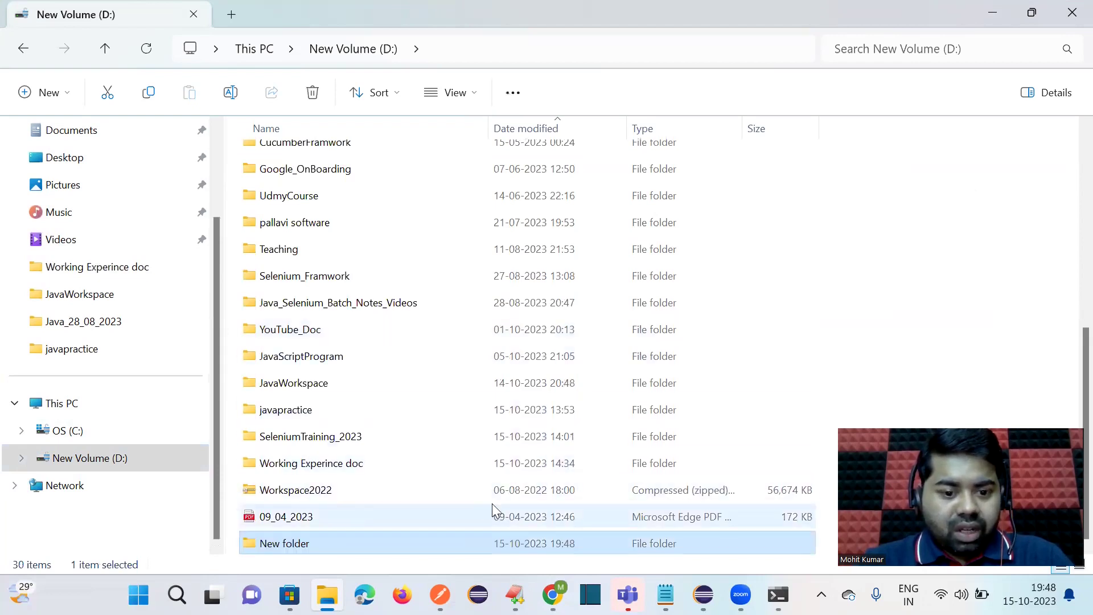
- Rename the new folder on the D: drive to the presenter's first name followed by _java
{"action": "left_click", "coordinate": [317, 541]}
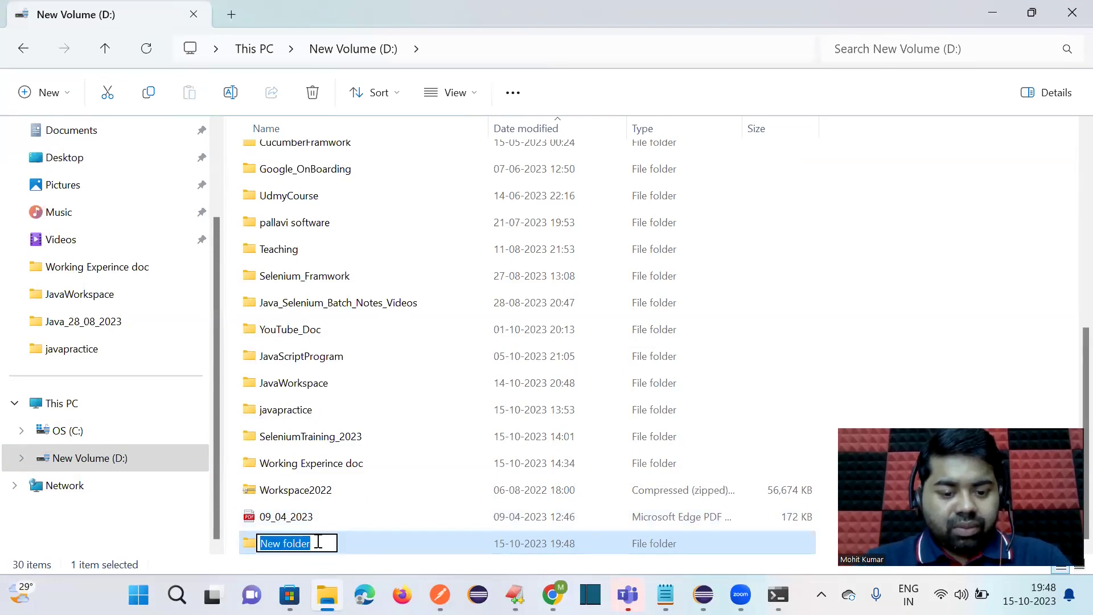
{"action": "type", "text": "Mohit"}
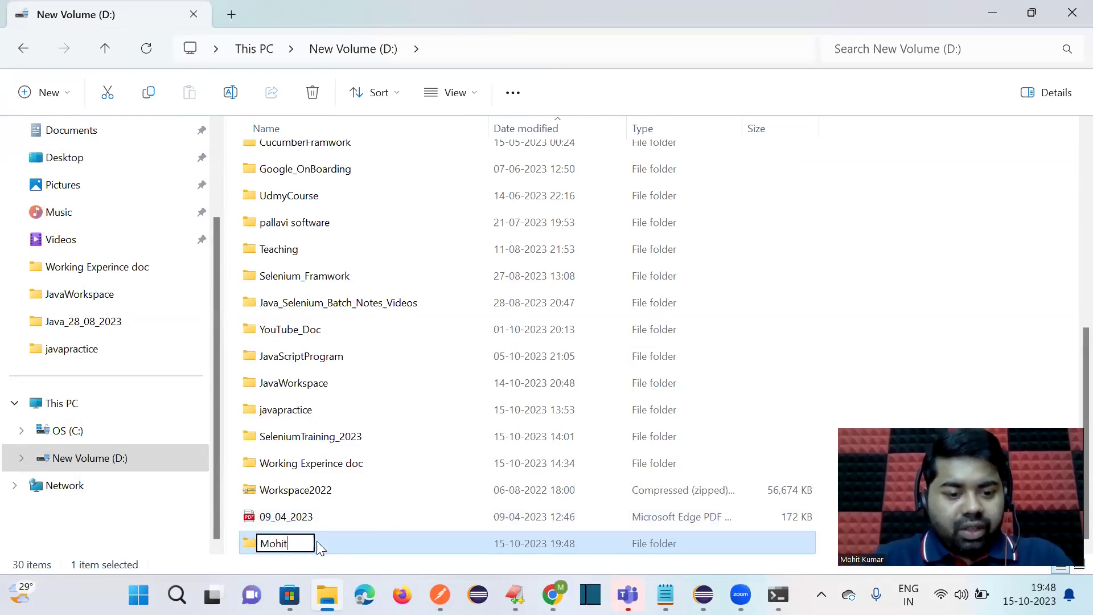
{"action": "type", "text": "_java_"}
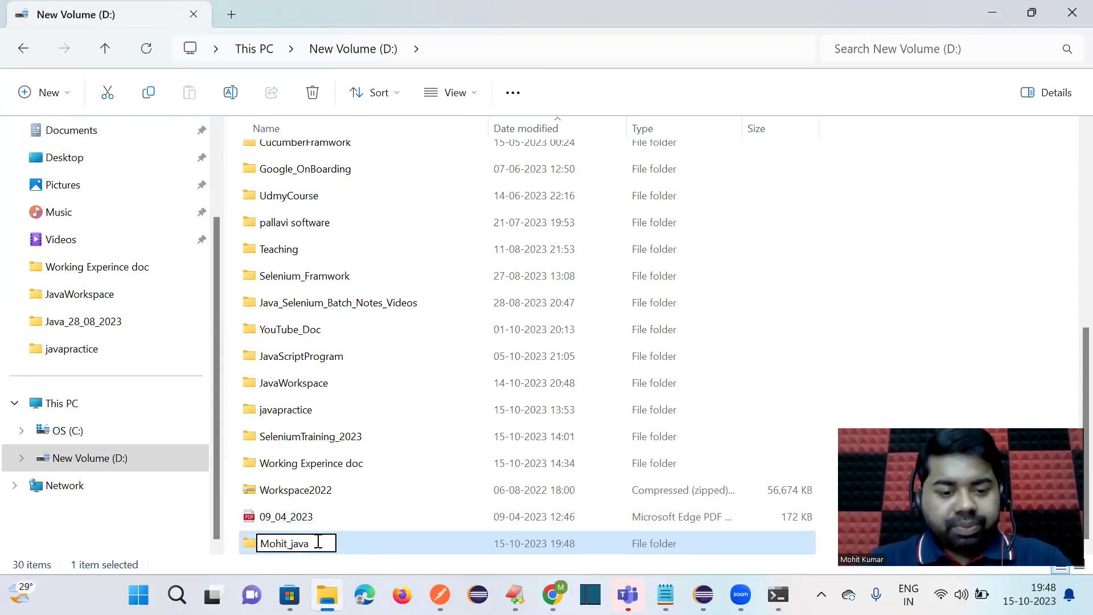
{"action": "key", "text": "BackSpace"}
{"action": "key", "text": "Return"}
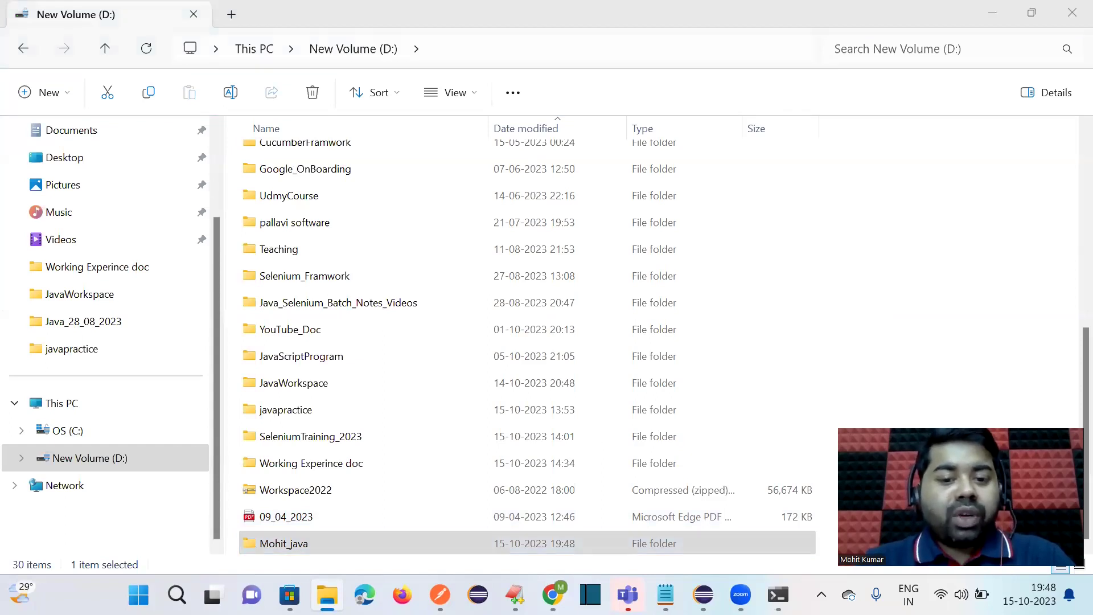
- Switch to Chrome and search the web for "download editplus" in a new tab
{"action": "key", "text": "alt+Tab"}
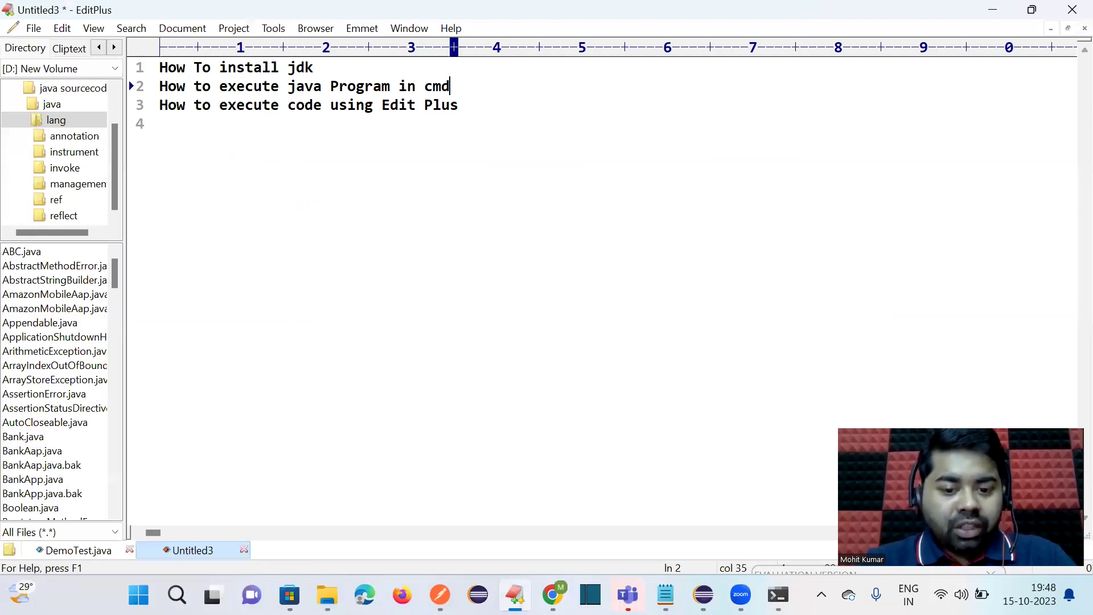
{"action": "left_click", "coordinate": [552, 595]}
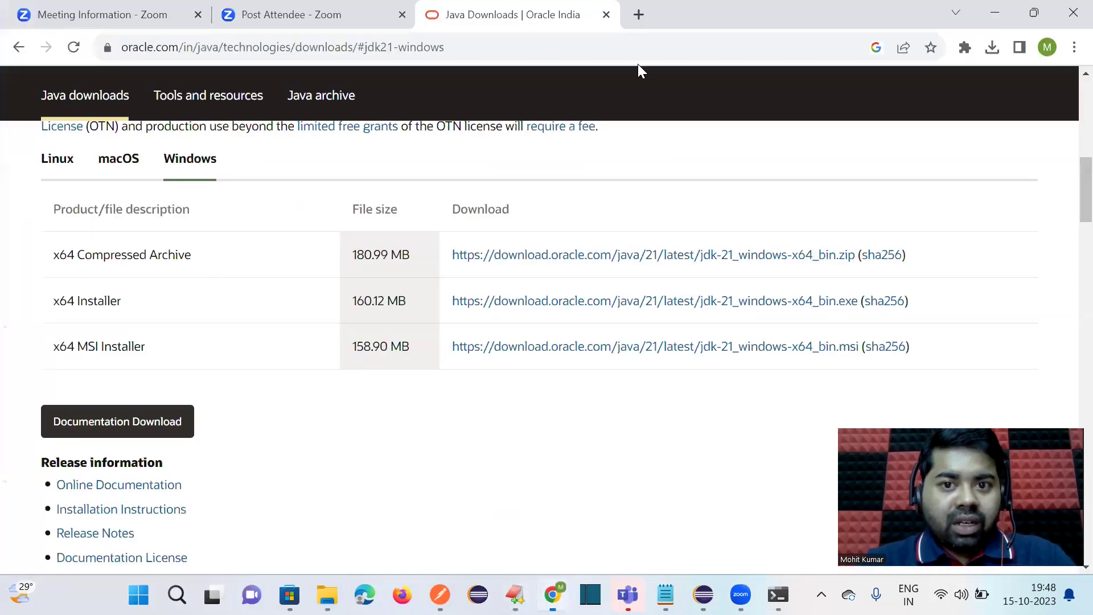
{"action": "left_click", "coordinate": [639, 22]}
{"action": "type", "text": "dowl"}
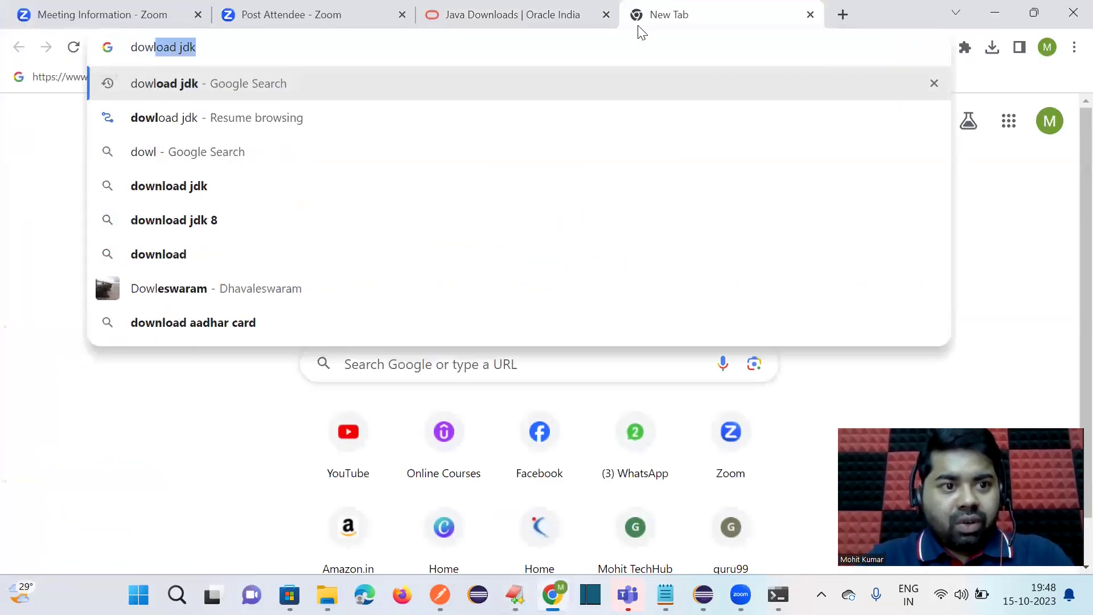
{"action": "key", "text": "BackSpace"}
{"action": "key", "text": "BackSpace"}
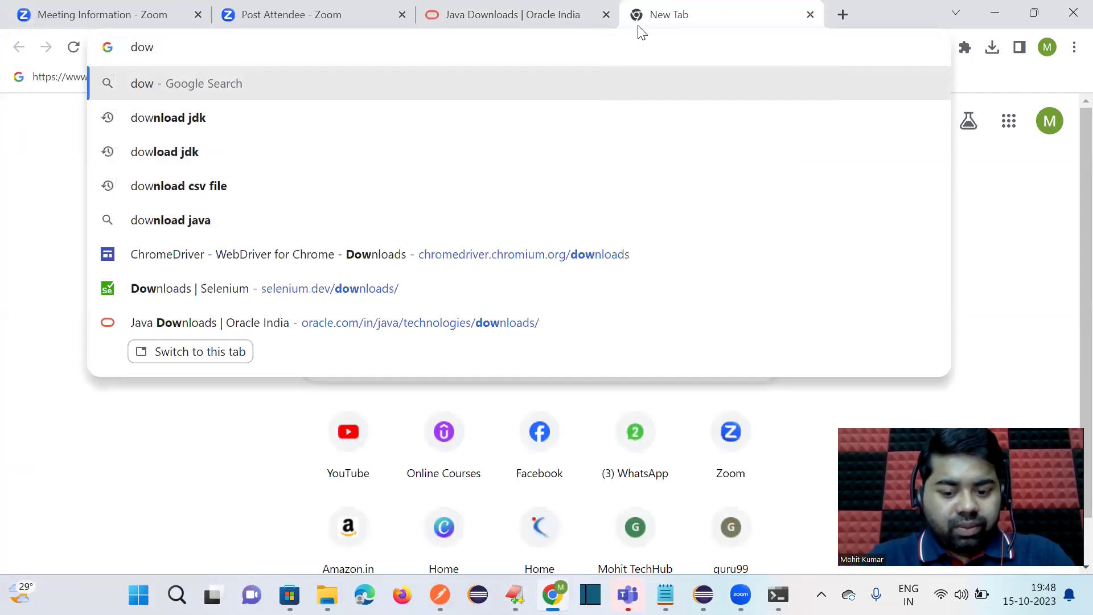
{"action": "type", "text": "nload"}
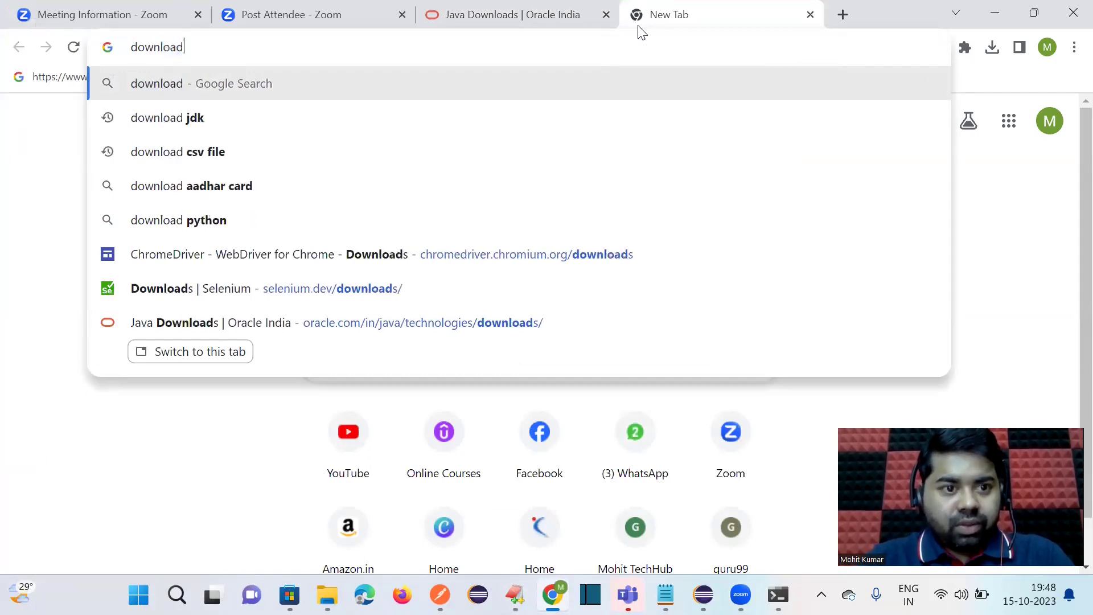
{"action": "type", "text": " edit"}
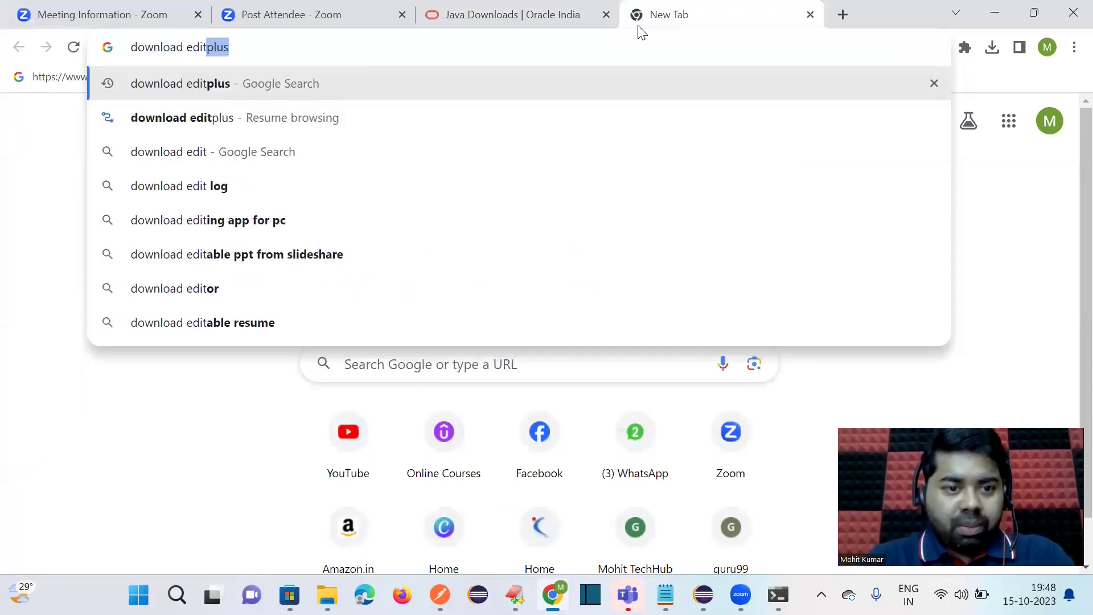
{"action": "key", "text": "Return"}
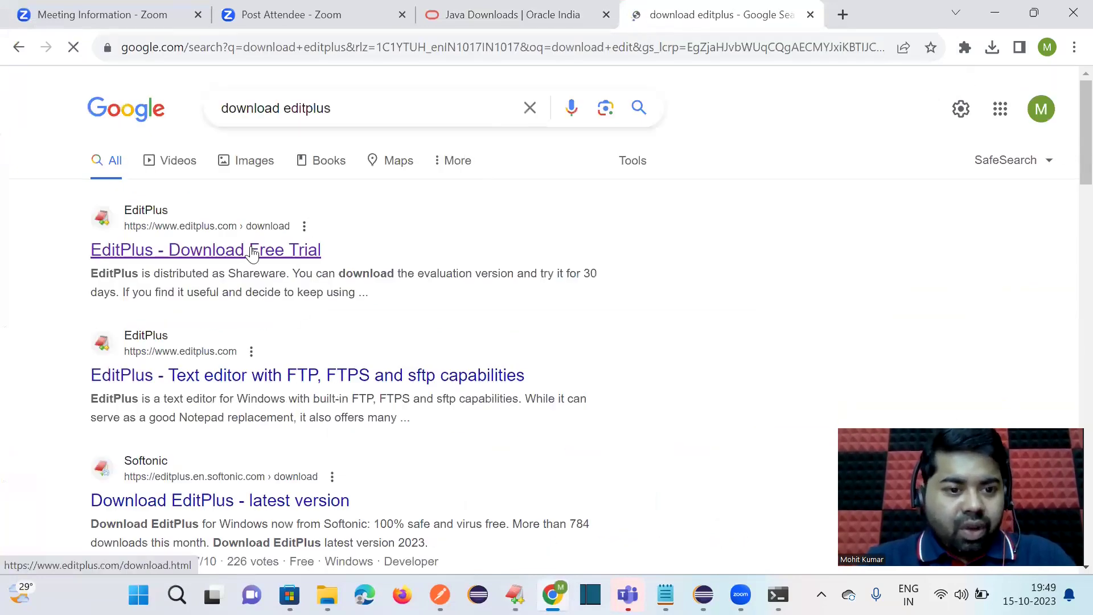
- Open the EditPlus download page, go to its previous versions and download EditPlus Version 4 (64-bit)
{"action": "left_click", "coordinate": [251, 255]}
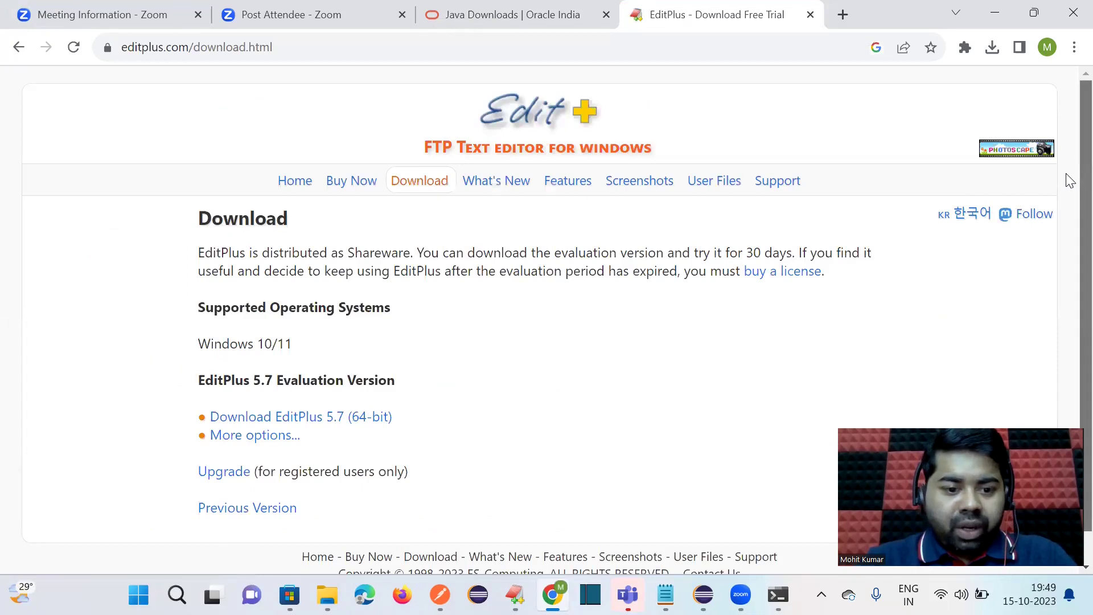
{"action": "scroll", "coordinate": [1067, 222], "scroll_direction": "down", "scroll_amount": 1}
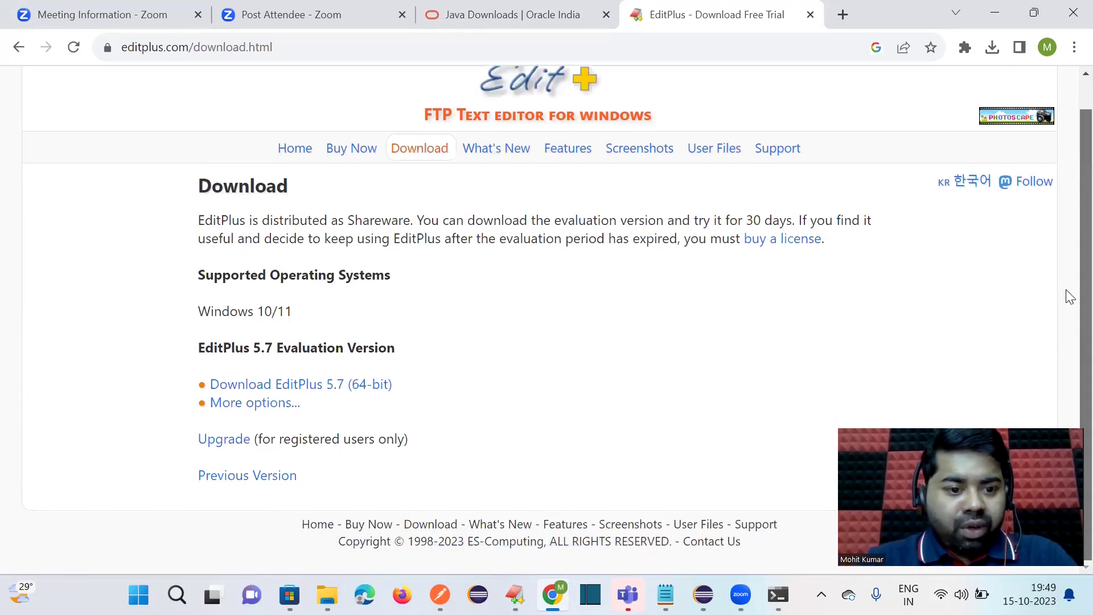
{"action": "left_click", "coordinate": [266, 476]}
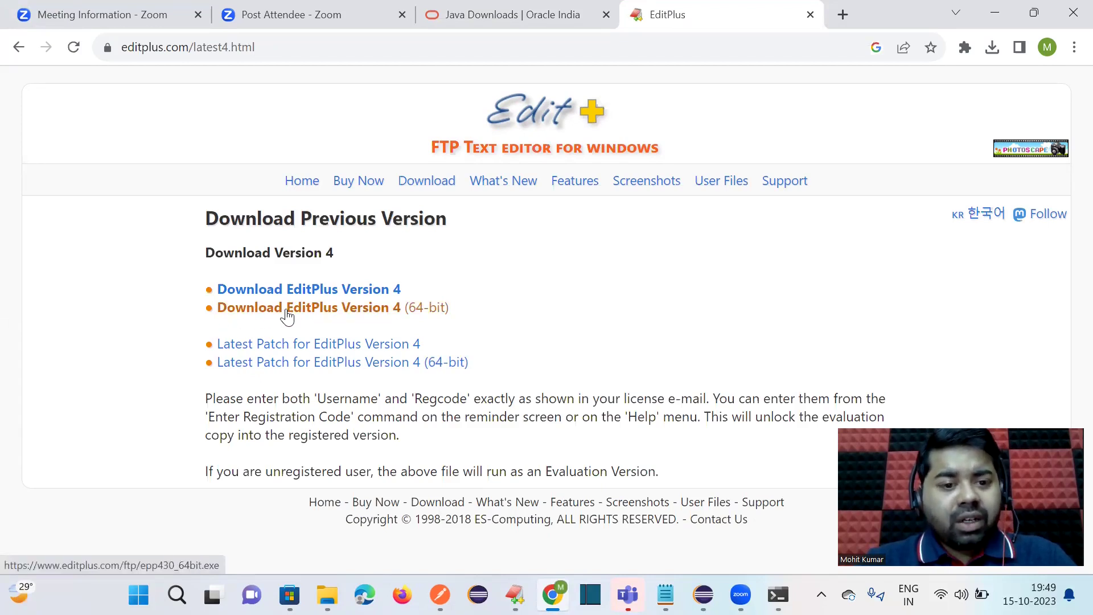
{"action": "left_click", "coordinate": [401, 312]}
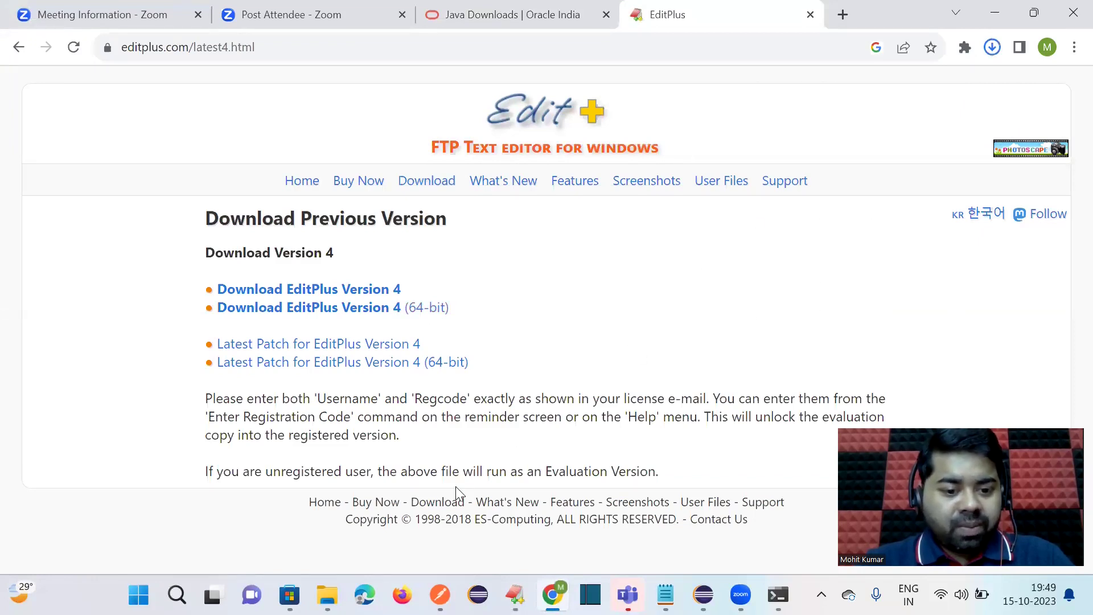
- Open the Downloads folder in File Explorer and select the epp430_64bit installer
{"action": "left_click", "coordinate": [327, 594]}
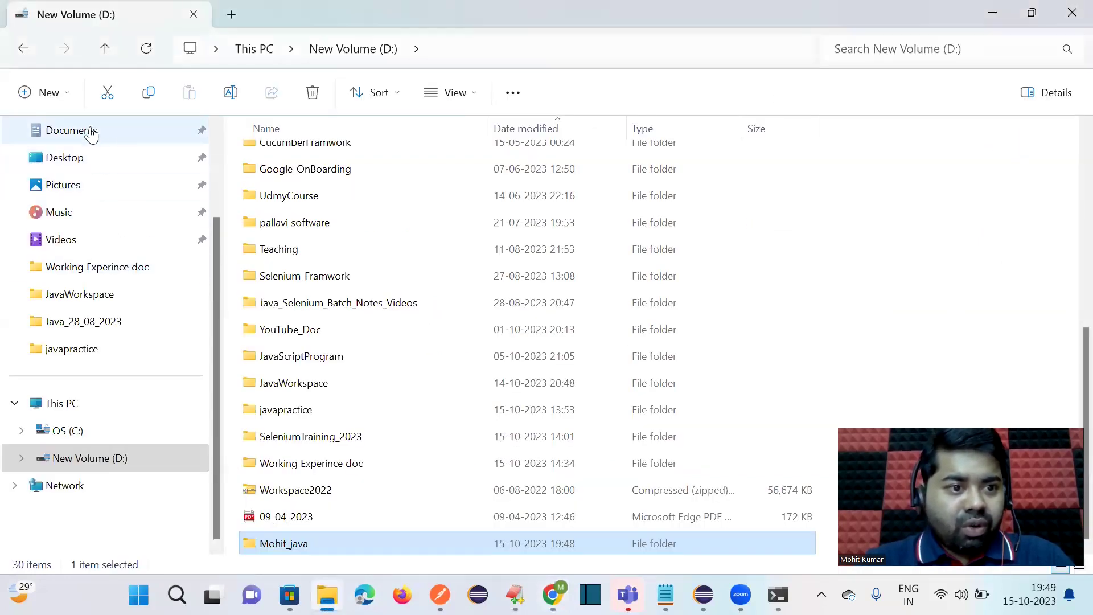
{"action": "left_click", "coordinate": [216, 147]}
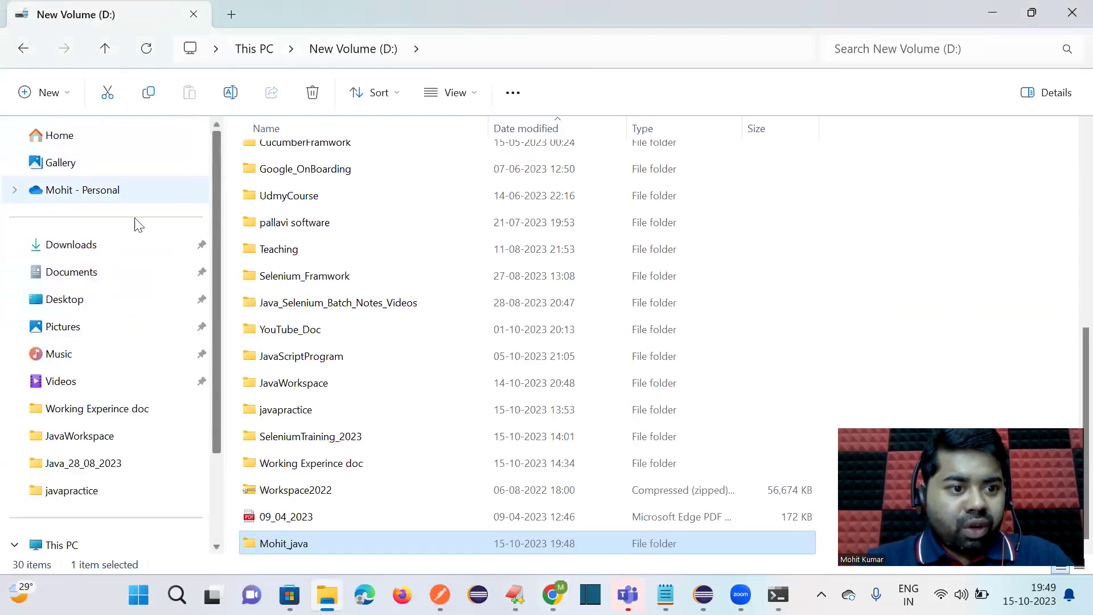
{"action": "left_click", "coordinate": [91, 245]}
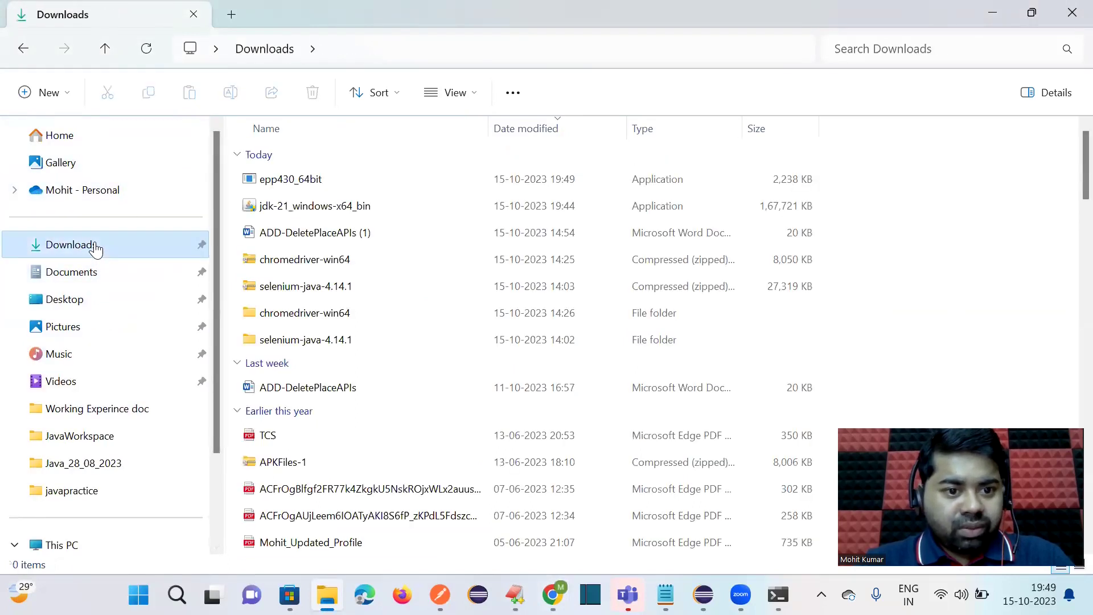
{"action": "left_click", "coordinate": [309, 178]}
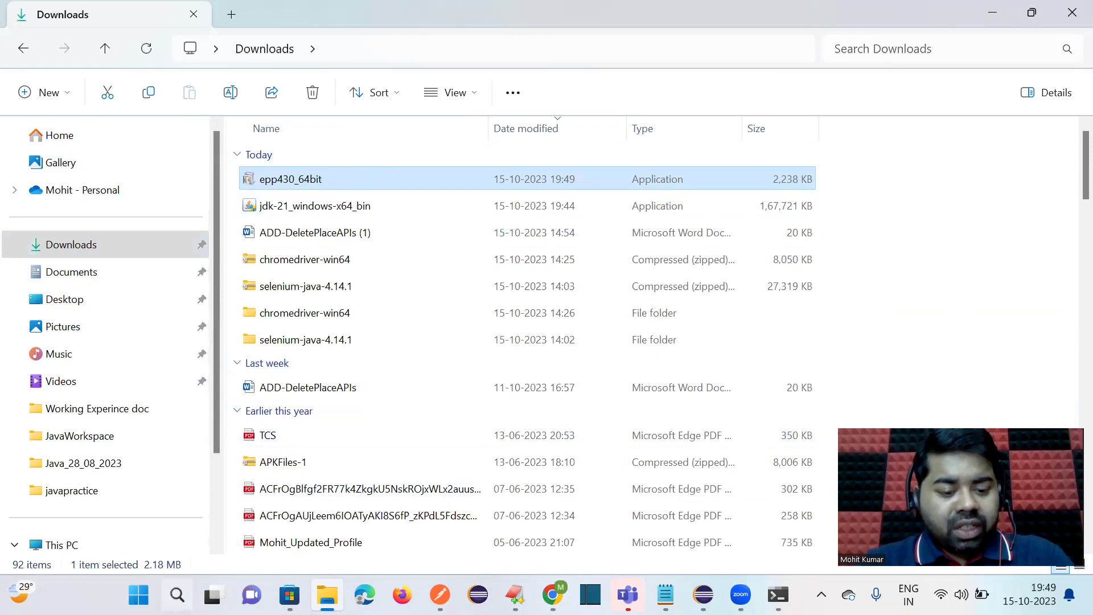
- Find EditPlus through Windows search, launch it and move its evaluation notice slightly
{"action": "left_click", "coordinate": [177, 594]}
{"action": "type", "text": "ed"}
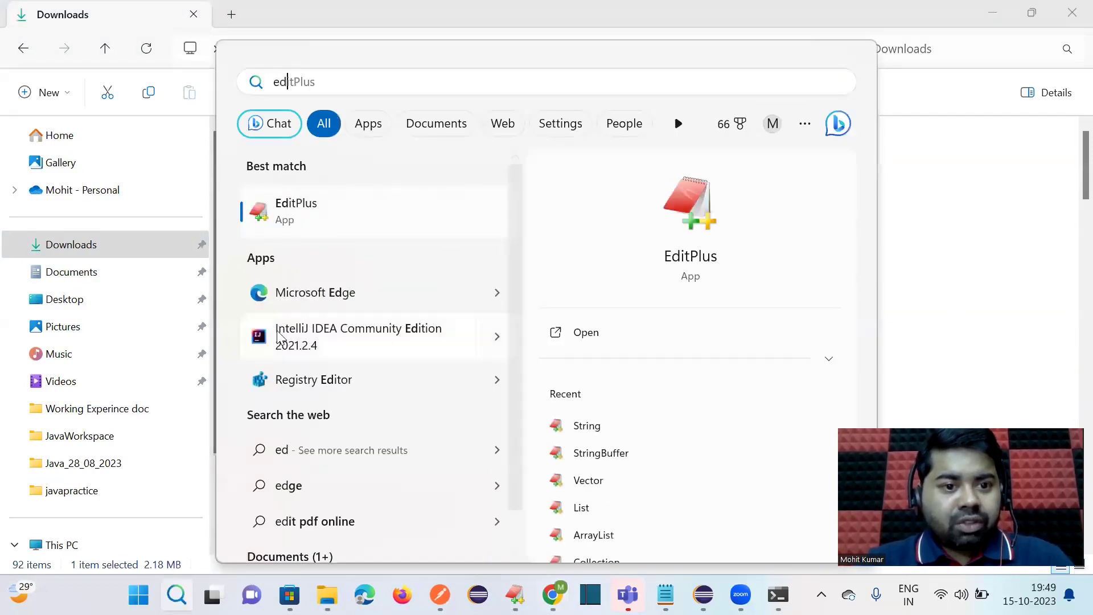
{"action": "left_click", "coordinate": [303, 219]}
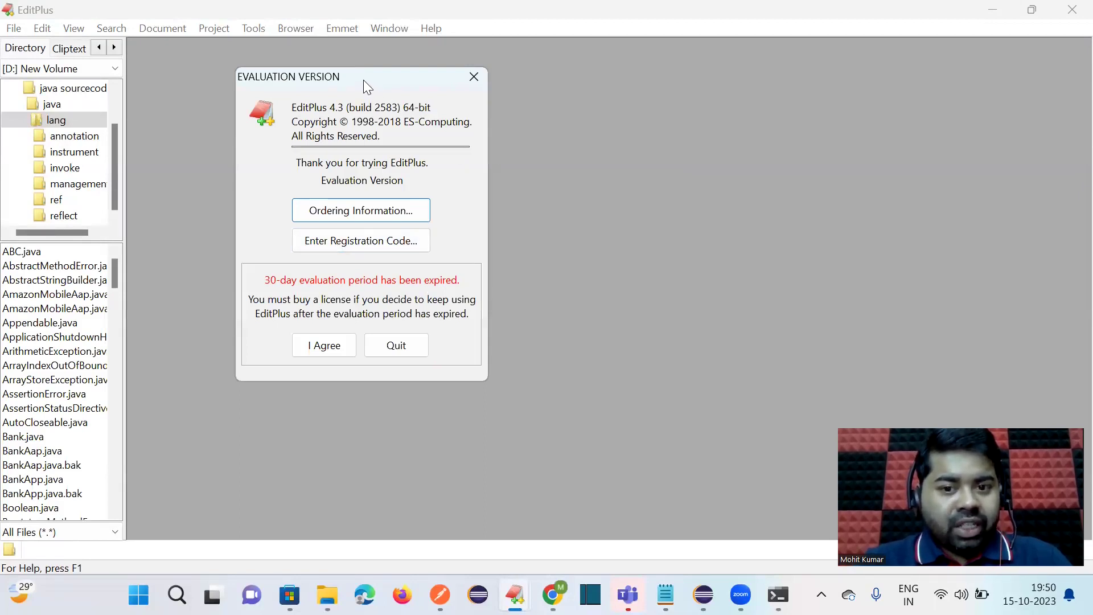
{"action": "left_click_drag", "start_coordinate": [364, 81], "coordinate": [359, 68]}
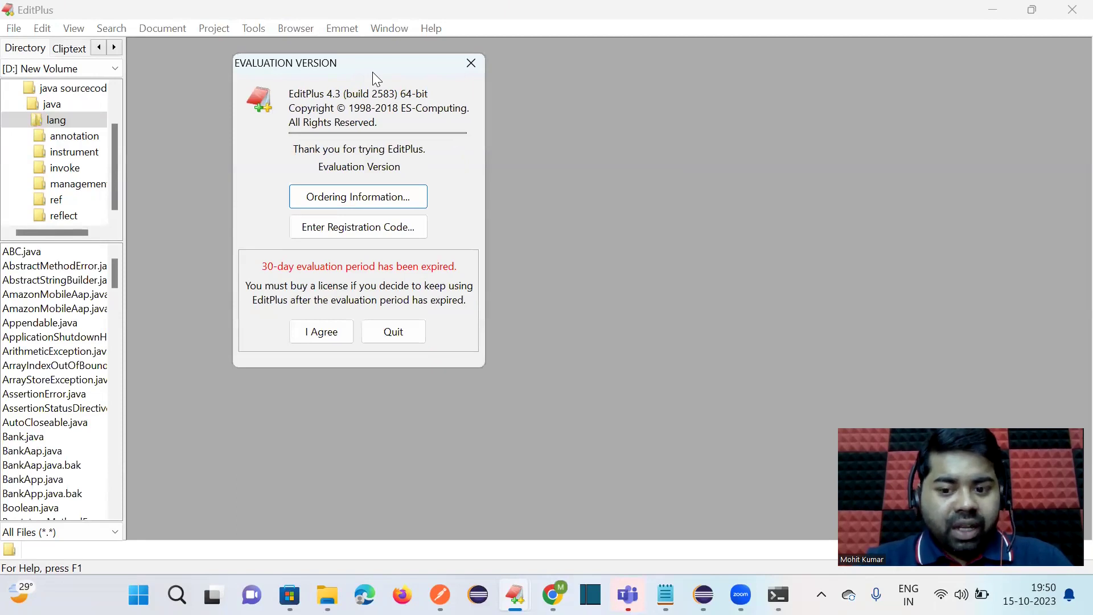
- Return to the EditPlus window holding the Untitled3 notes and close the extra empty EditPlus window
{"action": "mouse_move", "coordinate": [515, 595]}
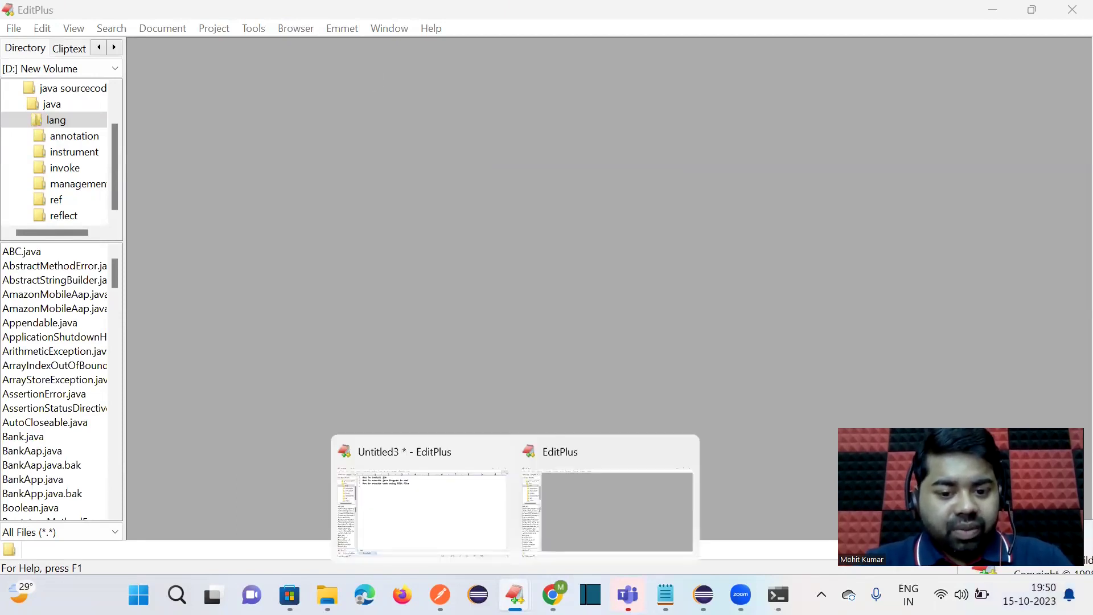
{"action": "left_click", "coordinate": [511, 574]}
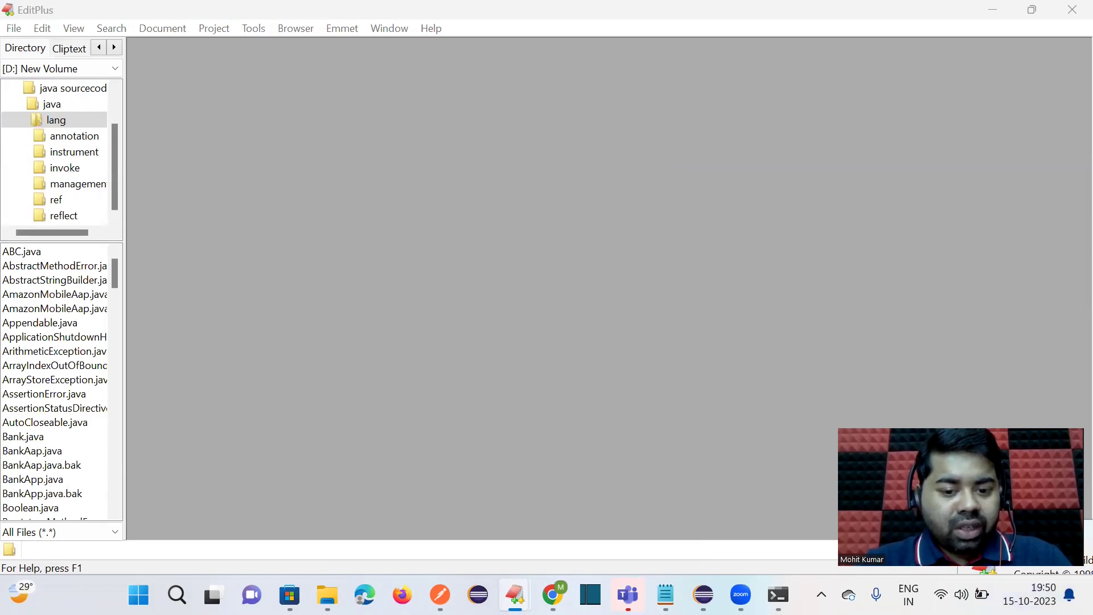
{"action": "left_click", "coordinate": [512, 594]}
{"action": "mouse_move", "coordinate": [513, 594]}
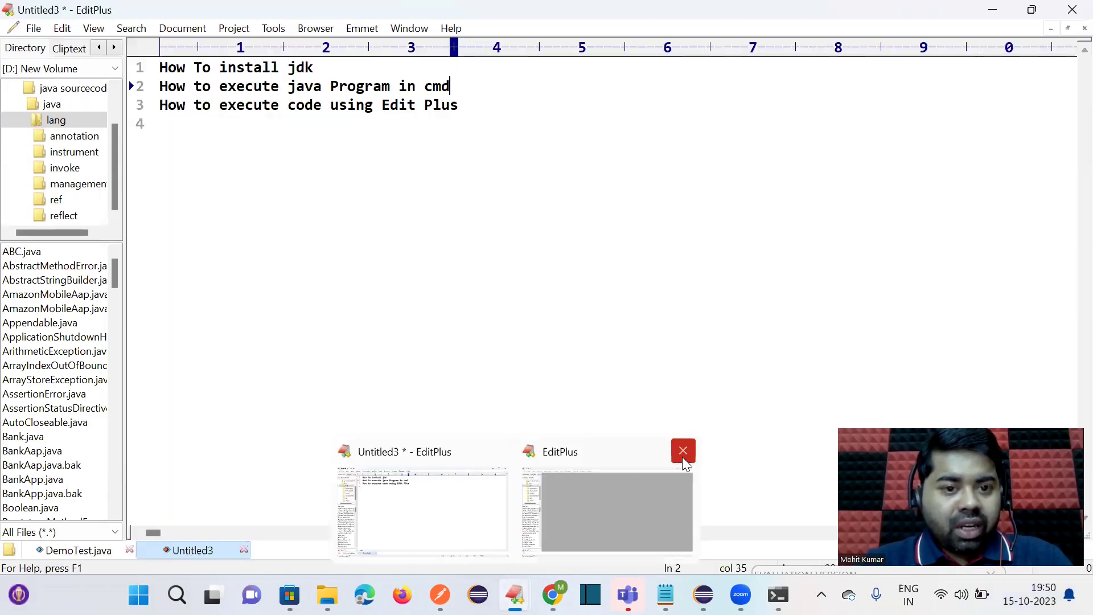
{"action": "left_click", "coordinate": [683, 451]}
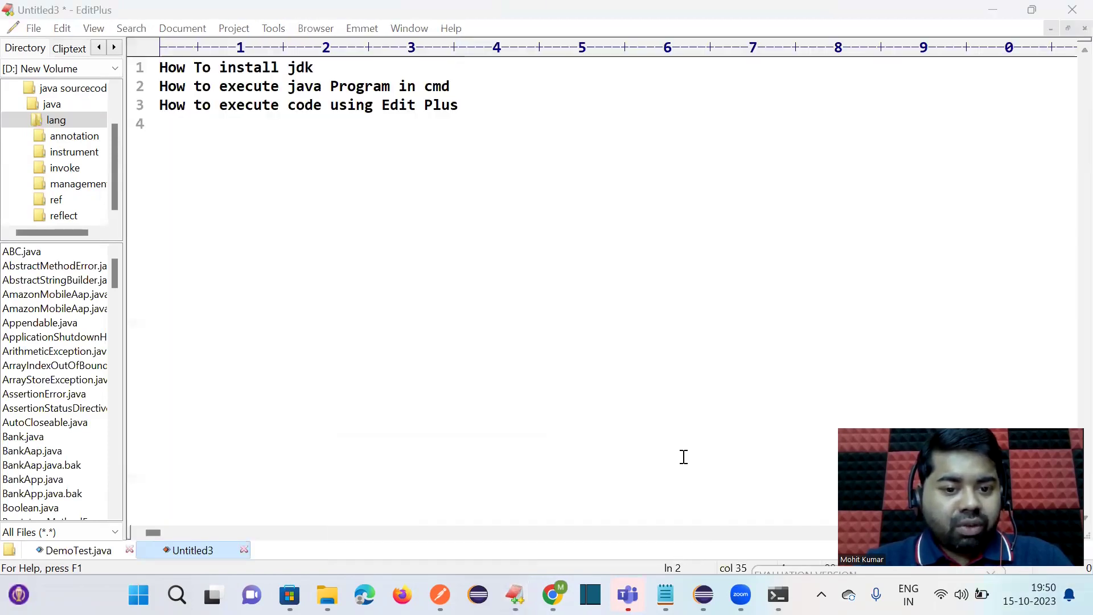
- Close the DemoTest.java document in EditPlus and create a new file from the Java template
{"action": "left_click", "coordinate": [130, 549]}
{"action": "left_click", "coordinate": [187, 229]}
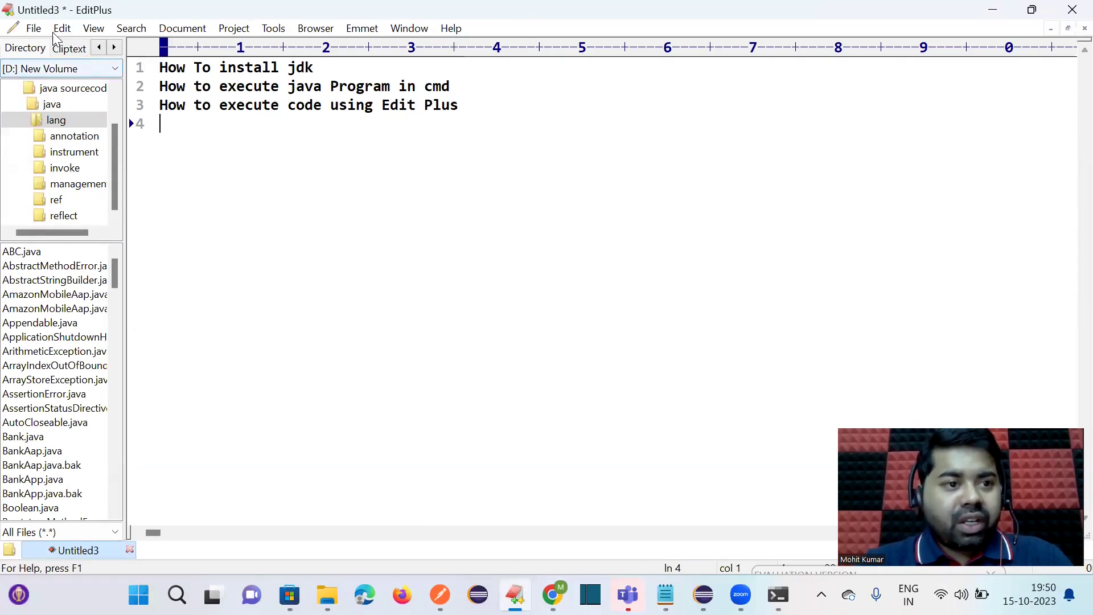
{"action": "left_click", "coordinate": [34, 29]}
{"action": "mouse_move", "coordinate": [50, 53]}
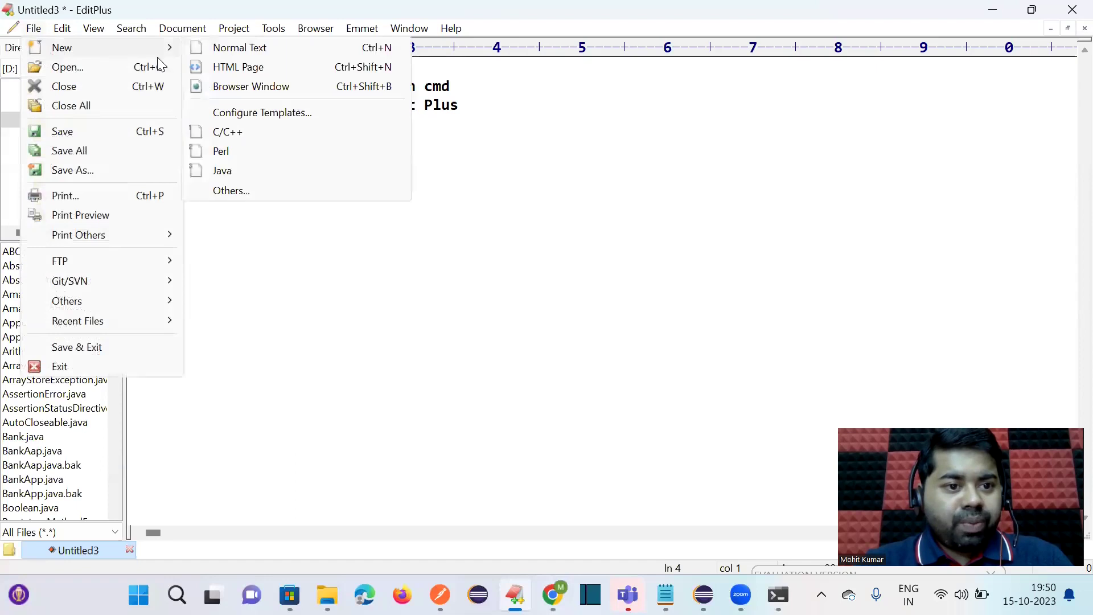
{"action": "left_click", "coordinate": [233, 171]}
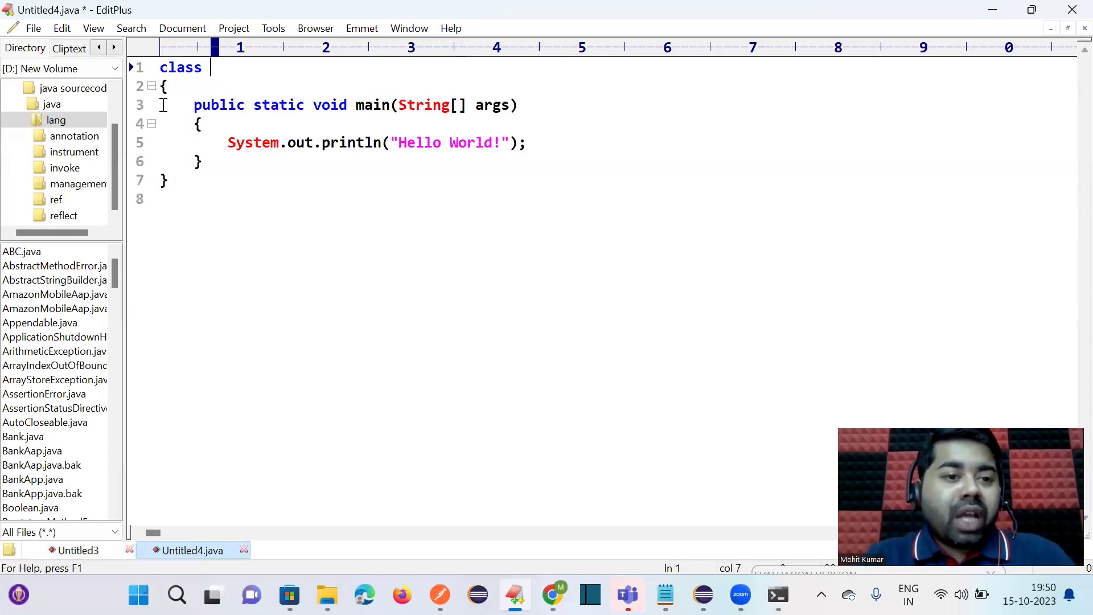
- Examine the class keyword and the public static void main declaration in the new Java template
{"action": "left_click", "coordinate": [181, 73]}
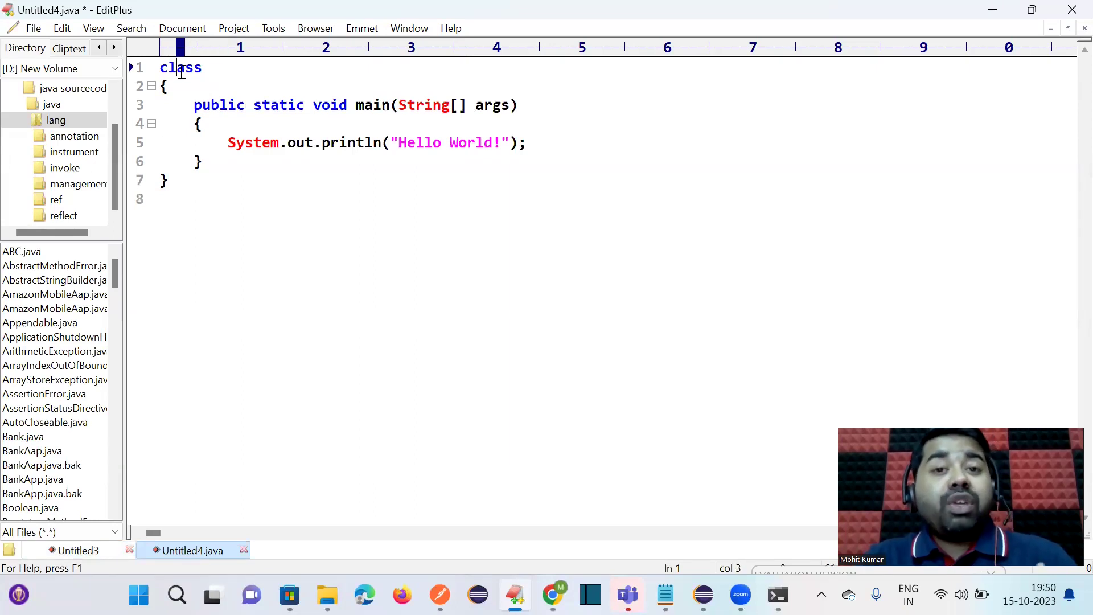
{"action": "left_click_drag", "start_coordinate": [194, 107], "coordinate": [398, 109]}
{"action": "left_click", "coordinate": [398, 109]}
{"action": "left_click", "coordinate": [265, 120]}
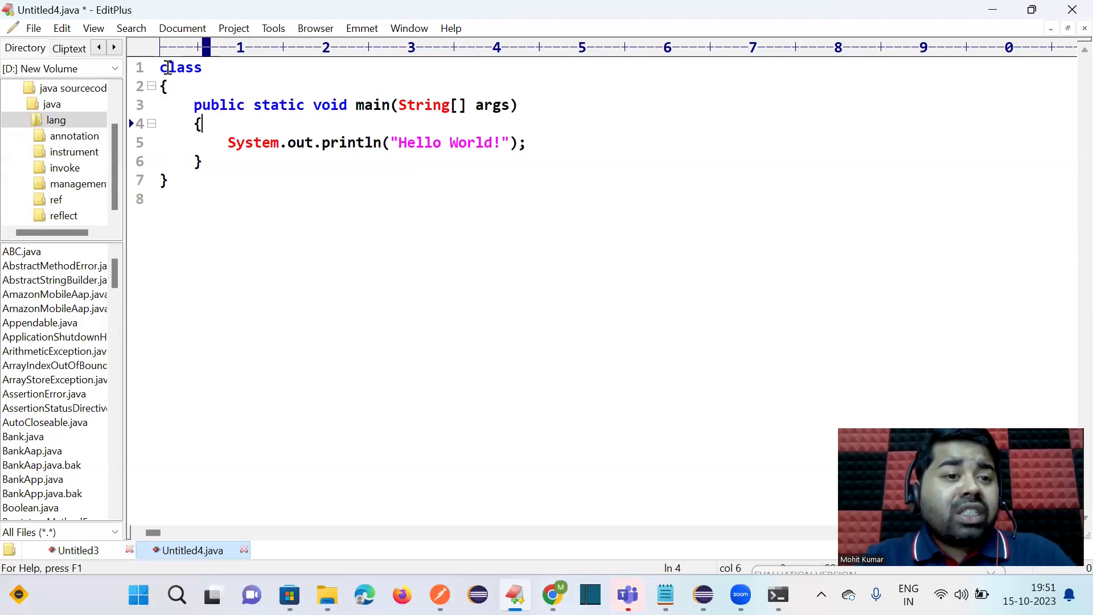
- Examine the braces and the System.out.println statement in the Java template
{"action": "left_click", "coordinate": [175, 176]}
{"action": "left_click", "coordinate": [175, 199]}
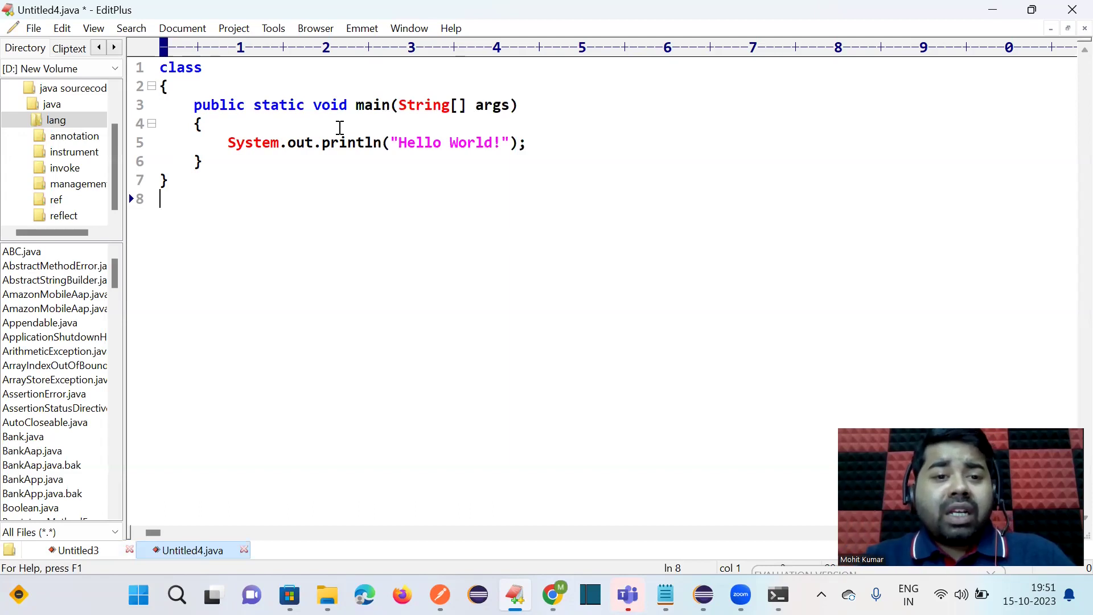
{"action": "left_click_drag", "start_coordinate": [223, 141], "coordinate": [459, 149]}
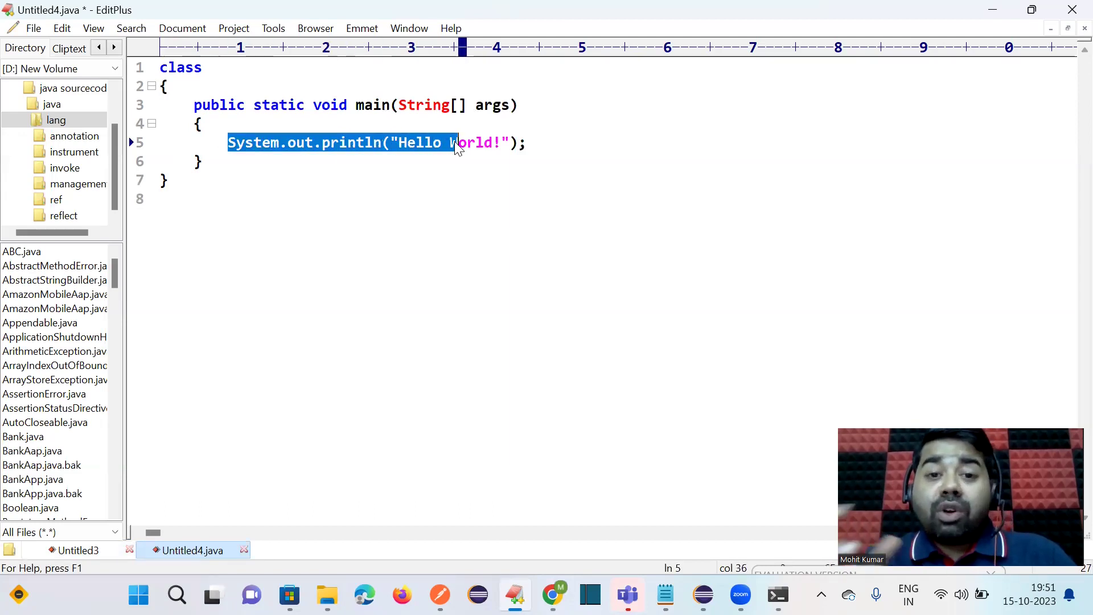
{"action": "left_click", "coordinate": [305, 77]}
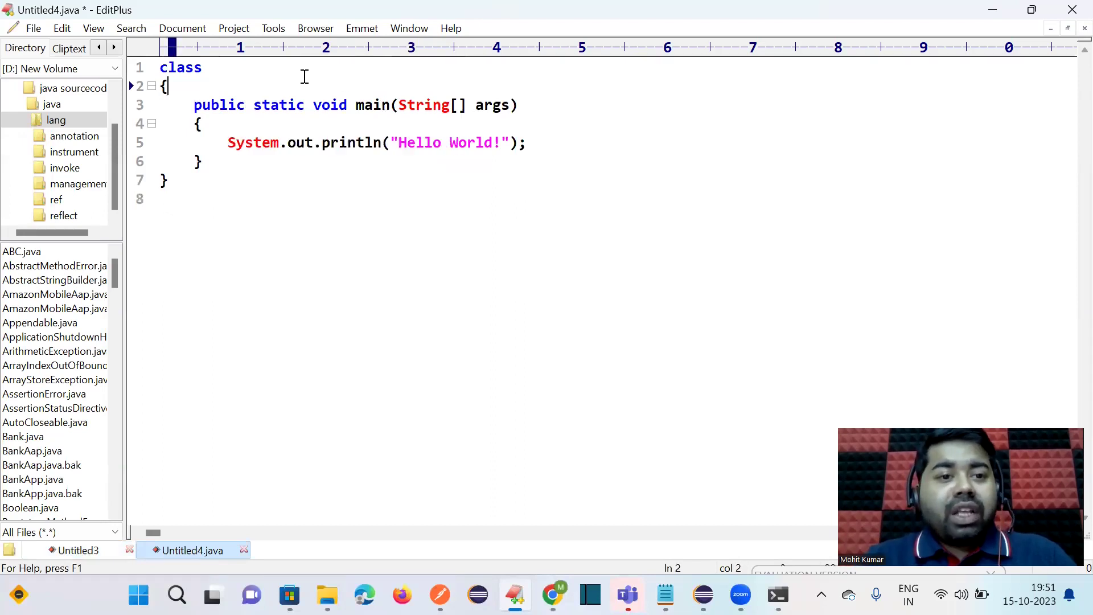
- Name the class DemoTest on the first line of the Java program
{"action": "left_click", "coordinate": [250, 70]}
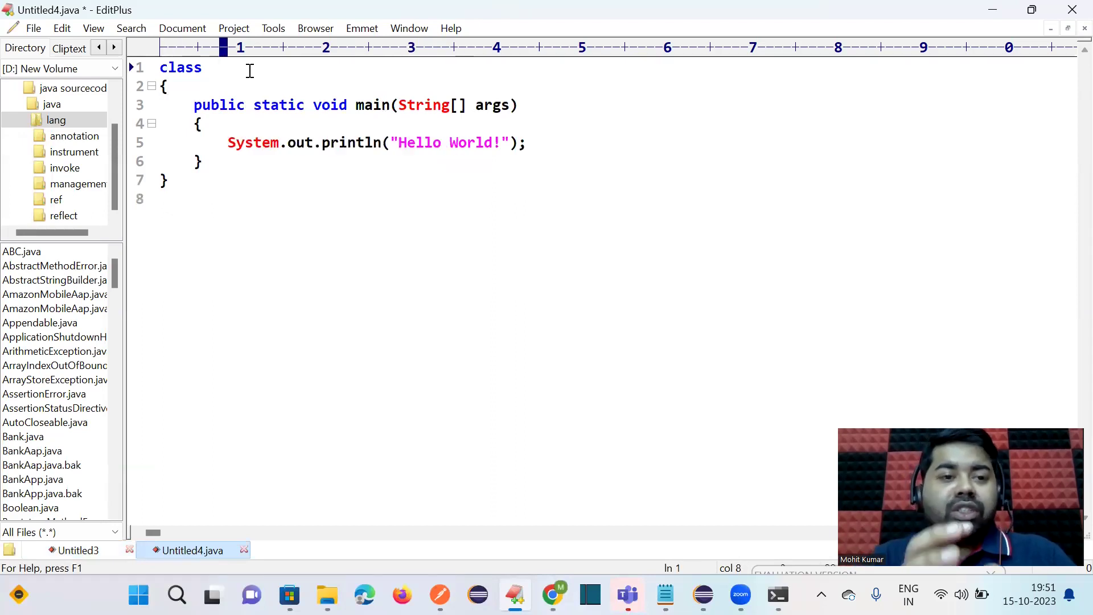
{"action": "type", "text": "Demo"}
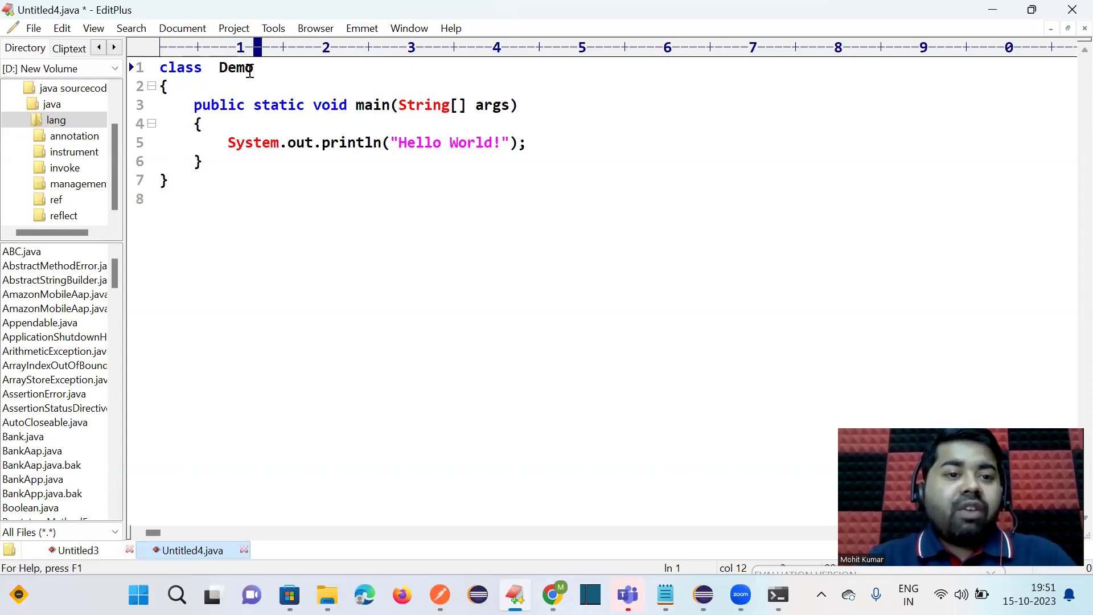
{"action": "left_click_drag", "start_coordinate": [220, 69], "coordinate": [255, 68]}
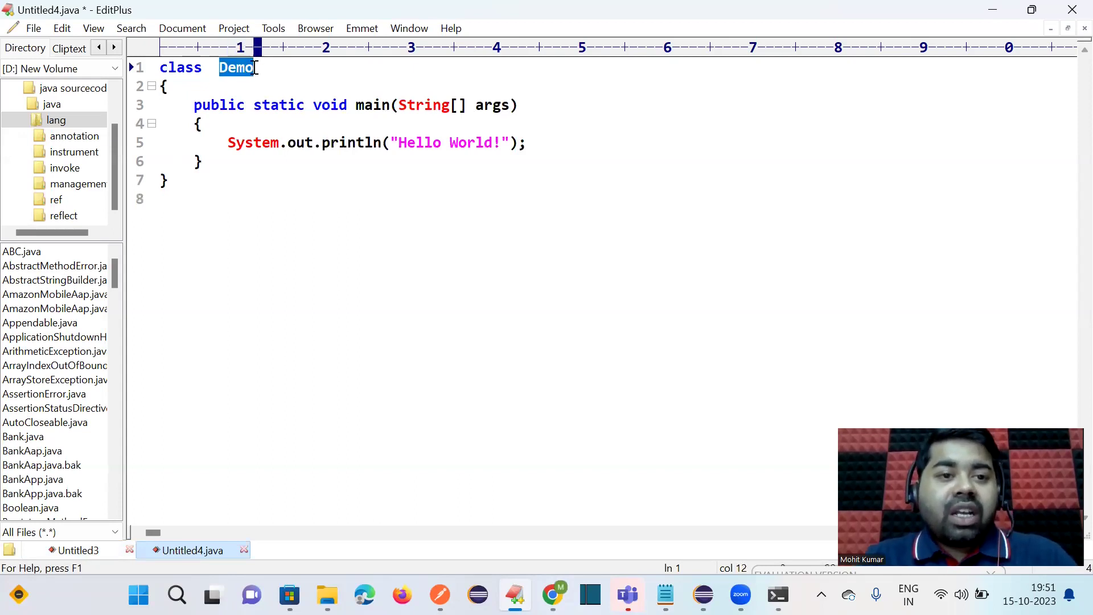
{"action": "left_click", "coordinate": [273, 68]}
{"action": "type", "text": "Test"}
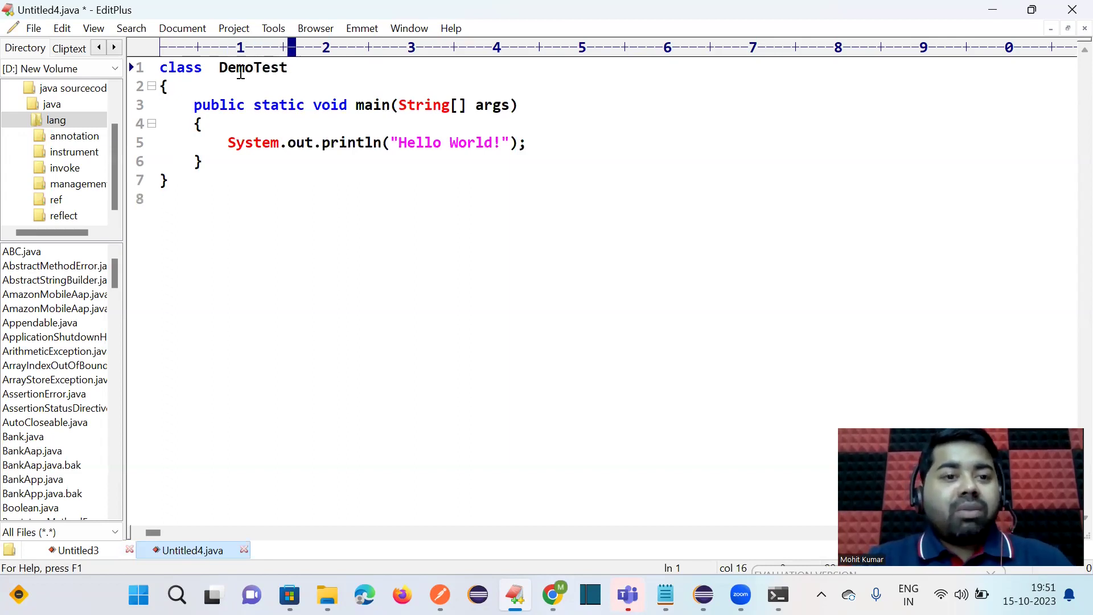
{"action": "left_click_drag", "start_coordinate": [219, 68], "coordinate": [255, 76]}
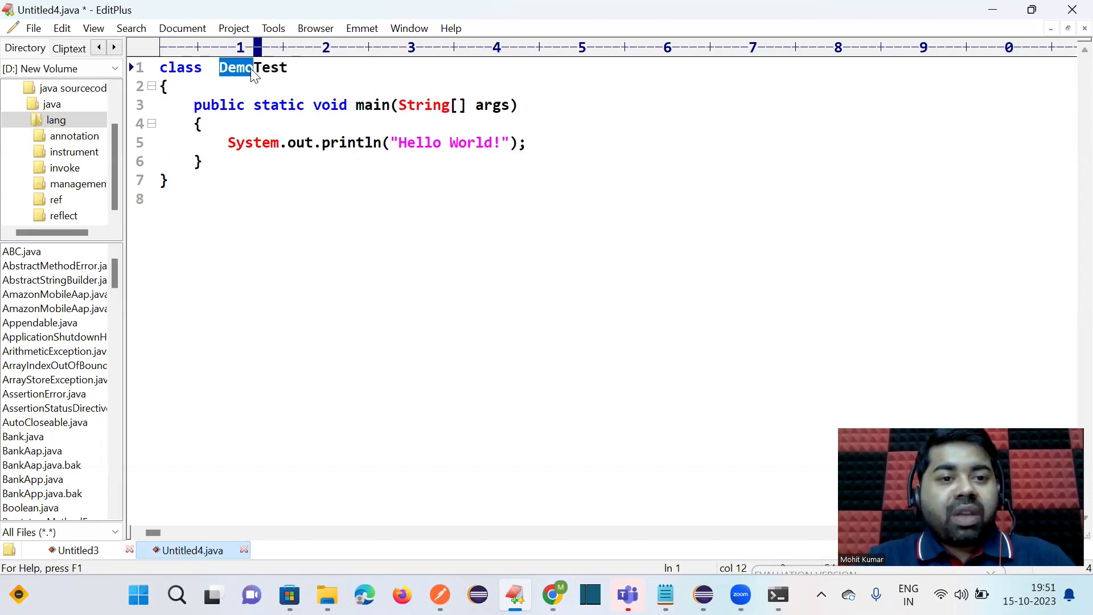
{"action": "left_click", "coordinate": [293, 67]}
{"action": "left_click", "coordinate": [262, 68]}
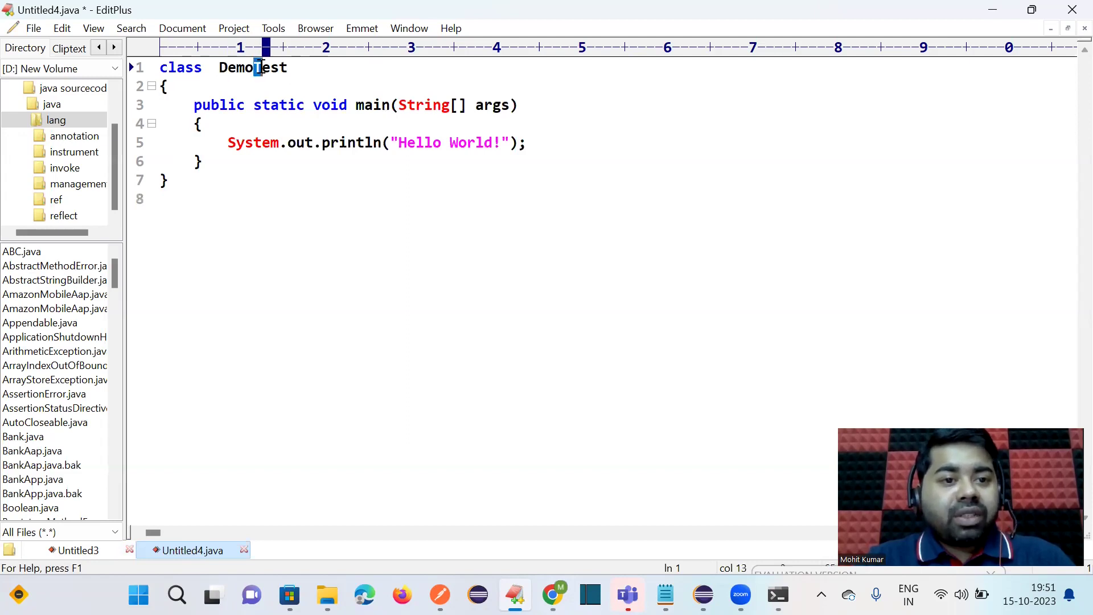
{"action": "left_click_drag", "start_coordinate": [262, 68], "coordinate": [222, 74]}
{"action": "left_click", "coordinate": [290, 69]}
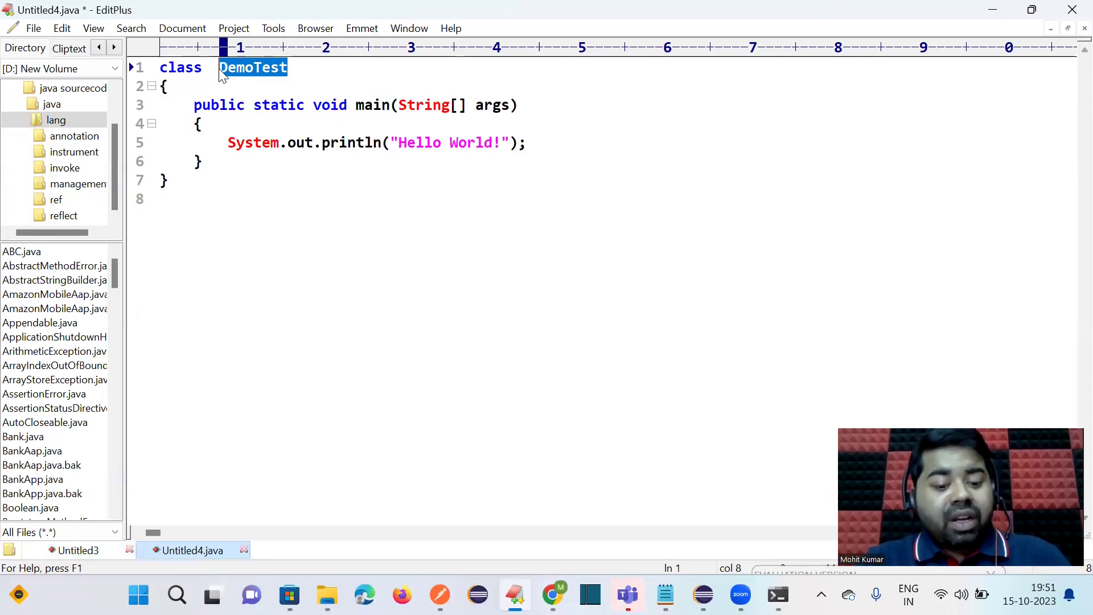
- Start saving the new Java document and choose the Mohit_java folder on New Volume (D:) as its location
{"action": "key", "text": "ctrl+s"}
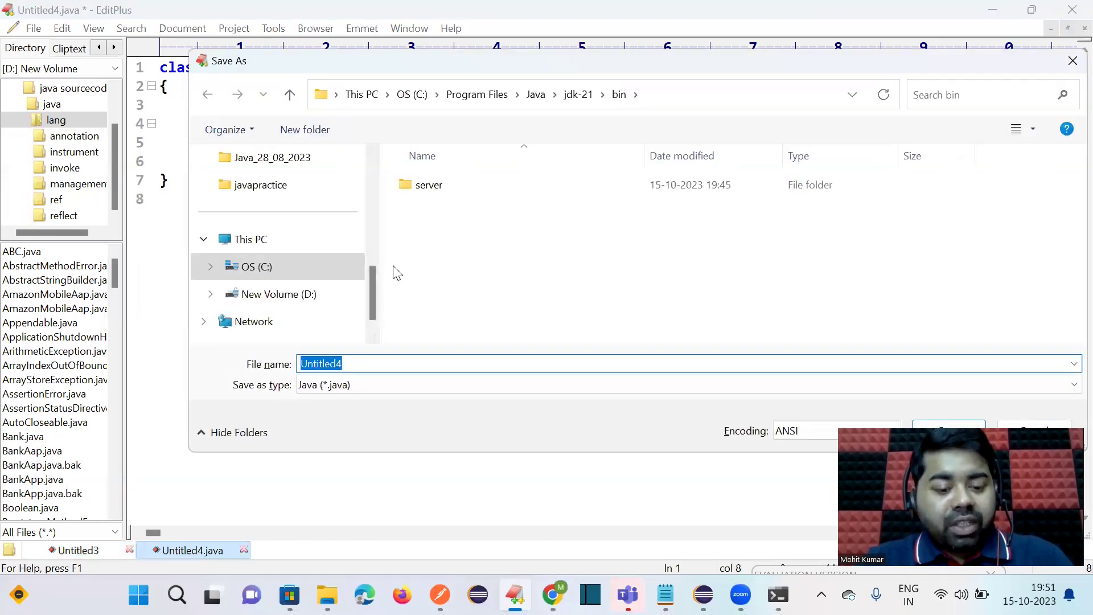
{"action": "left_click", "coordinate": [373, 325]}
{"action": "left_click", "coordinate": [312, 268]}
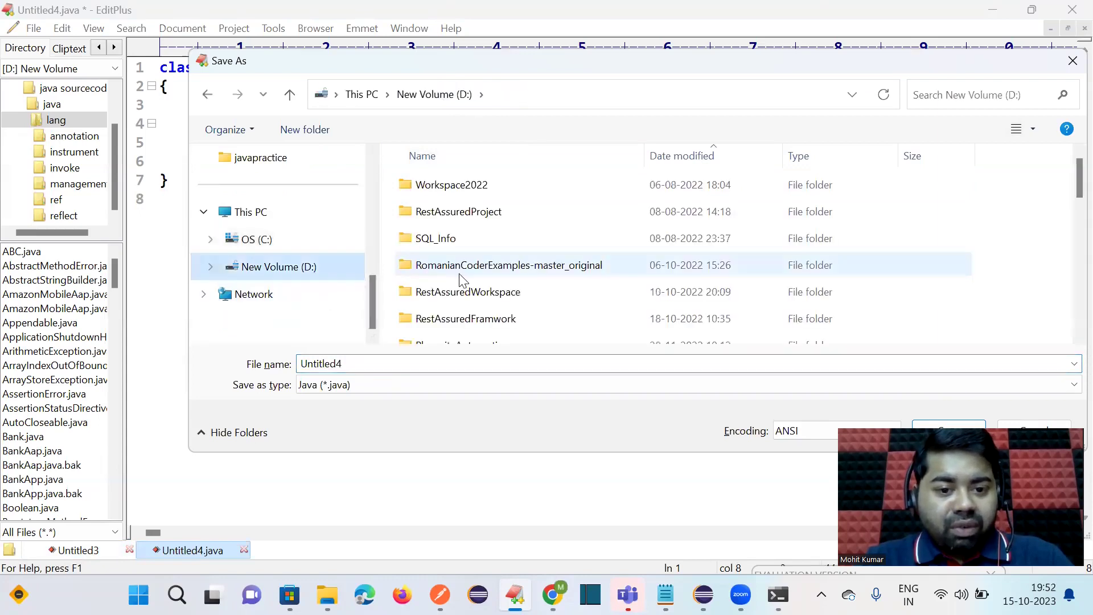
{"action": "scroll", "coordinate": [462, 296], "scroll_direction": "down", "scroll_amount": 5}
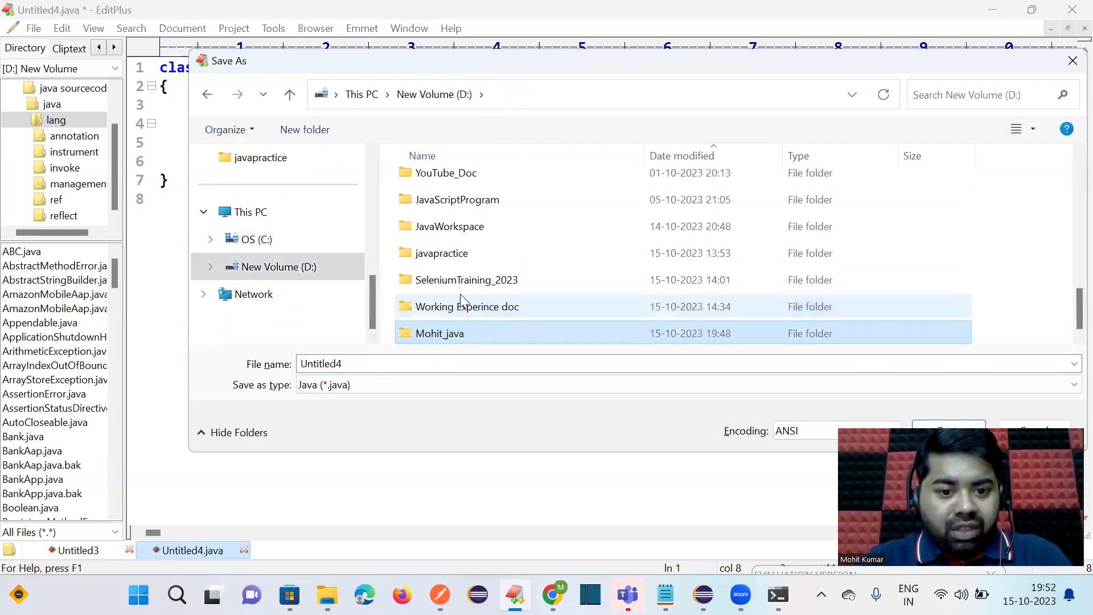
{"action": "double_click", "coordinate": [460, 333]}
- Name the file DemoTest with the file type Java (*.java) and save it
{"action": "left_click", "coordinate": [387, 357]}
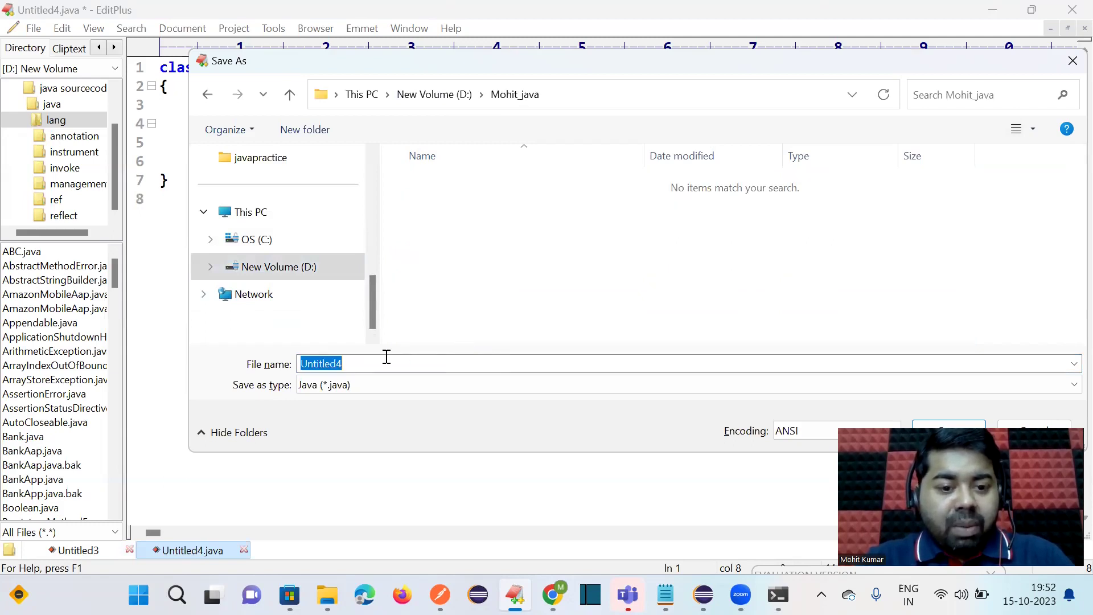
{"action": "type", "text": "DemoTest"}
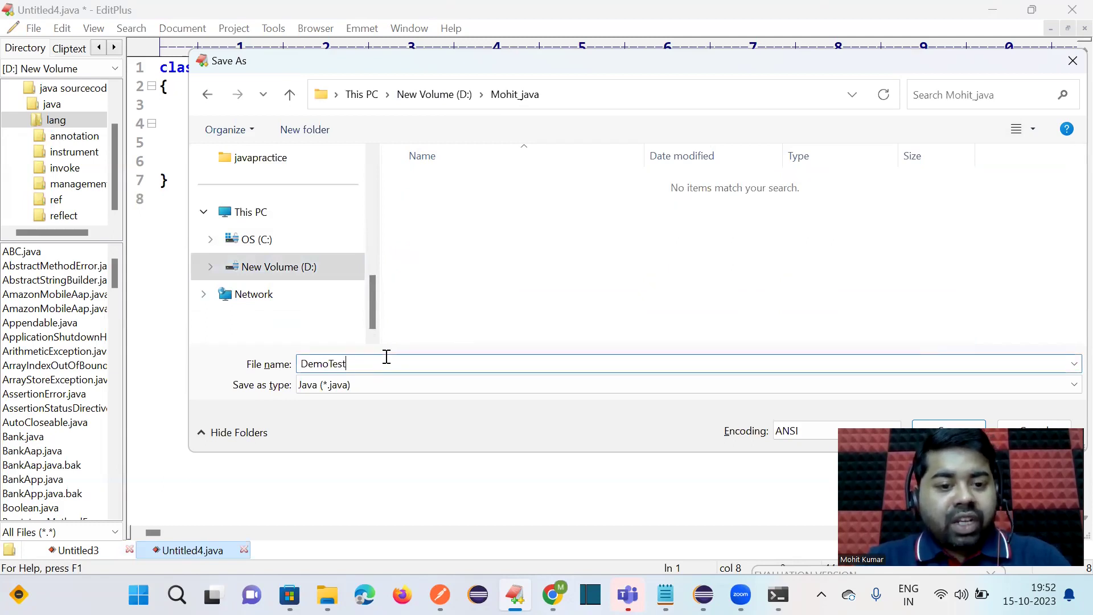
{"action": "left_click", "coordinate": [317, 385]}
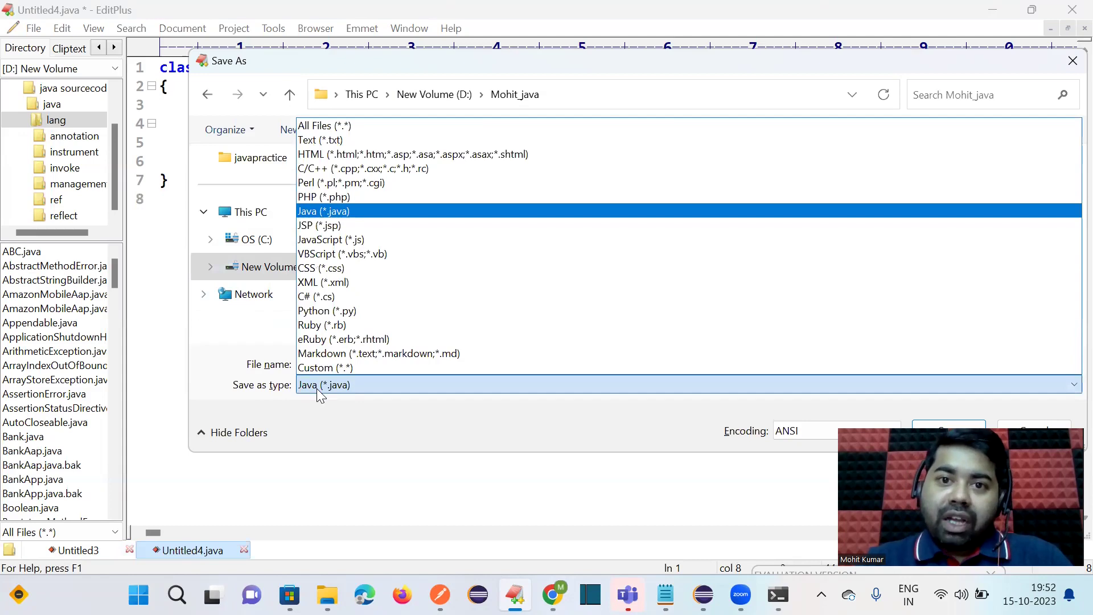
{"action": "left_click", "coordinate": [329, 214]}
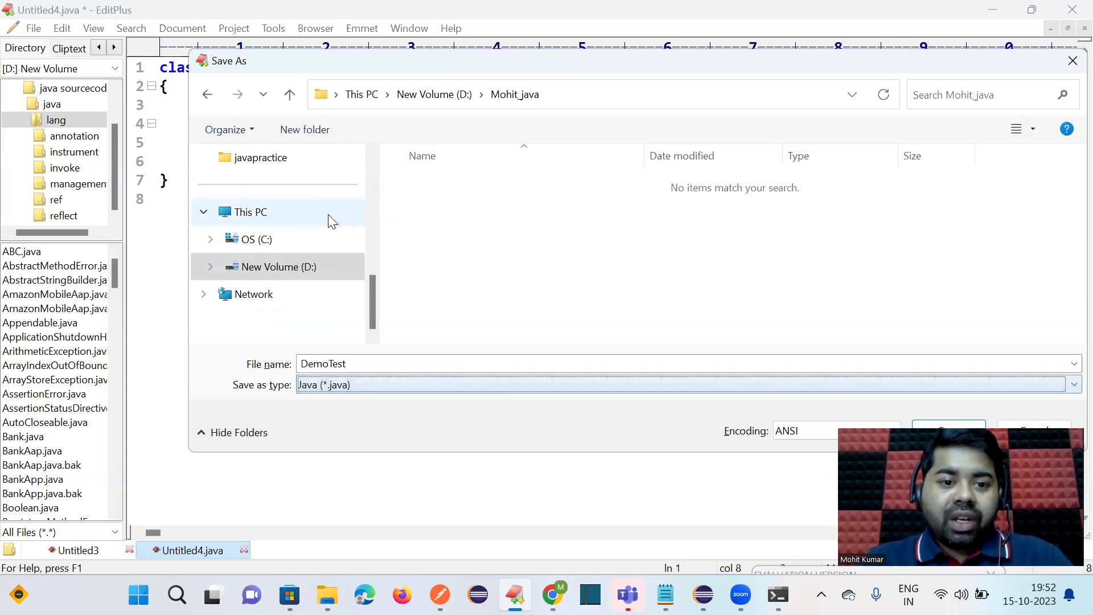
{"action": "left_click", "coordinate": [340, 387]}
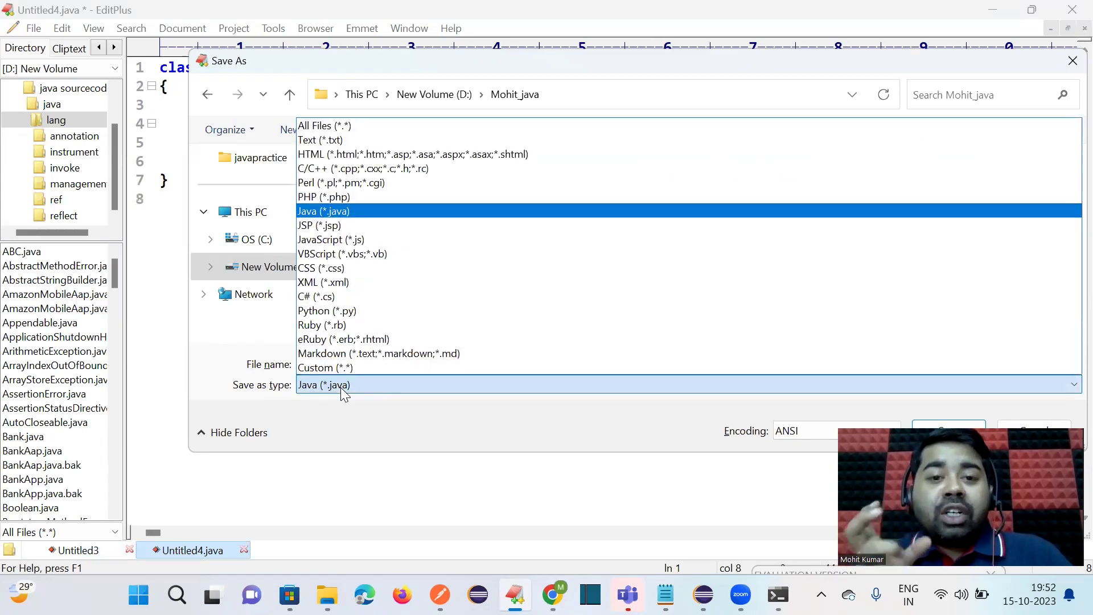
{"action": "left_click", "coordinate": [341, 387]}
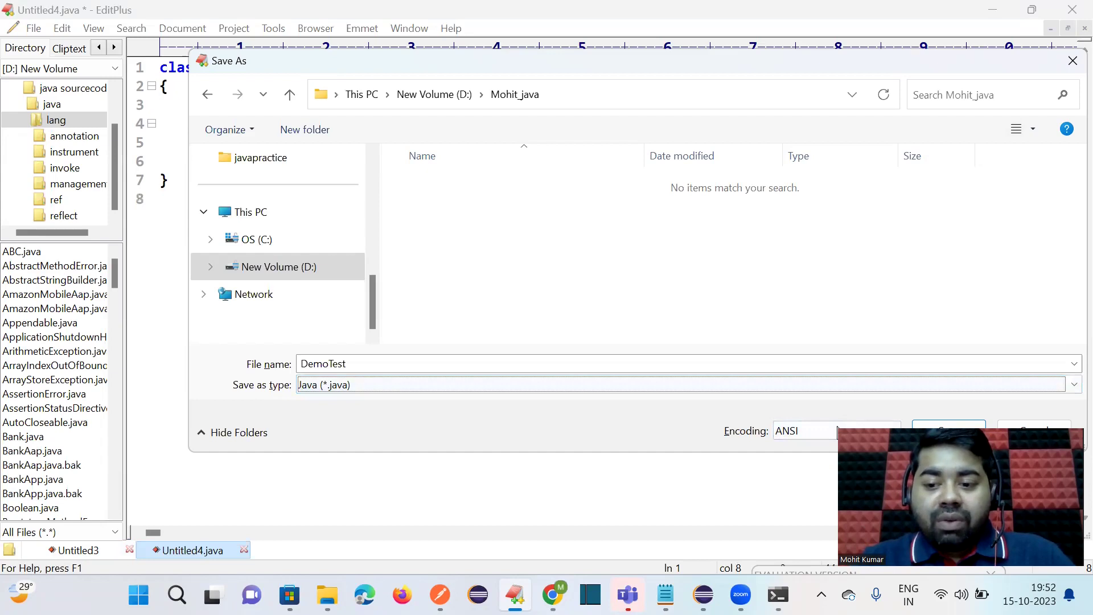
{"action": "left_click", "coordinate": [949, 431]}
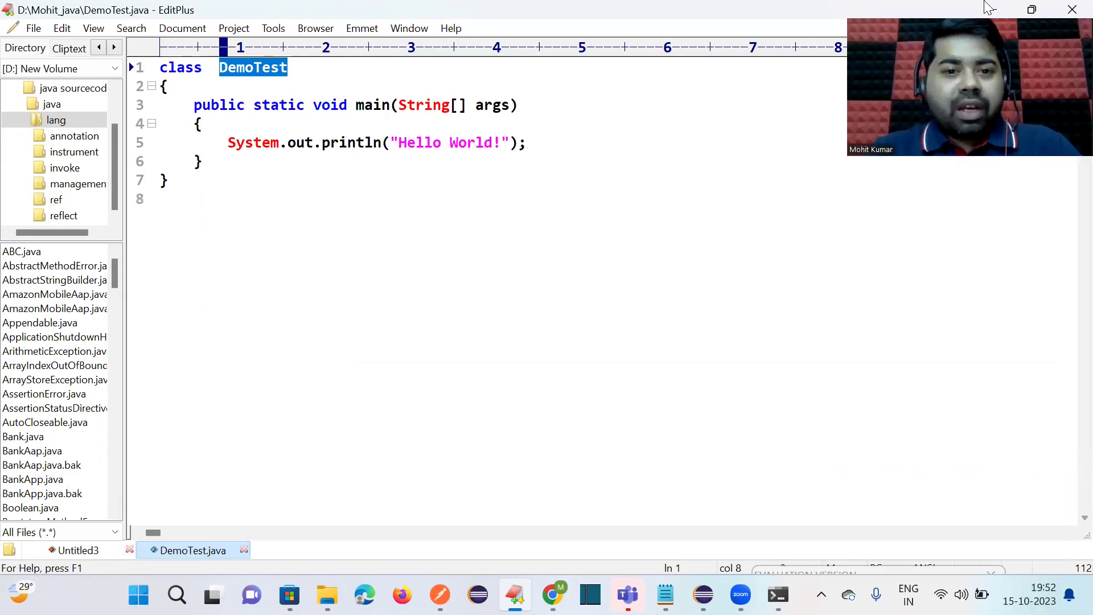
{"action": "left_click", "coordinate": [494, 143]}
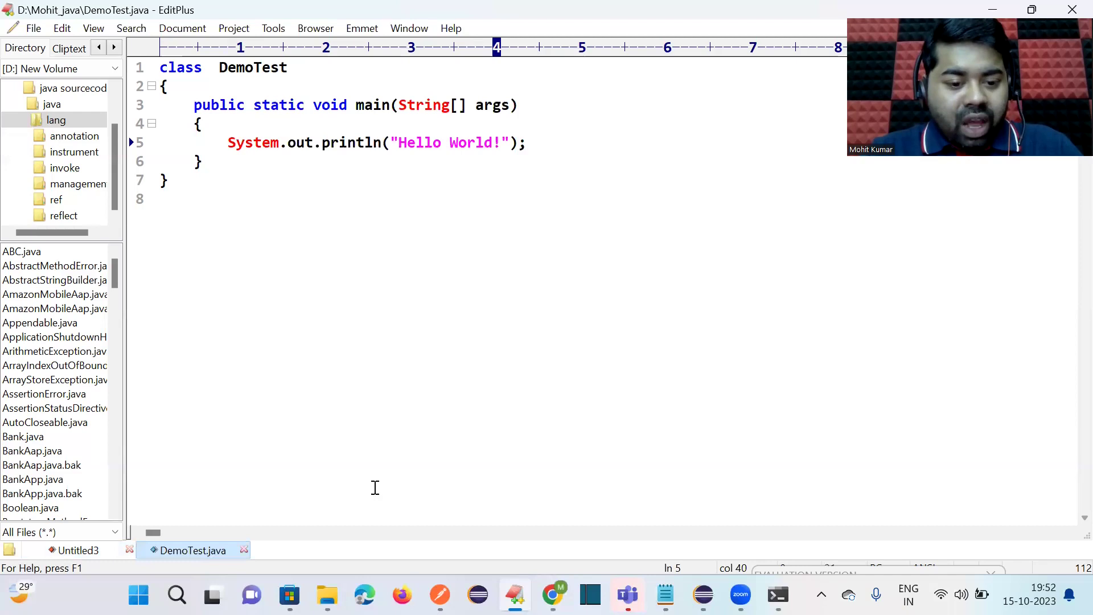
- Switch to File Explorer and open the Mohit_java folder on New Volume (D:)
{"action": "left_click", "coordinate": [327, 595]}
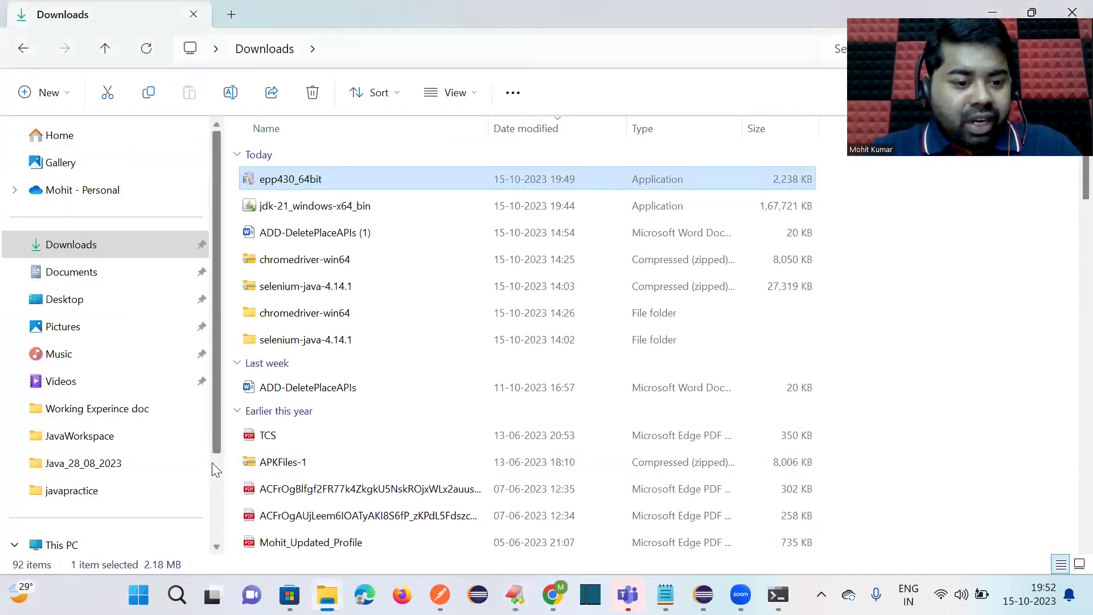
{"action": "scroll", "coordinate": [213, 473], "scroll_direction": "down", "scroll_amount": 2}
{"action": "left_click", "coordinate": [136, 455]}
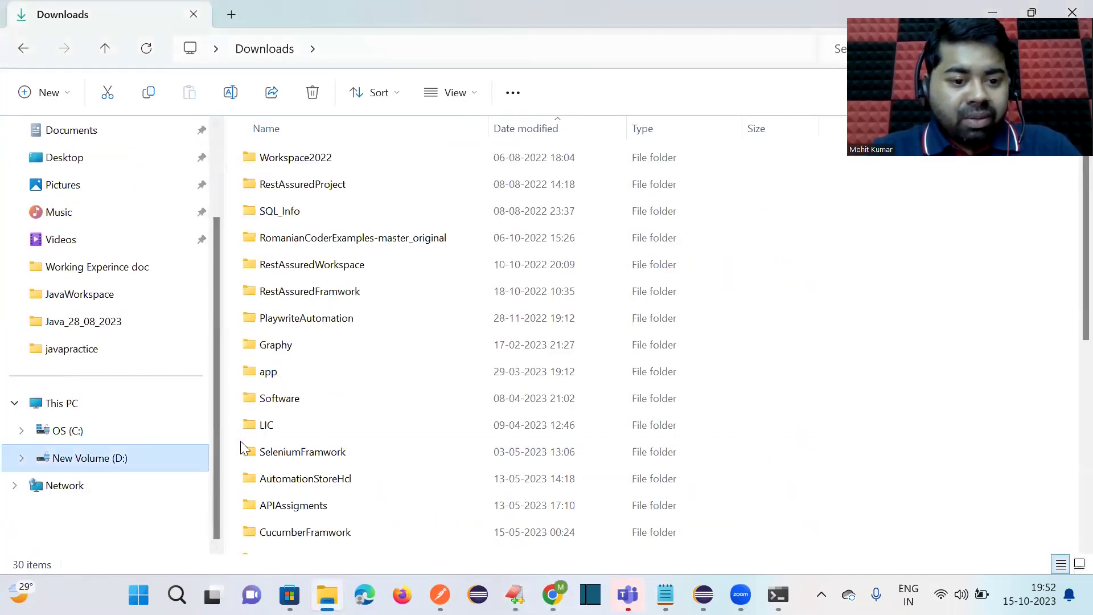
{"action": "left_click", "coordinate": [280, 442]}
{"action": "key", "text": "m"}
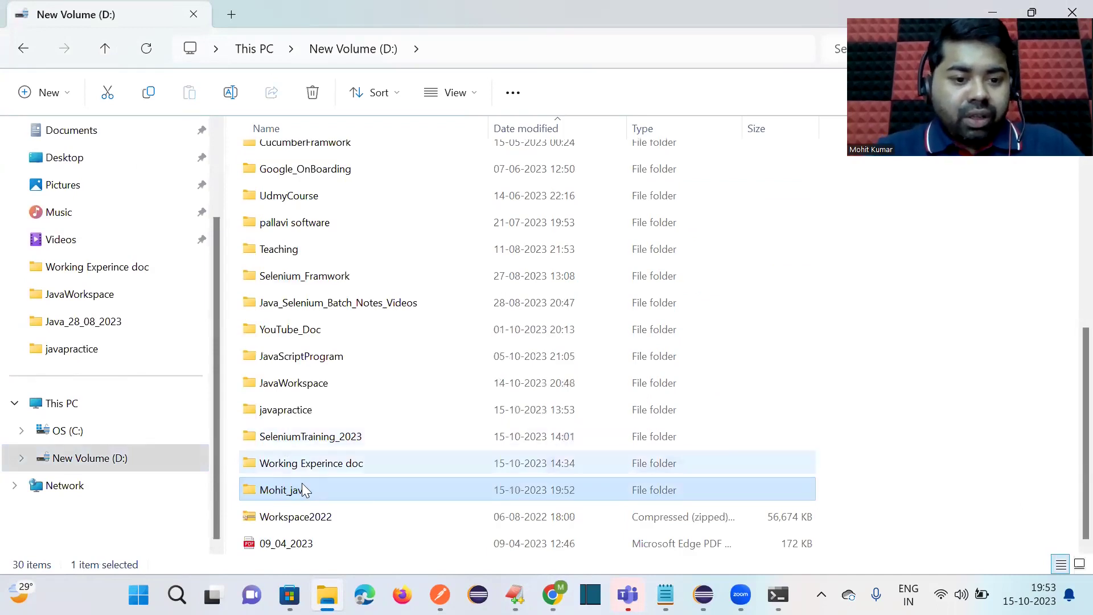
{"action": "double_click", "coordinate": [332, 489]}
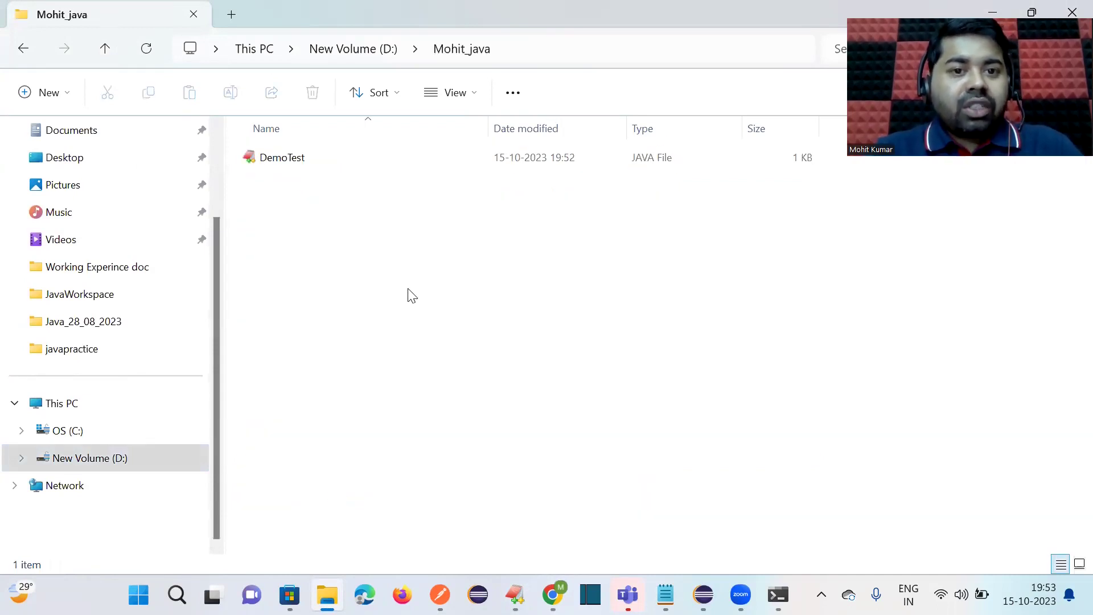
- Launch cmd from the Mohit_java folder's path and reposition its window over File Explorer
{"action": "left_click", "coordinate": [542, 46]}
{"action": "type", "text": "cmd"}
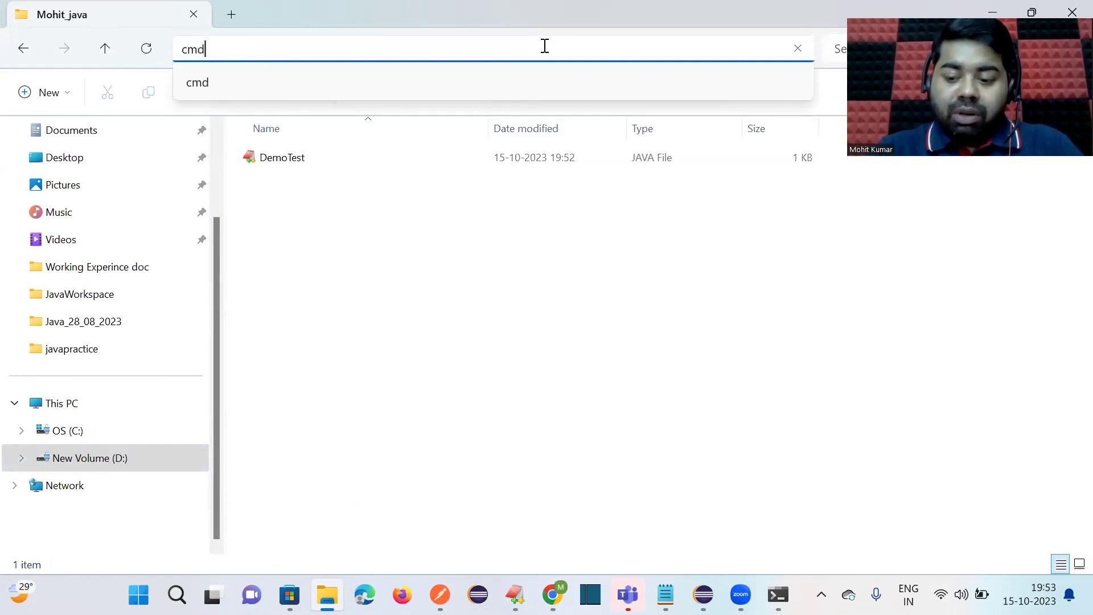
{"action": "key", "text": "Return"}
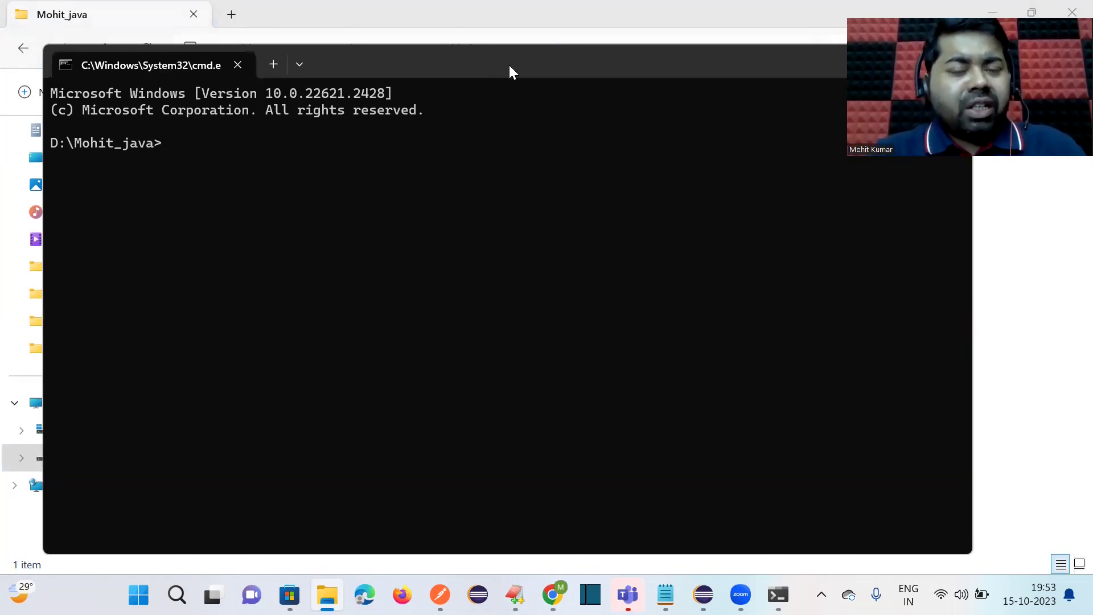
{"action": "left_click_drag", "start_coordinate": [528, 77], "coordinate": [659, 185]}
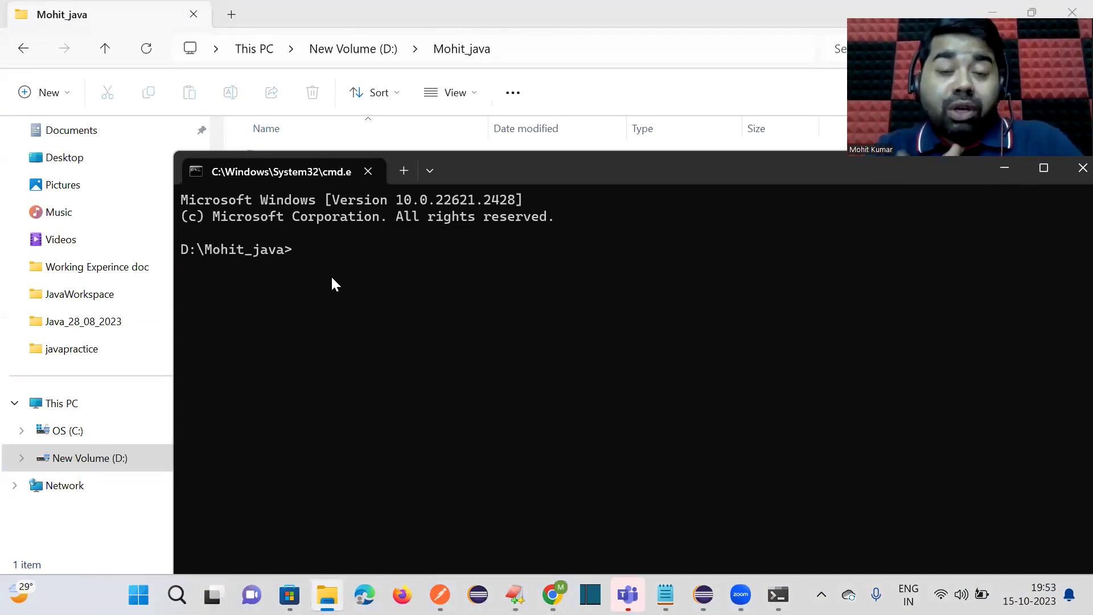
- Enter javac at the Mohit_java prompt and close the older Command Prompt window while checking the class name in EditPlus
{"action": "type", "text": "javac"}
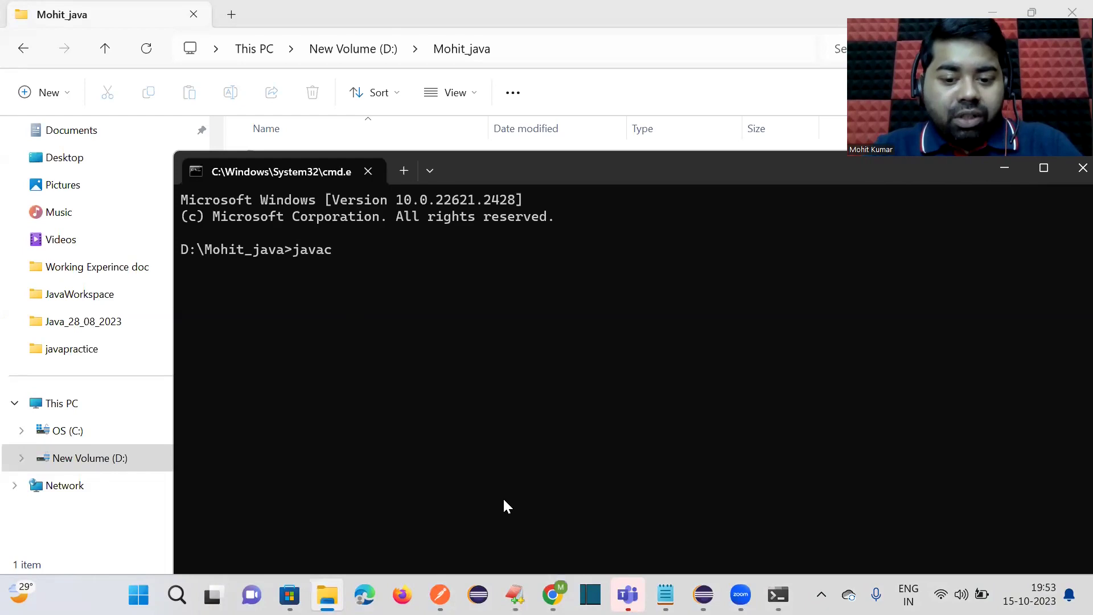
{"action": "left_click", "coordinate": [515, 594]}
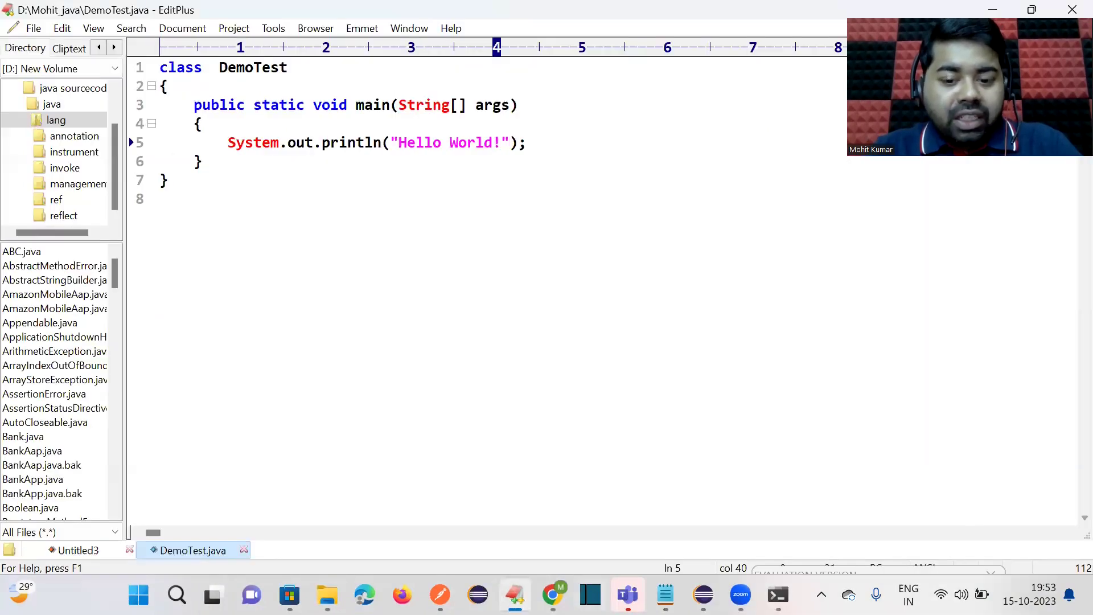
{"action": "mouse_move", "coordinate": [779, 595]}
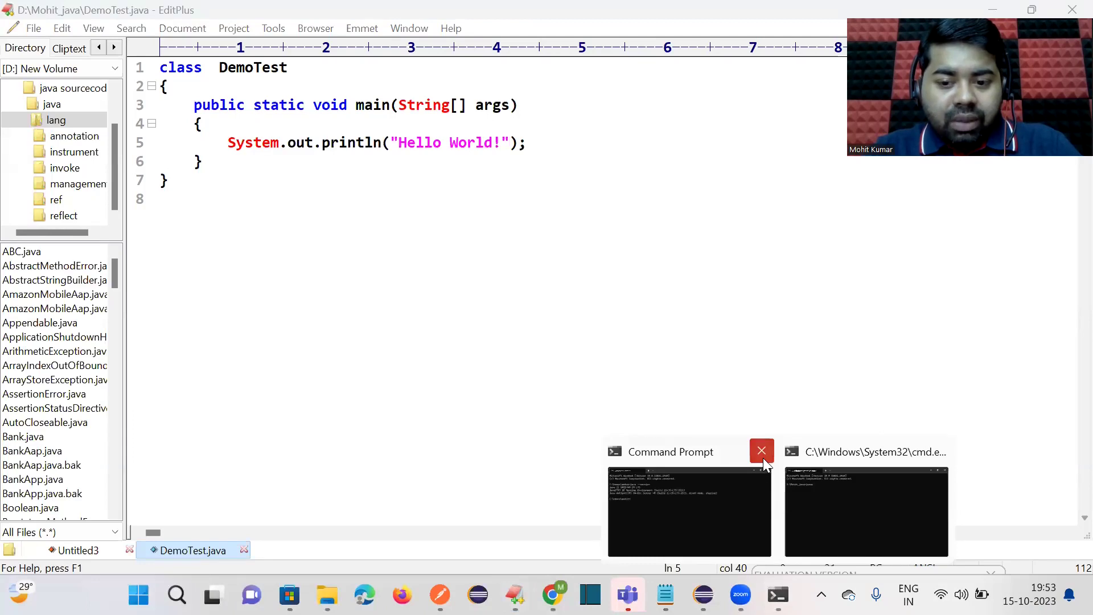
{"action": "left_click", "coordinate": [763, 456]}
{"action": "left_click", "coordinate": [781, 500]}
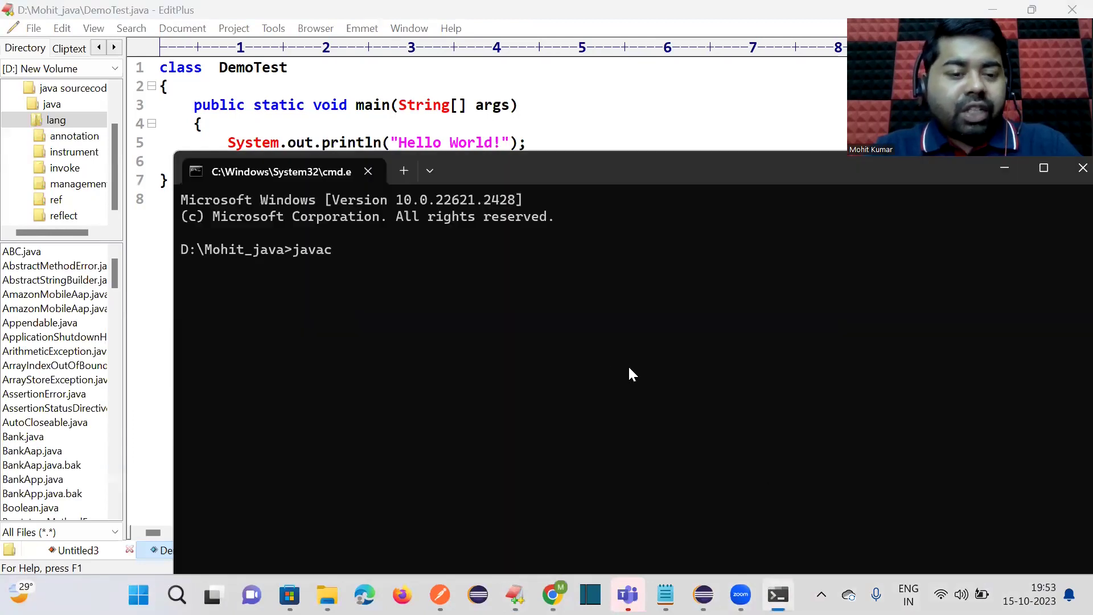
- Complete and run the command javac DemoTest.java, and return to the Mohit_java folder in File Explorer
{"action": "type", "text": "DemoTest"}
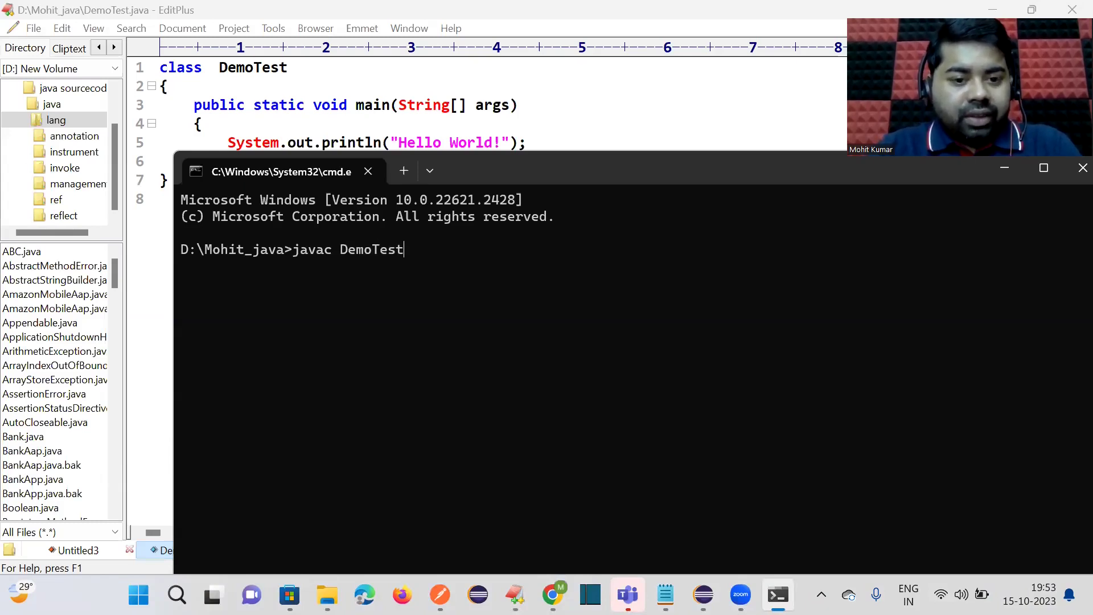
{"action": "type", "text": ".java"}
{"action": "key", "text": "Return"}
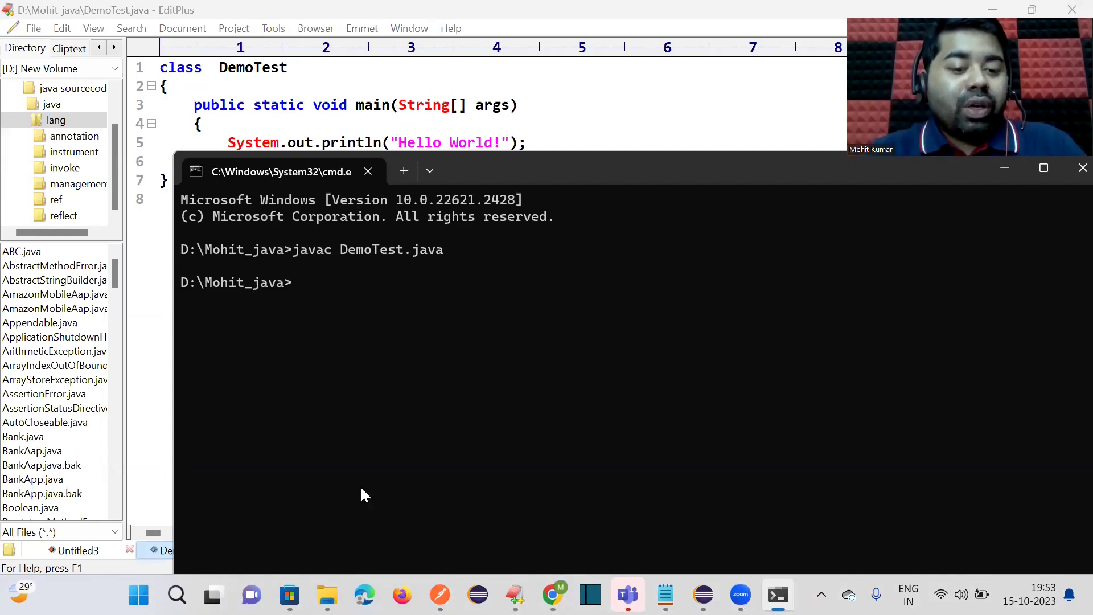
{"action": "mouse_move", "coordinate": [327, 595]}
{"action": "left_click", "coordinate": [328, 495]}
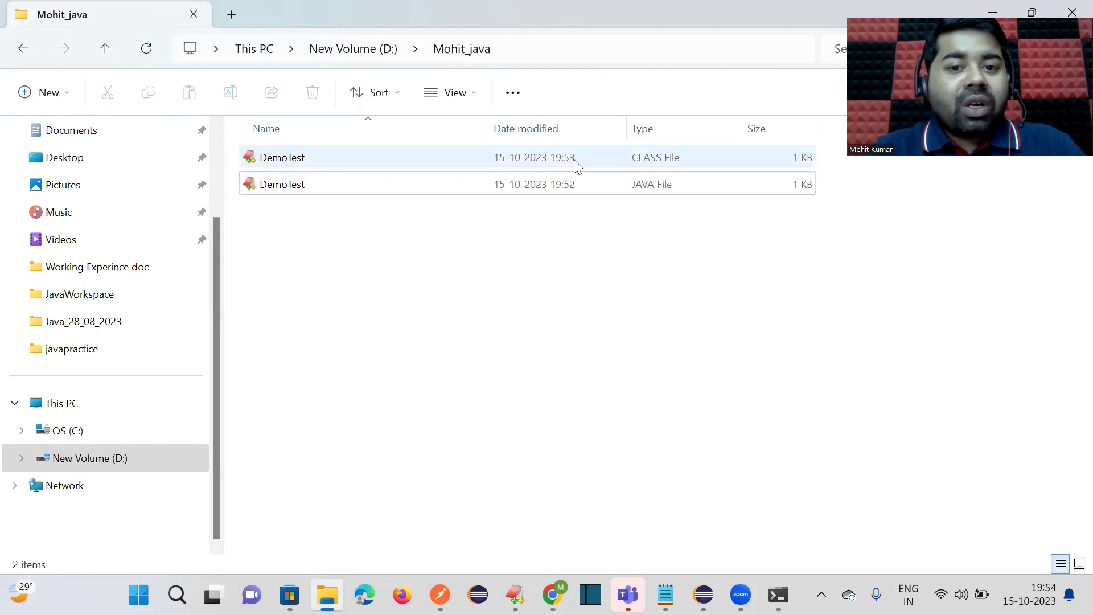
- Move the Command Prompt window below the Mohit_java file list and open the compiled DemoTest CLASS file in EditPlus
{"action": "left_click", "coordinate": [777, 595]}
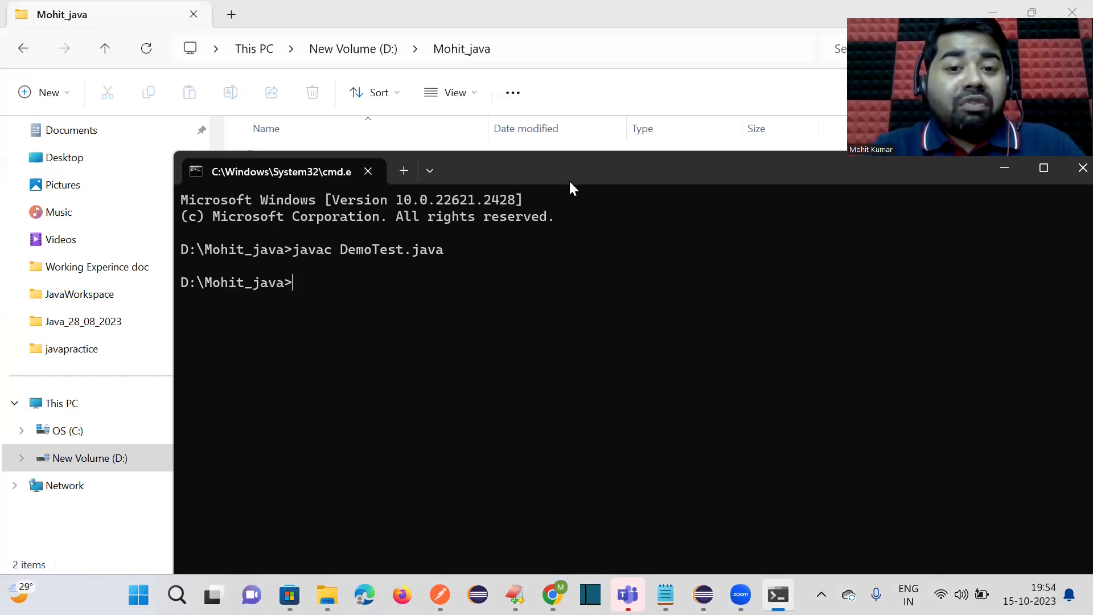
{"action": "left_click_drag", "start_coordinate": [569, 179], "coordinate": [583, 270]}
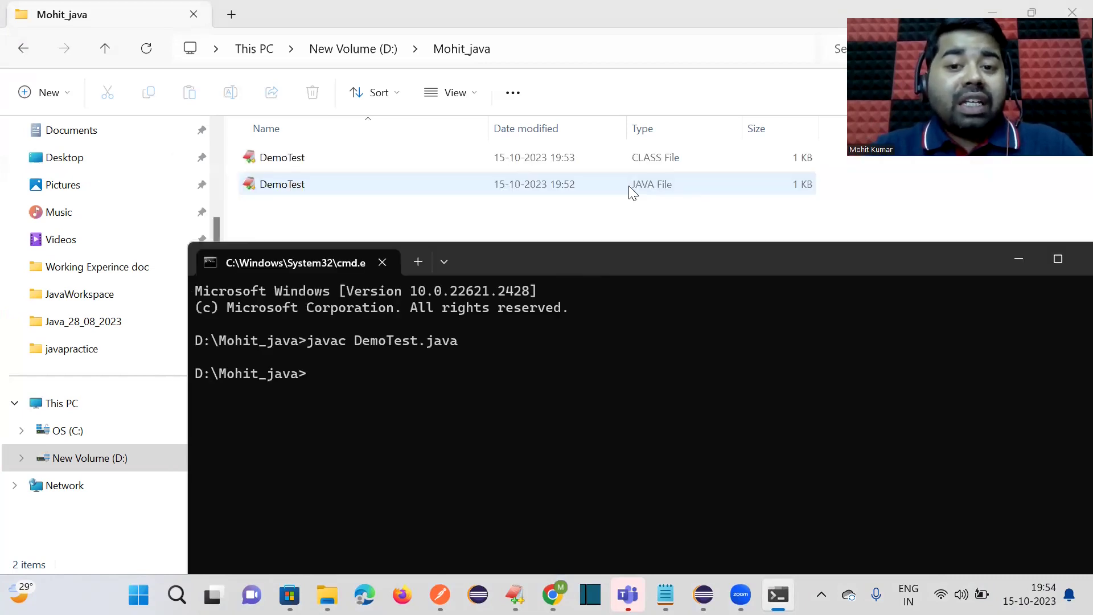
{"action": "double_click", "coordinate": [671, 157]}
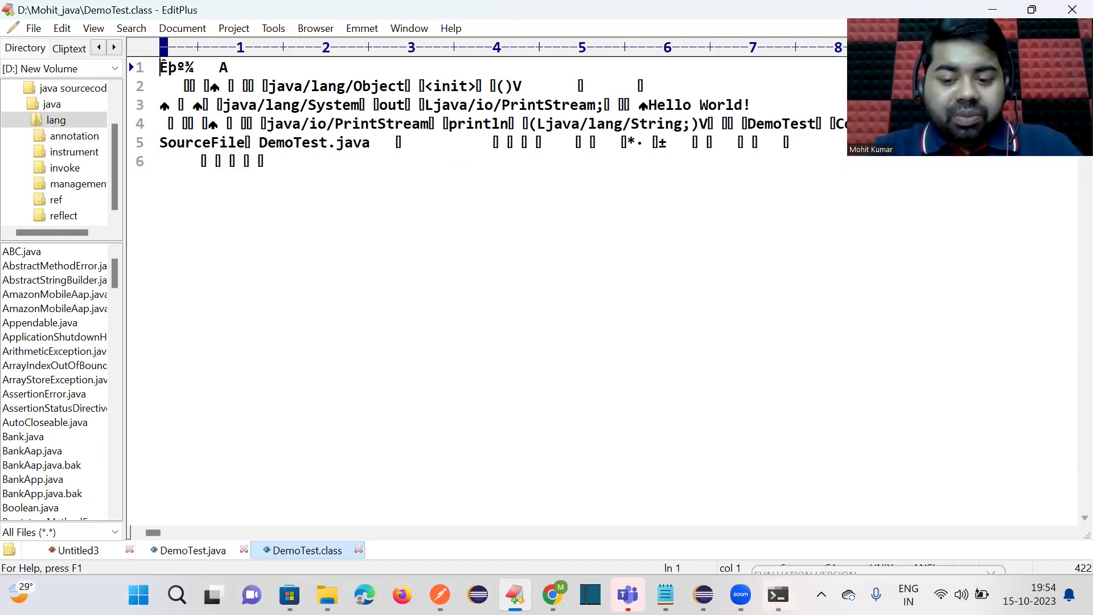
- Return to DemoTest.java in EditPlus and replace the println message with "Welecom to Java"
{"action": "left_click", "coordinate": [777, 595]}
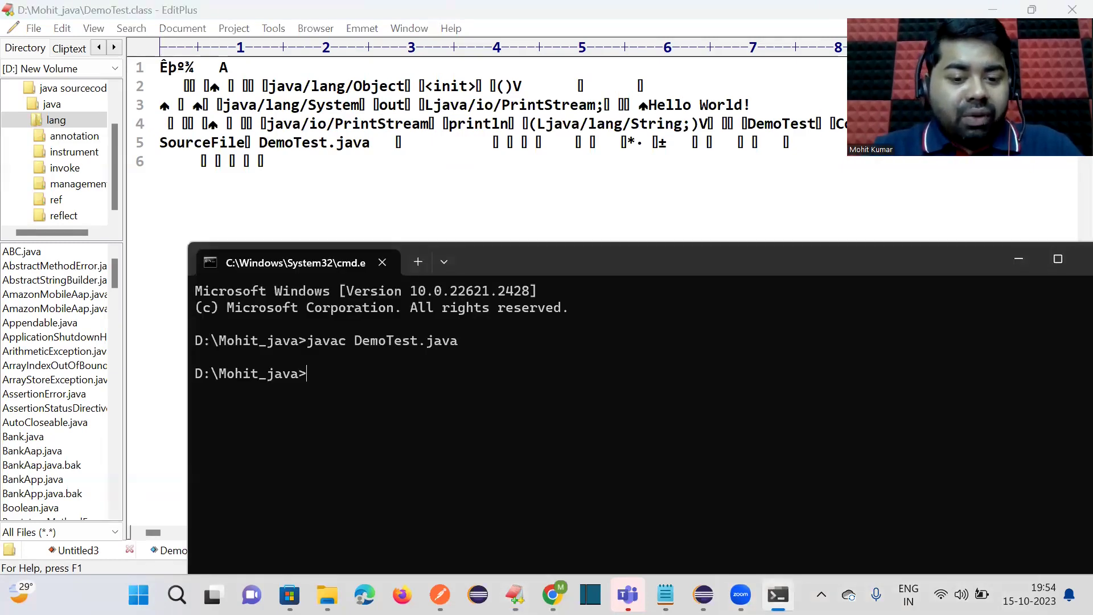
{"action": "left_click", "coordinate": [515, 595]}
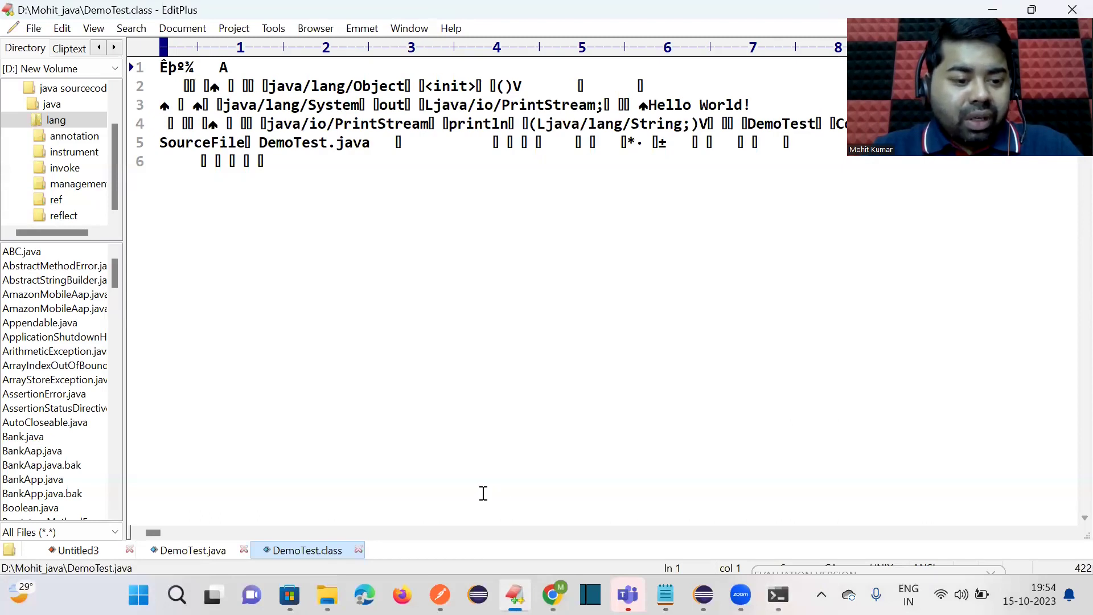
{"action": "key", "text": "ctrl+Tab"}
{"action": "left_click_drag", "start_coordinate": [502, 145], "coordinate": [401, 147]}
{"action": "type", "text": "Hel"}
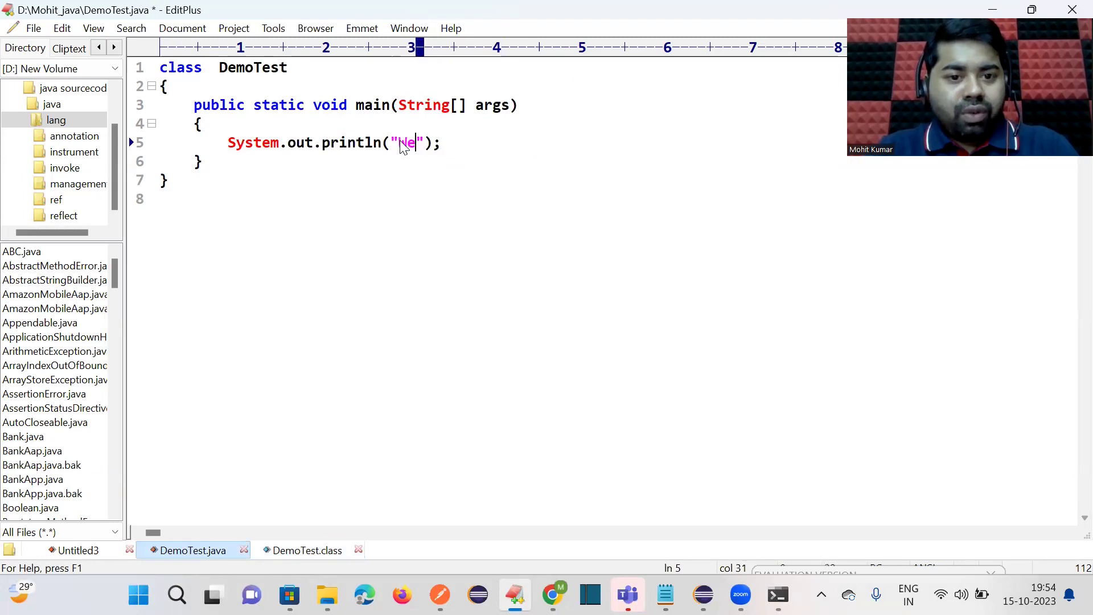
{"action": "key", "text": "BackSpace"}
{"action": "type", "text": "lecom"}
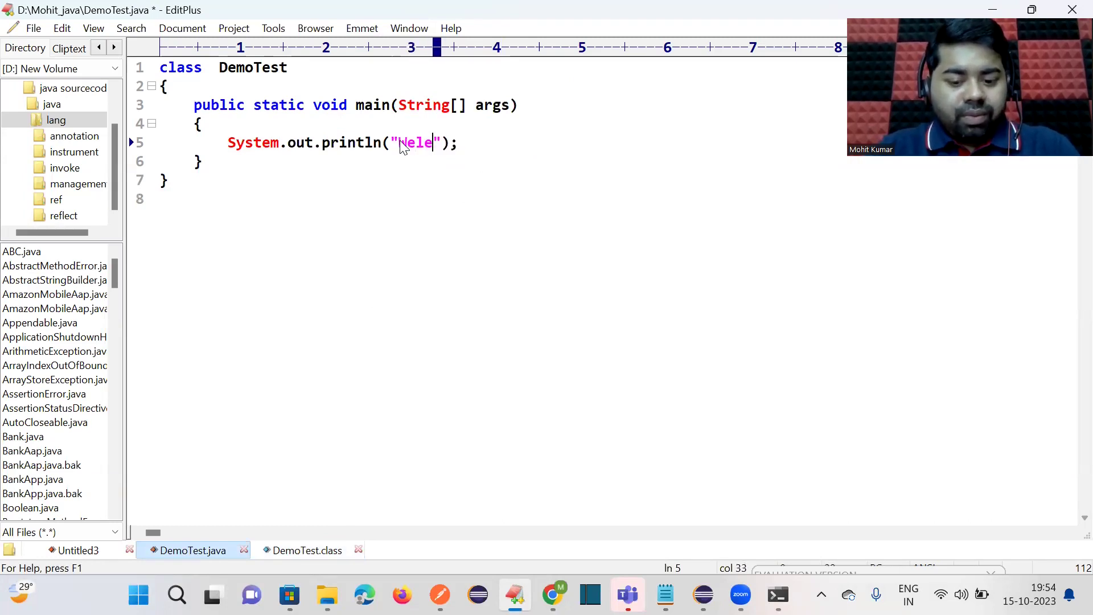
{"action": "type", "text": " to Job"}
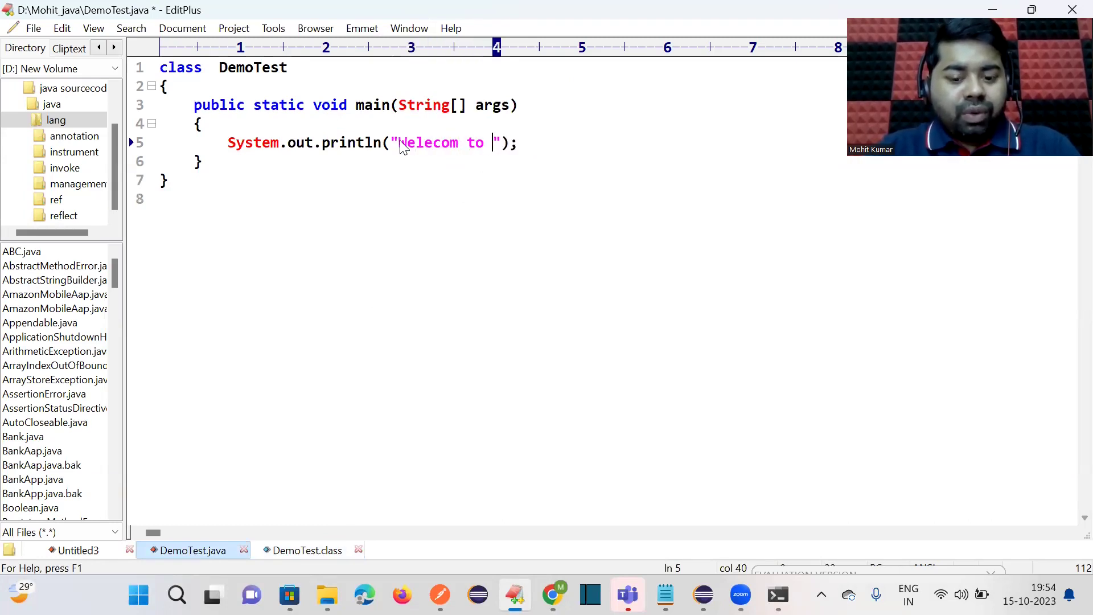
{"action": "key", "text": "BackSpace"}
{"action": "key", "text": "BackSpace"}
{"action": "type", "text": "ava"}
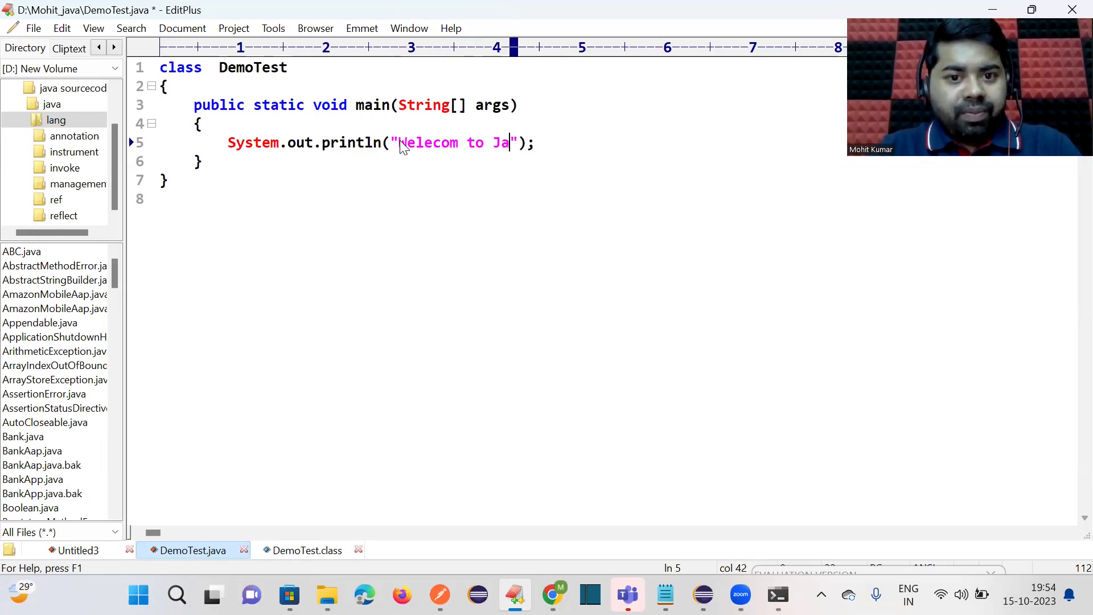
{"action": "left_click", "coordinate": [587, 148]}
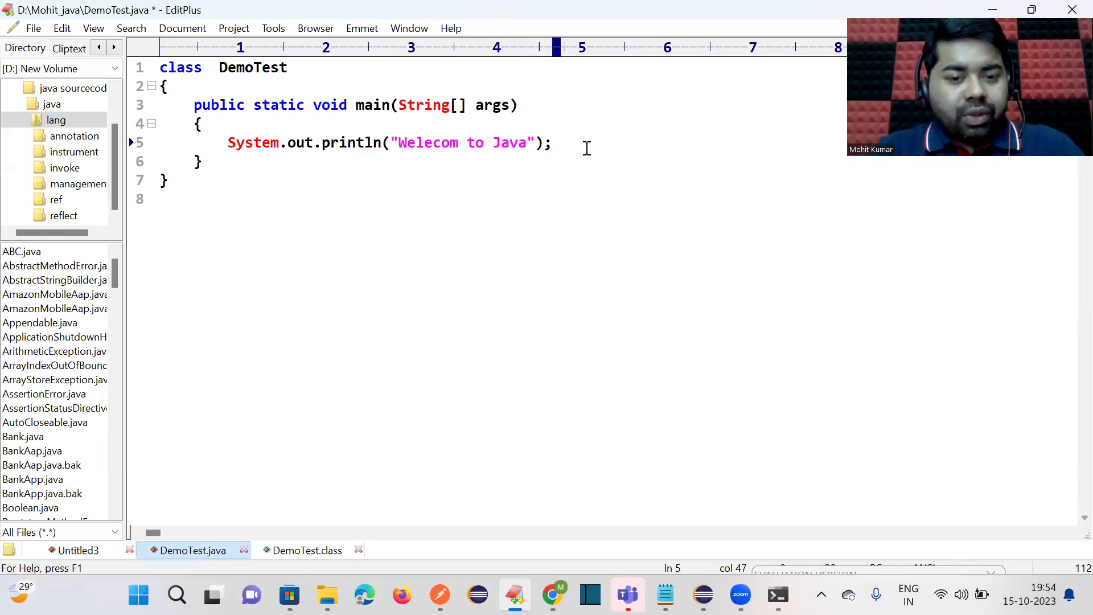
{"action": "left_click", "coordinate": [584, 155]}
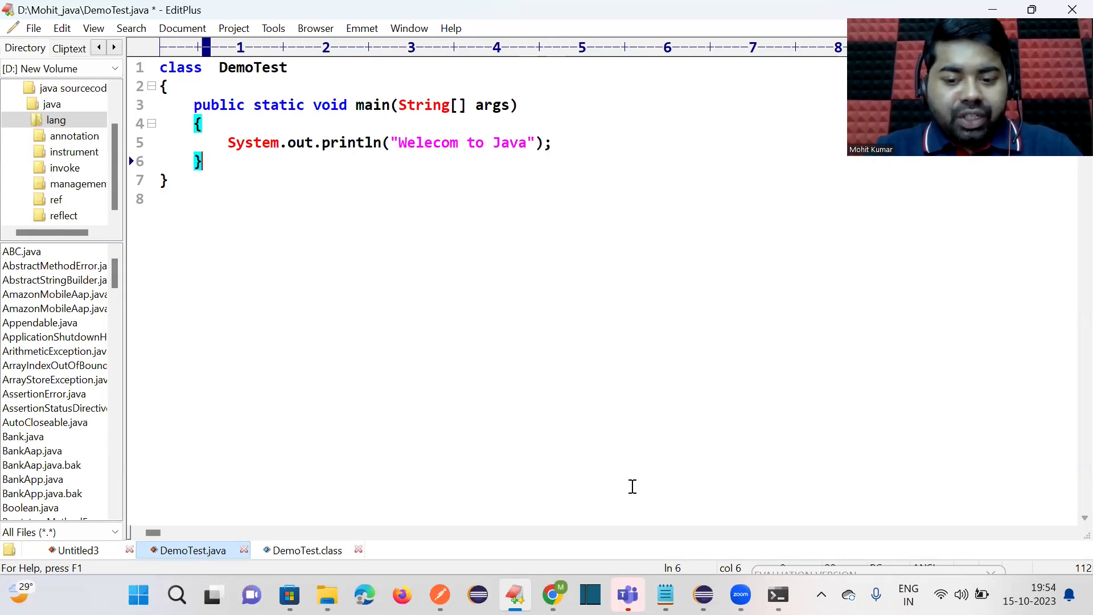
- Switch to Command Prompt and run the compiled class with the command java DemoTest
{"action": "left_click", "coordinate": [778, 595]}
{"action": "type", "text": "java"}
{"action": "type", "text": " Demot"}
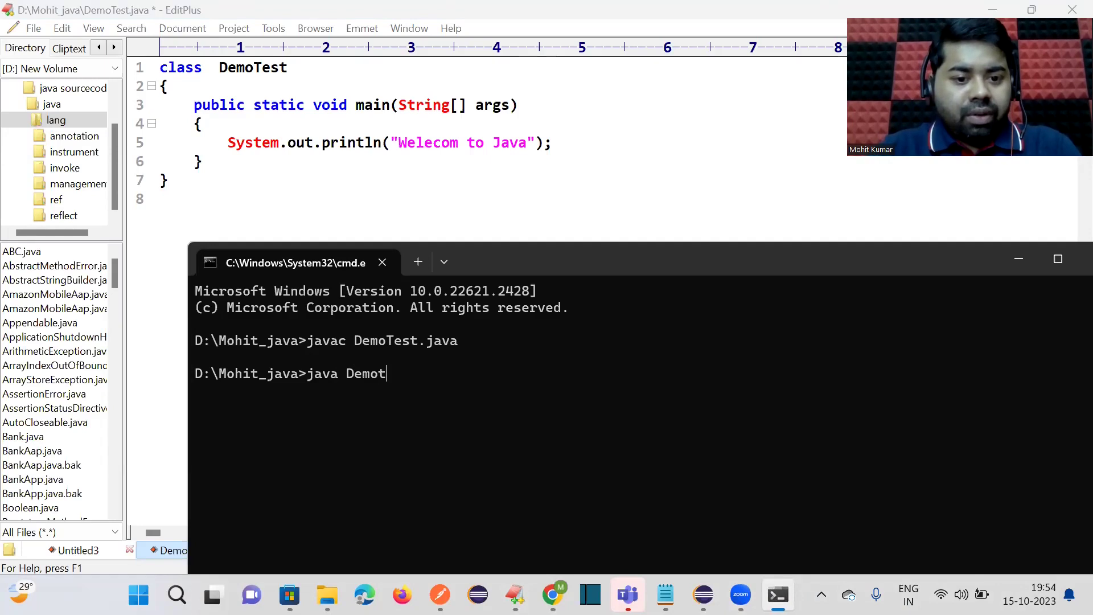
{"action": "key", "text": "BackSpace"}
{"action": "type", "text": "Test"}
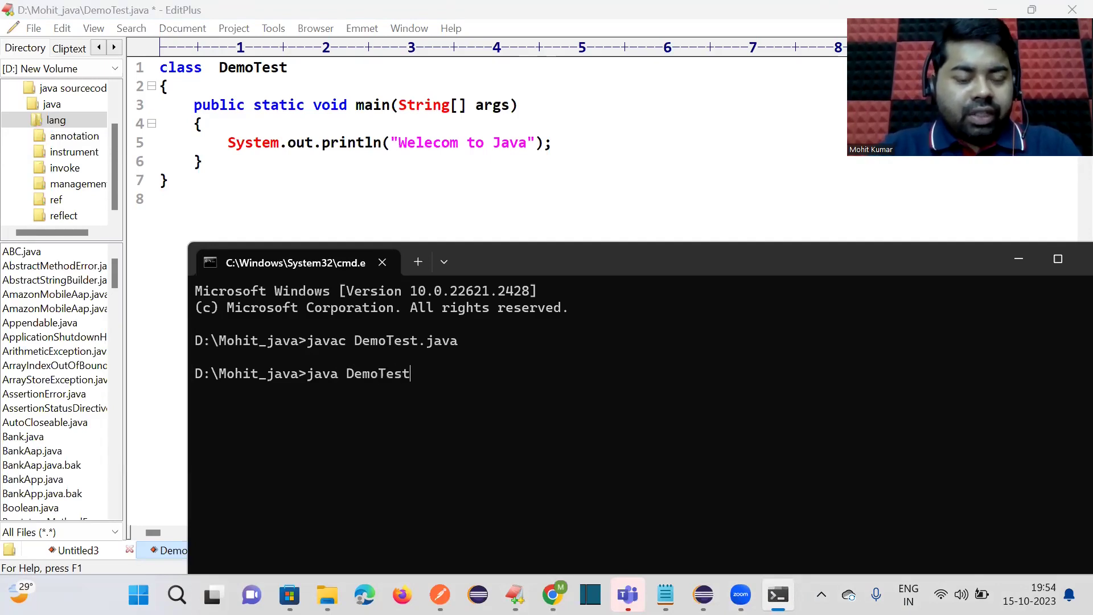
{"action": "key", "text": "Return"}
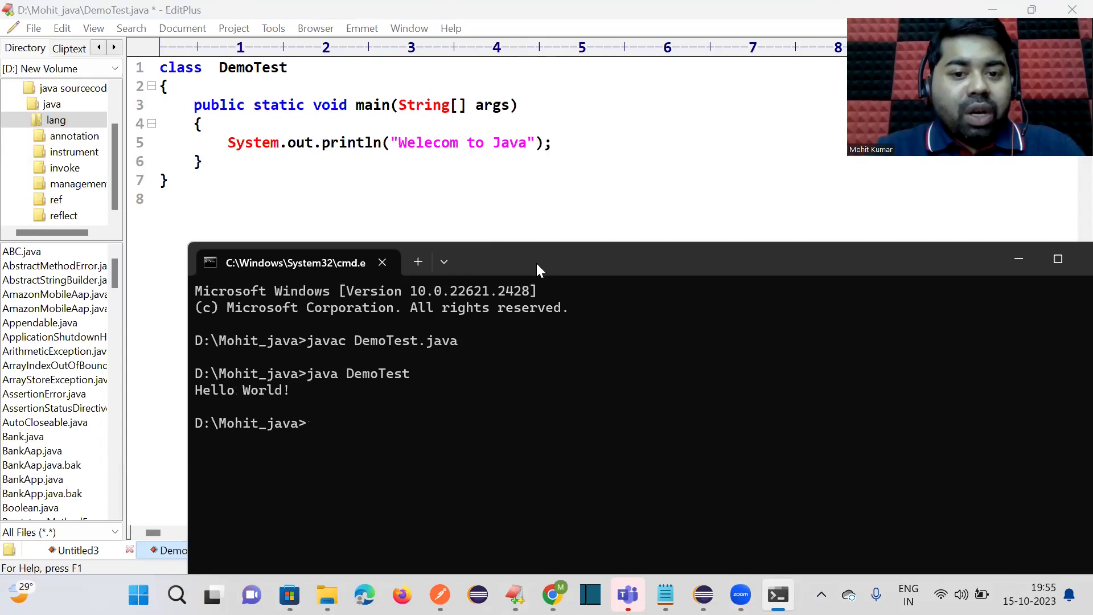
- Recompile with javac DemoTest.java from the command history and run java DemoTest again
{"action": "left_click_drag", "start_coordinate": [525, 262], "coordinate": [477, 213]}
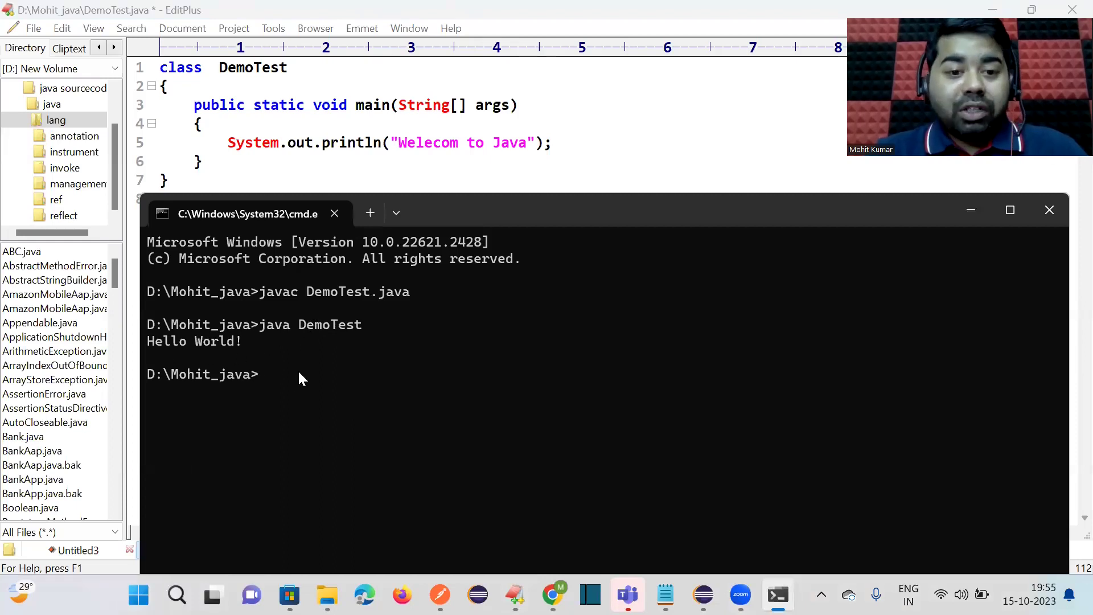
{"action": "key", "text": "Up"}
{"action": "key", "text": "Up"}
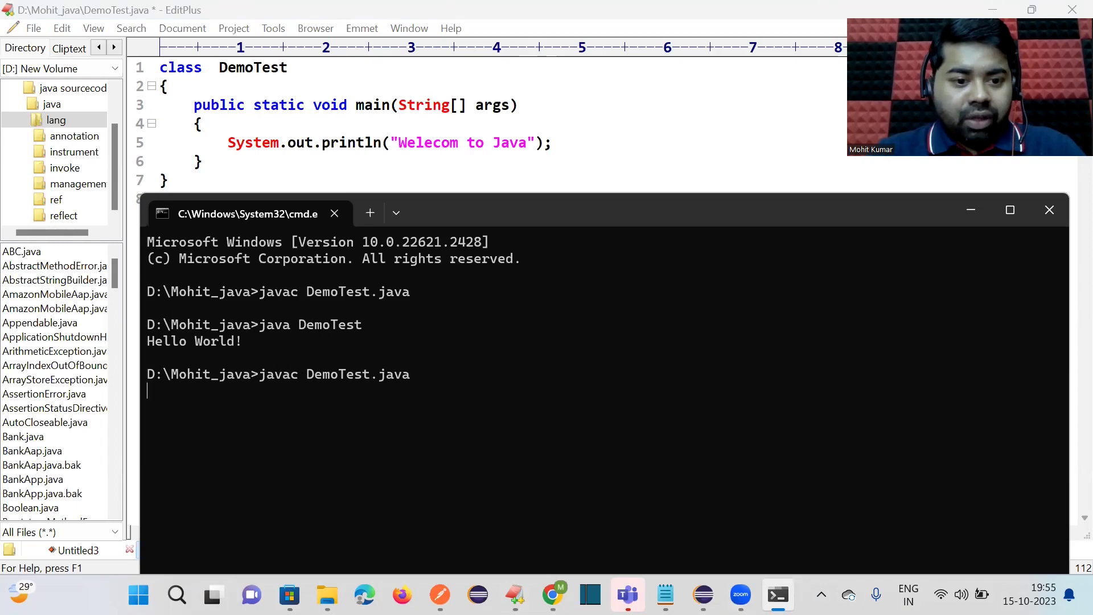
{"action": "key", "text": "Up"}
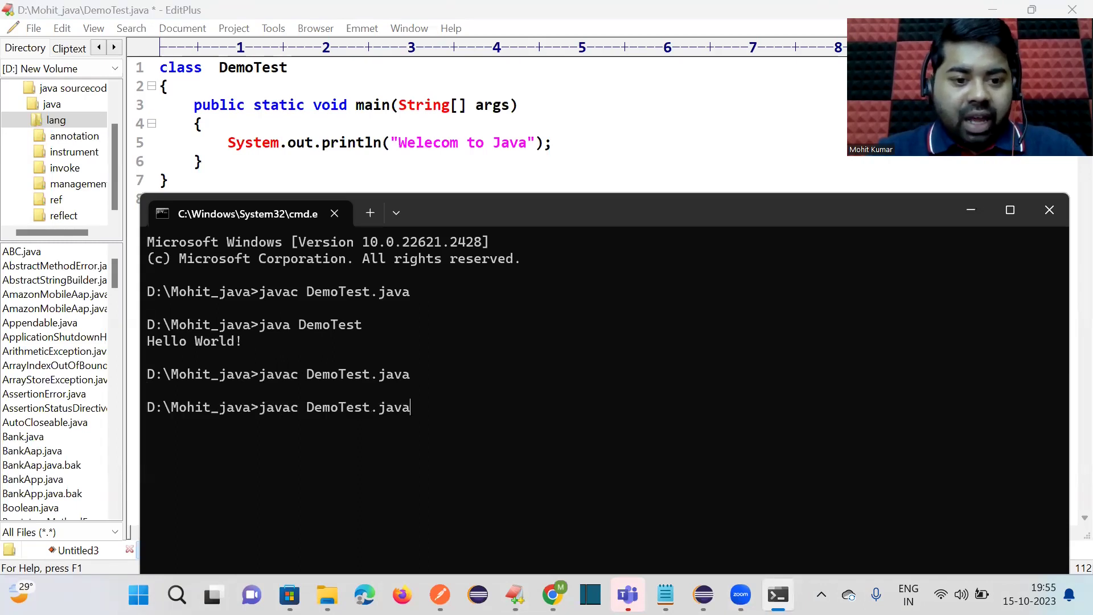
{"action": "key", "text": "Up"}
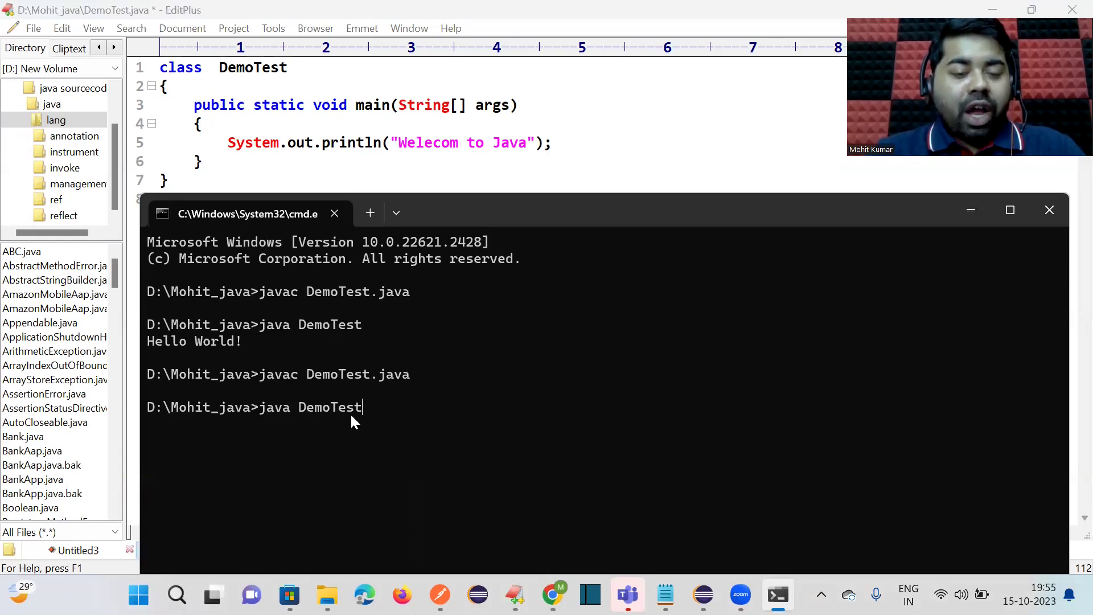
{"action": "key", "text": "Return"}
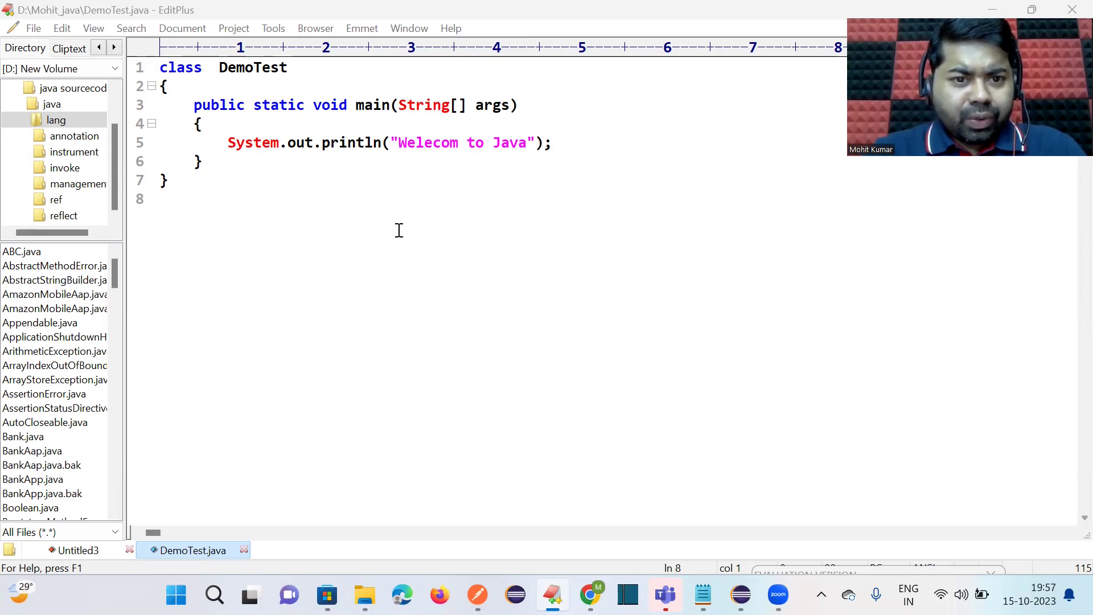
{"action": "mouse_move", "coordinate": [399, 142]}
{"action": "left_mouse_down"}
{"action": "mouse_move", "coordinate": [525, 153]}
{"action": "mouse_move", "coordinate": [526, 142]}
{"action": "mouse_move", "coordinate": [401, 141]}
{"action": "left_mouse_up"}
{"action": "left_click", "coordinate": [568, 164]}
{"action": "left_click", "coordinate": [421, 239]}
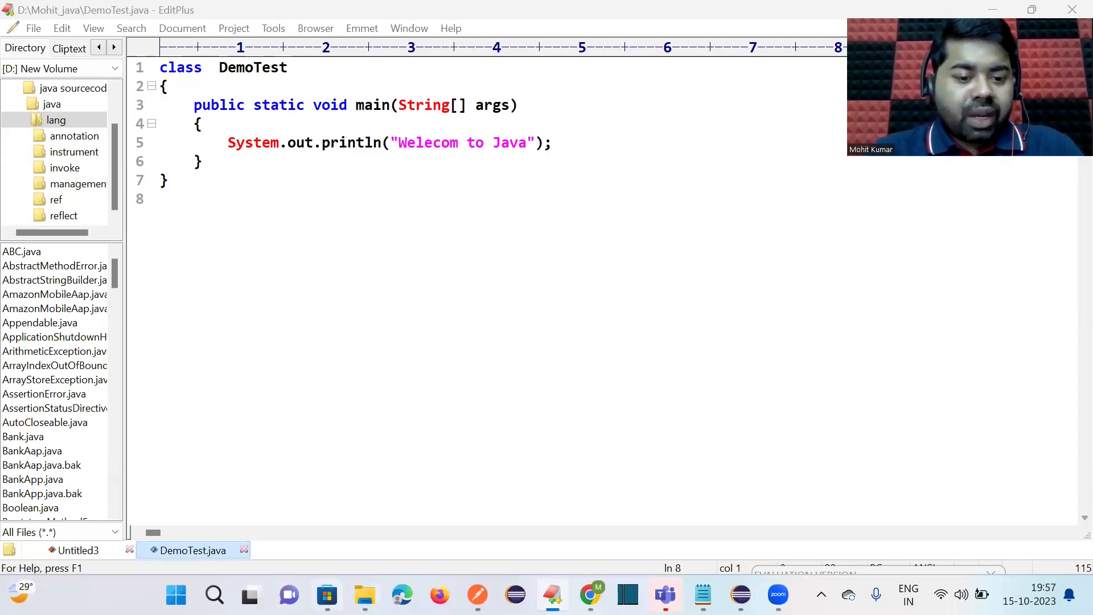
- Switch to File Explorer, launch cmd from the Mohit_java folder's path, and compile with javac DemoTest.java
{"action": "left_click", "coordinate": [365, 595]}
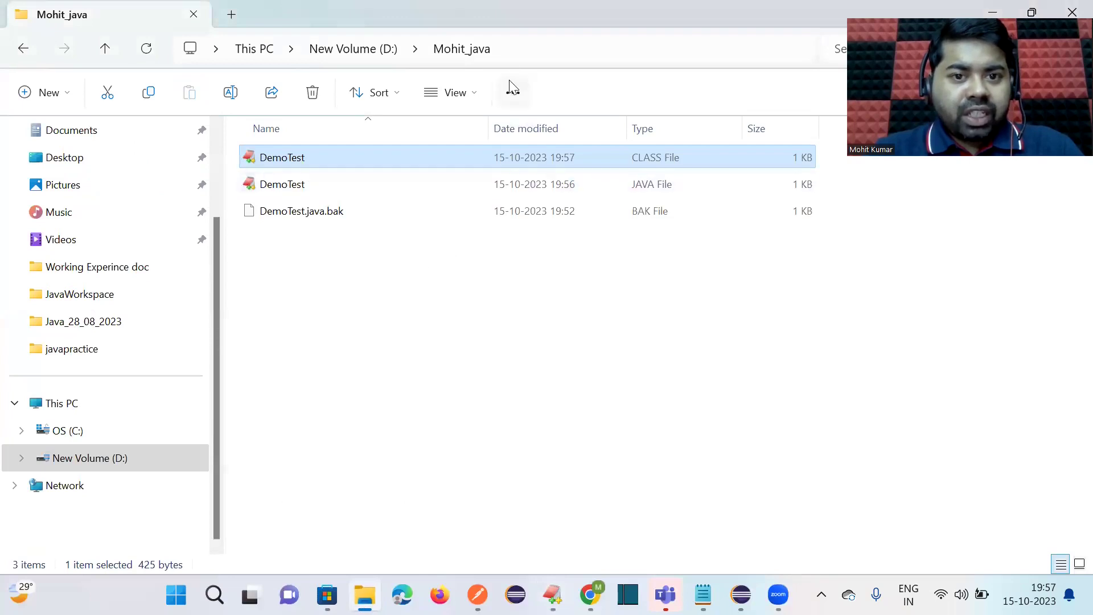
{"action": "left_click", "coordinate": [526, 49]}
{"action": "type", "text": "cmd"}
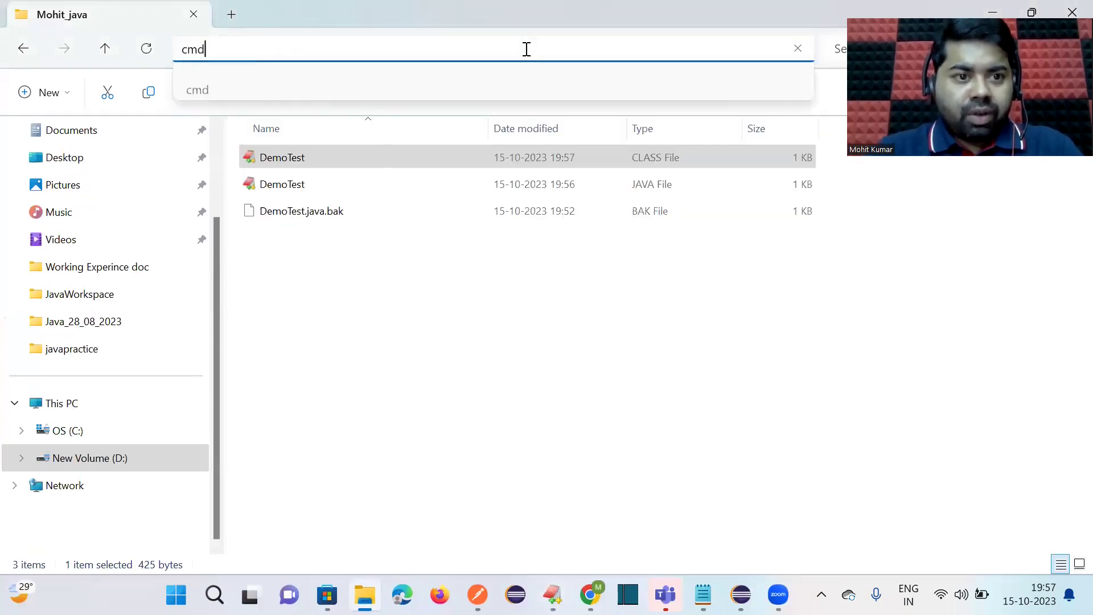
{"action": "key", "text": "Return"}
{"action": "type", "text": "javac DemoTest.java"}
{"action": "key", "text": "Return"}
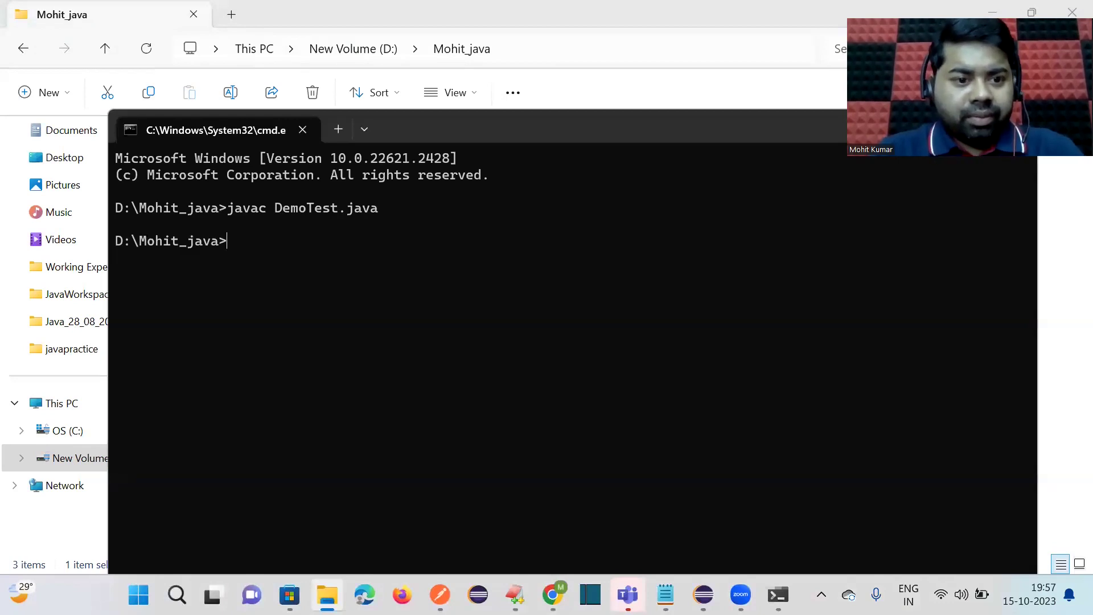
- Execute the freshly compiled program with the command java DemoTest
{"action": "type", "text": "java "}
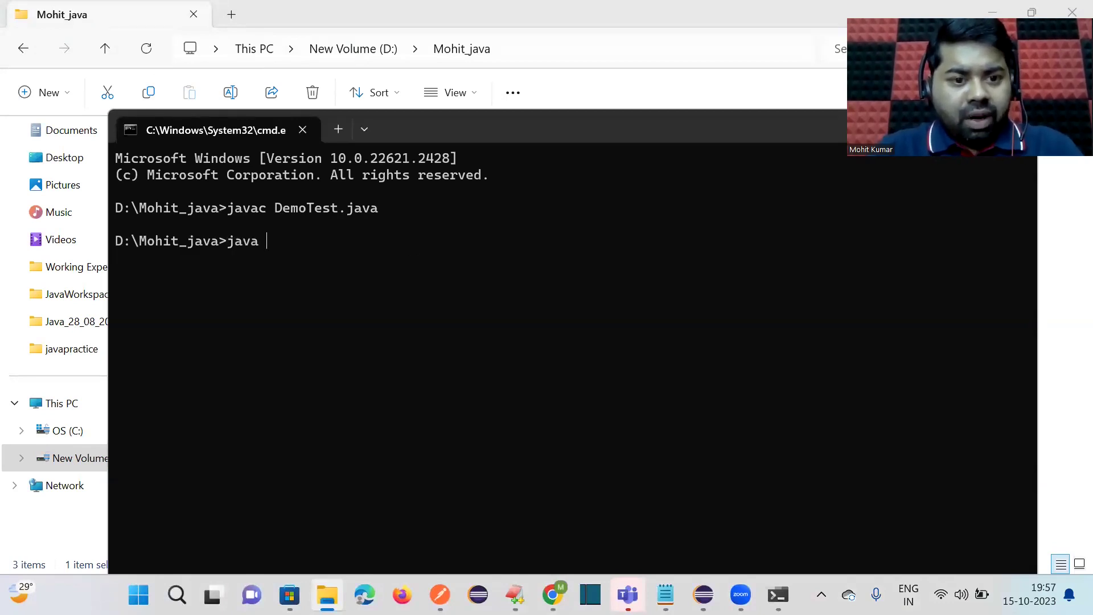
{"action": "type", "text": "DemoTest"}
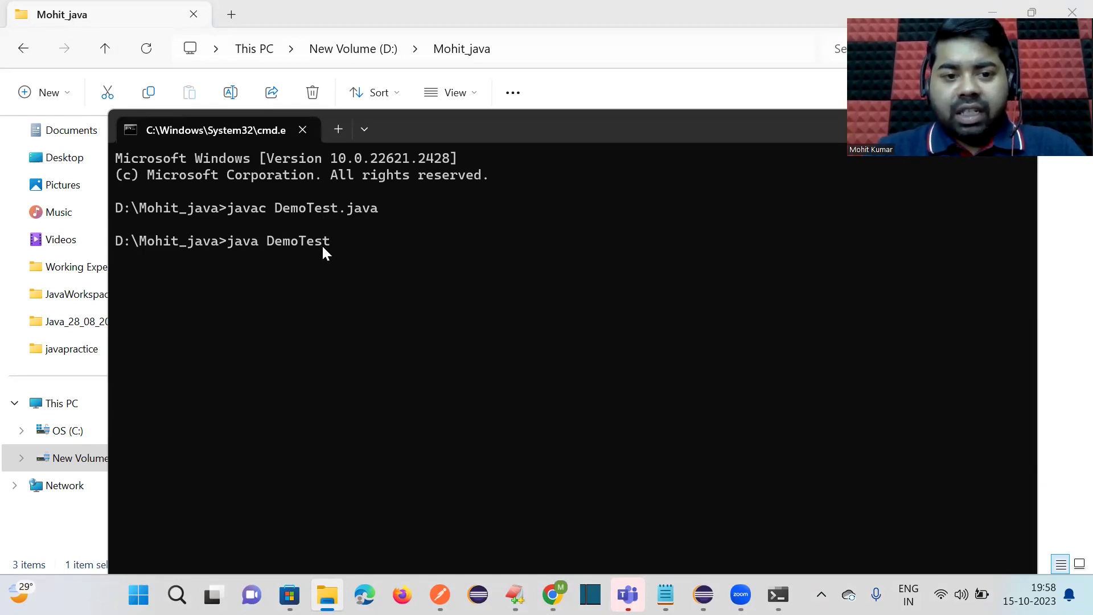
{"action": "key", "text": "Return"}
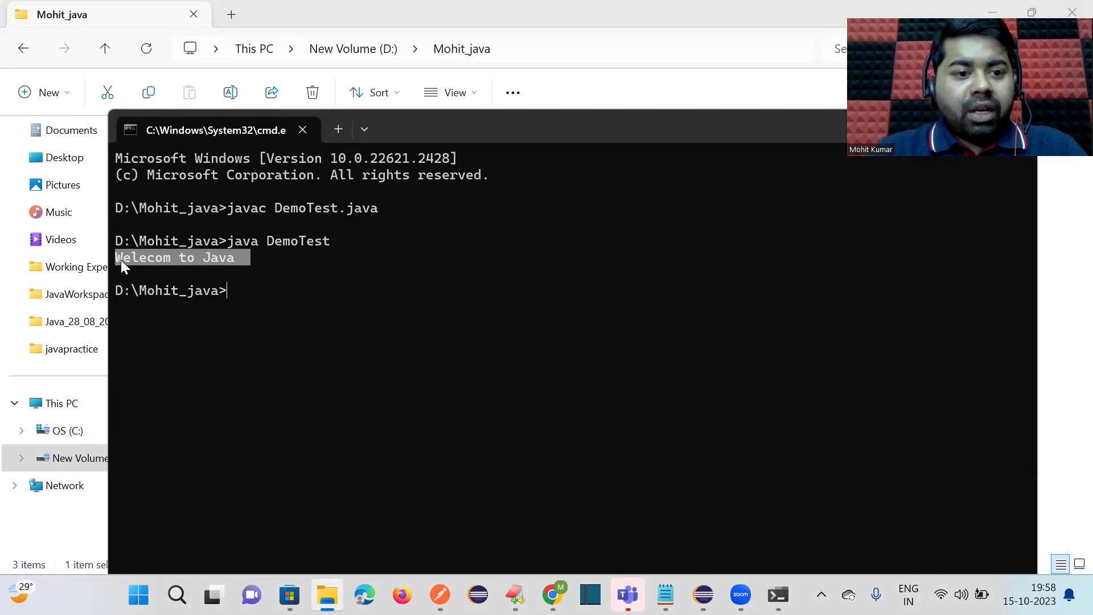
{"action": "left_click", "coordinate": [319, 279]}
{"action": "key", "text": "Return"}
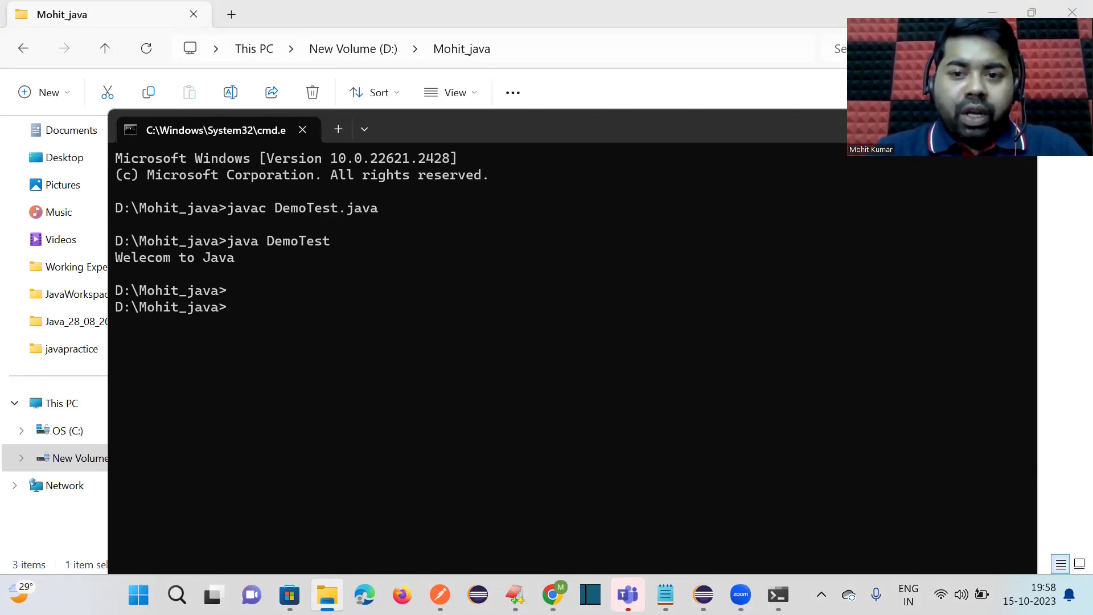
- Reposition the Command Prompt window over File Explorer while reviewing the commands, and close it
{"action": "left_click_drag", "start_coordinate": [598, 131], "coordinate": [351, 150]}
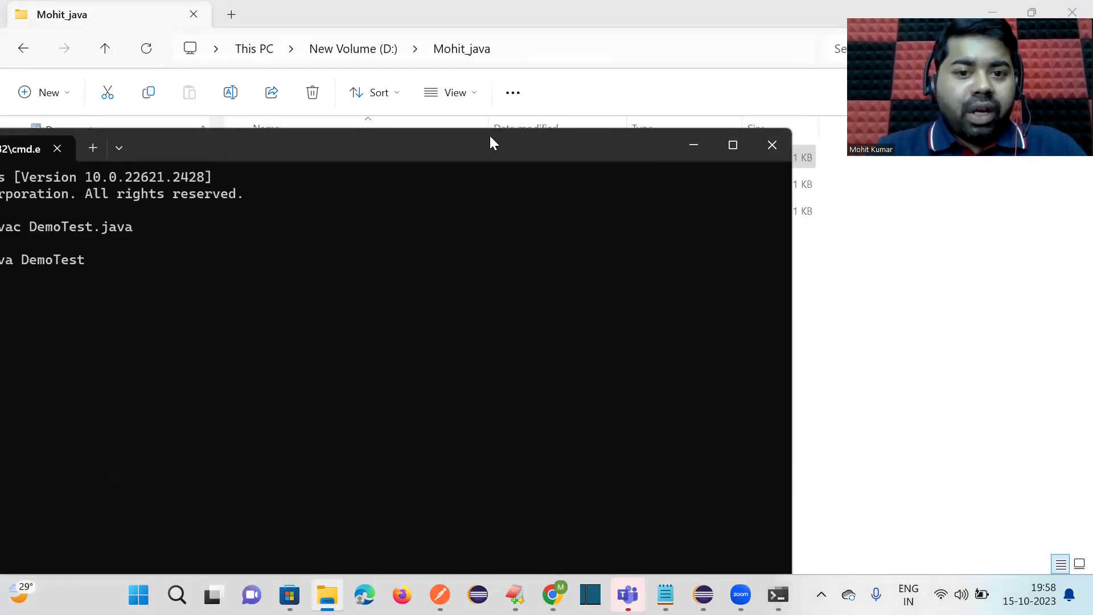
{"action": "left_click_drag", "start_coordinate": [492, 147], "coordinate": [697, 135]}
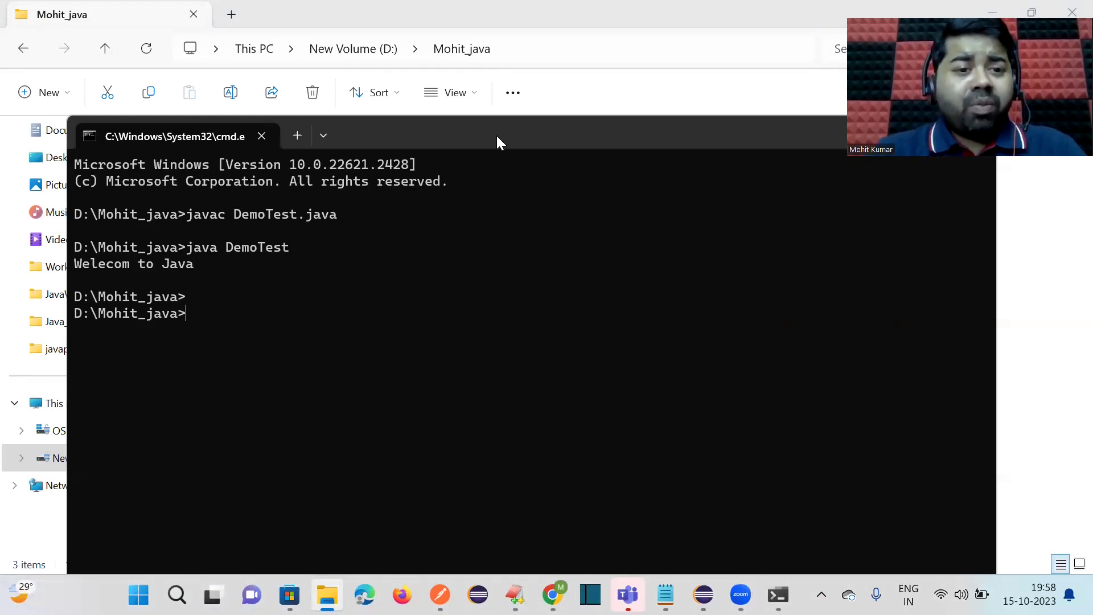
{"action": "left_click_drag", "start_coordinate": [497, 137], "coordinate": [444, 106]}
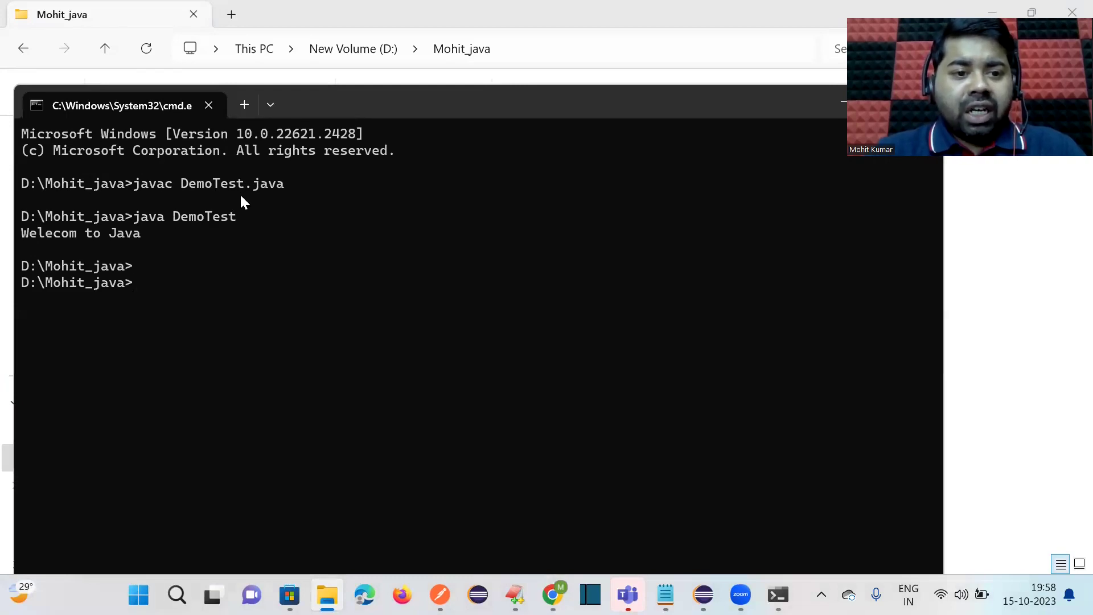
{"action": "key", "text": "Return"}
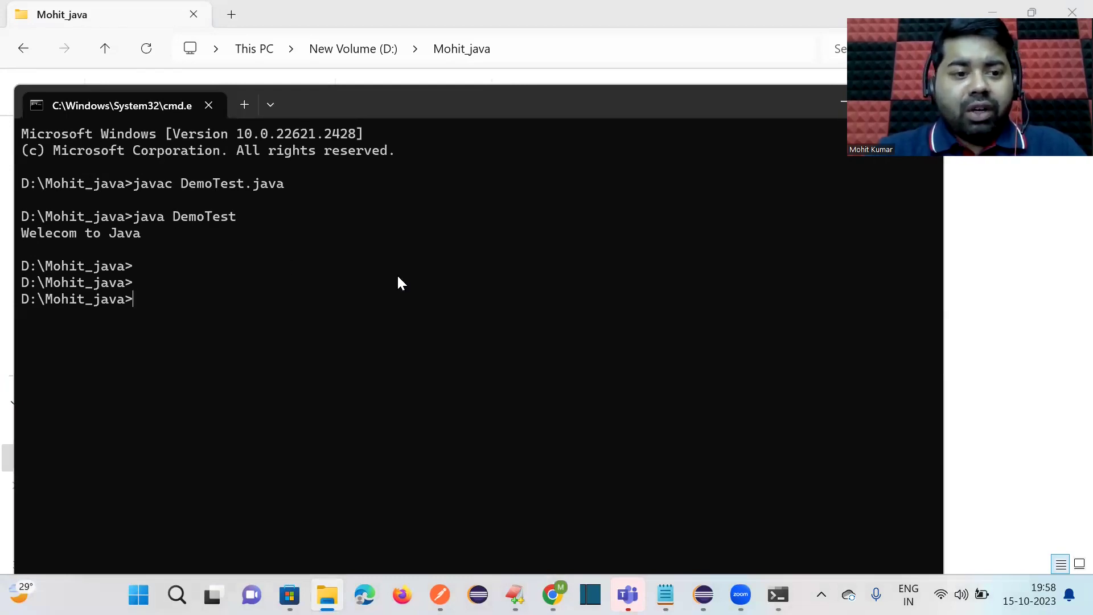
{"action": "left_click_drag", "start_coordinate": [671, 98], "coordinate": [560, 98]}
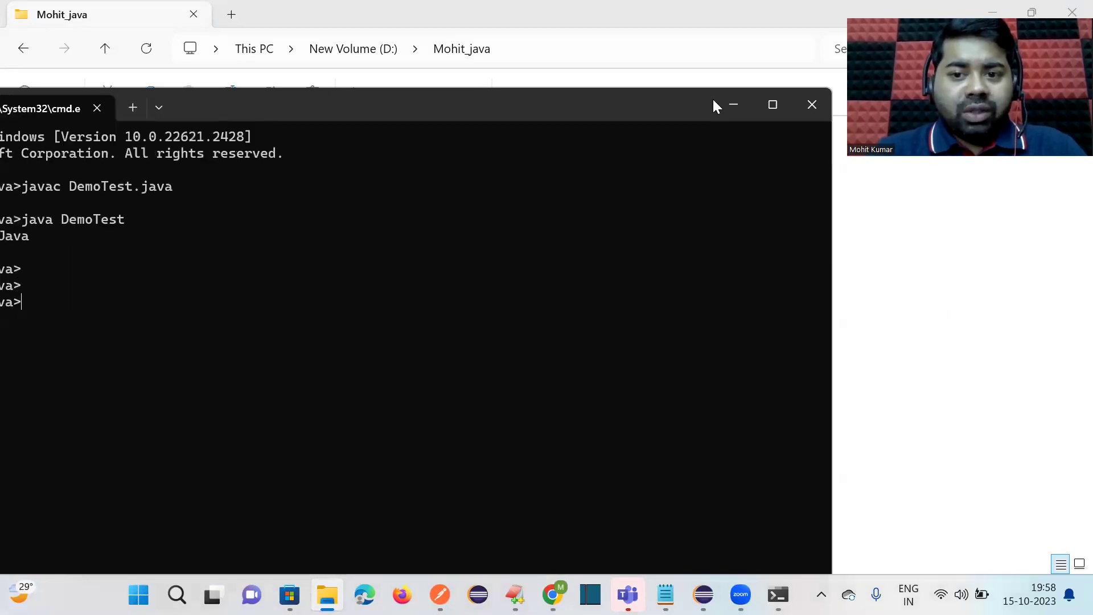
{"action": "left_click", "coordinate": [809, 104]}
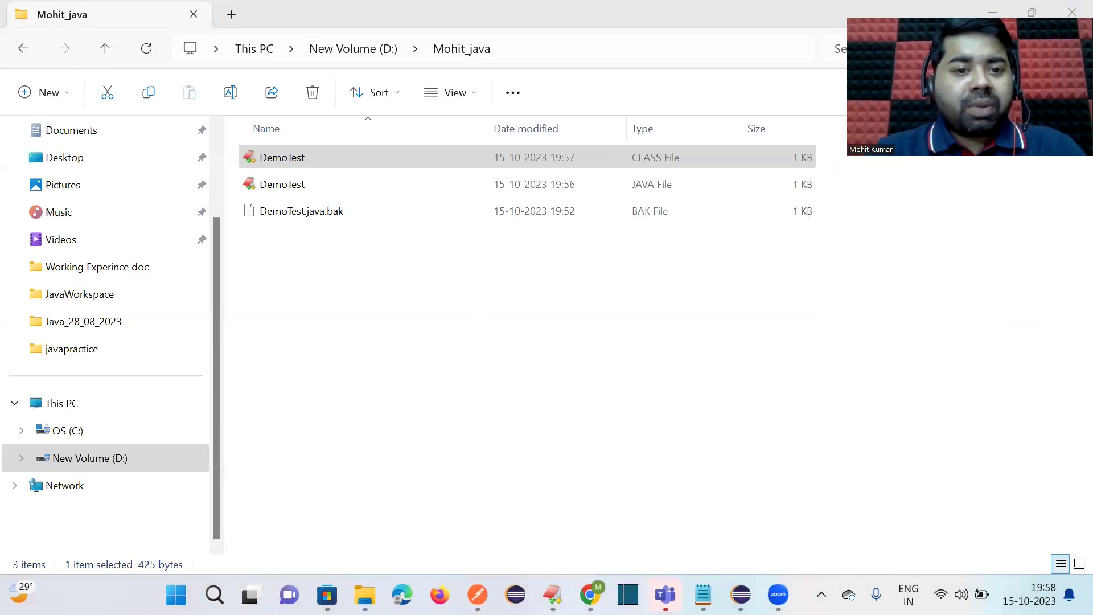
- Switch to EditPlus and open the user tools preferences
{"action": "key", "text": "alt+Tab"}
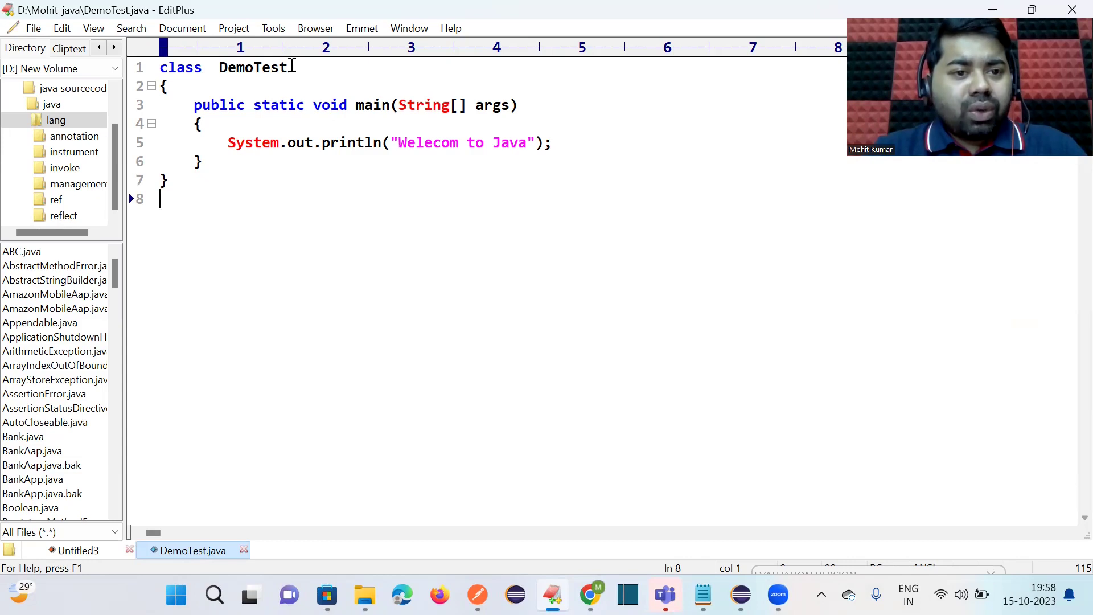
{"action": "left_click", "coordinate": [273, 28]}
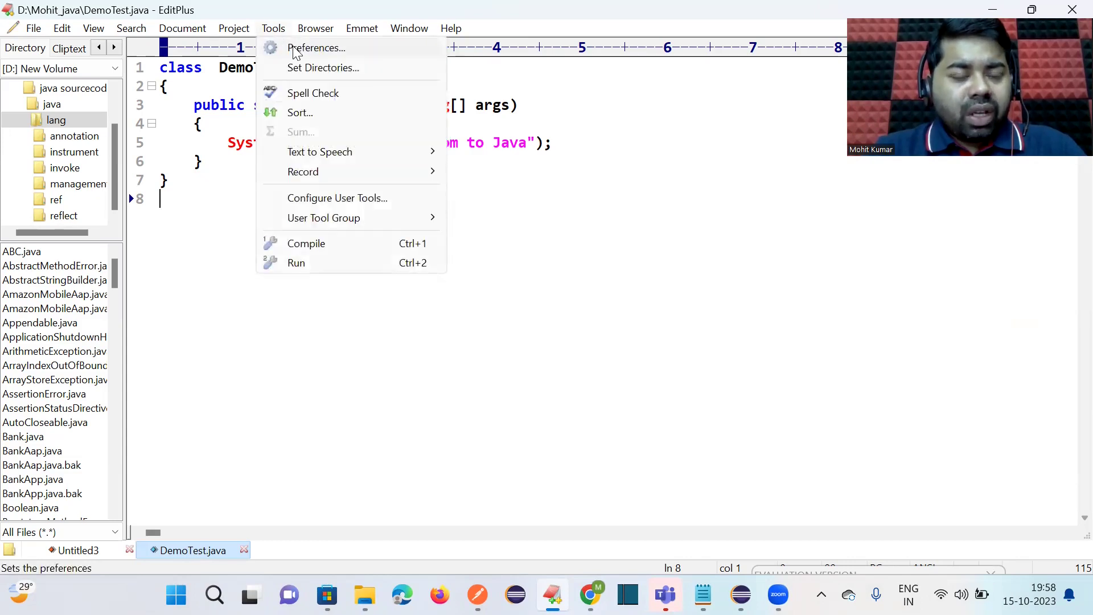
{"action": "left_click", "coordinate": [276, 30]}
{"action": "left_click", "coordinate": [275, 29]}
{"action": "left_click", "coordinate": [296, 49]}
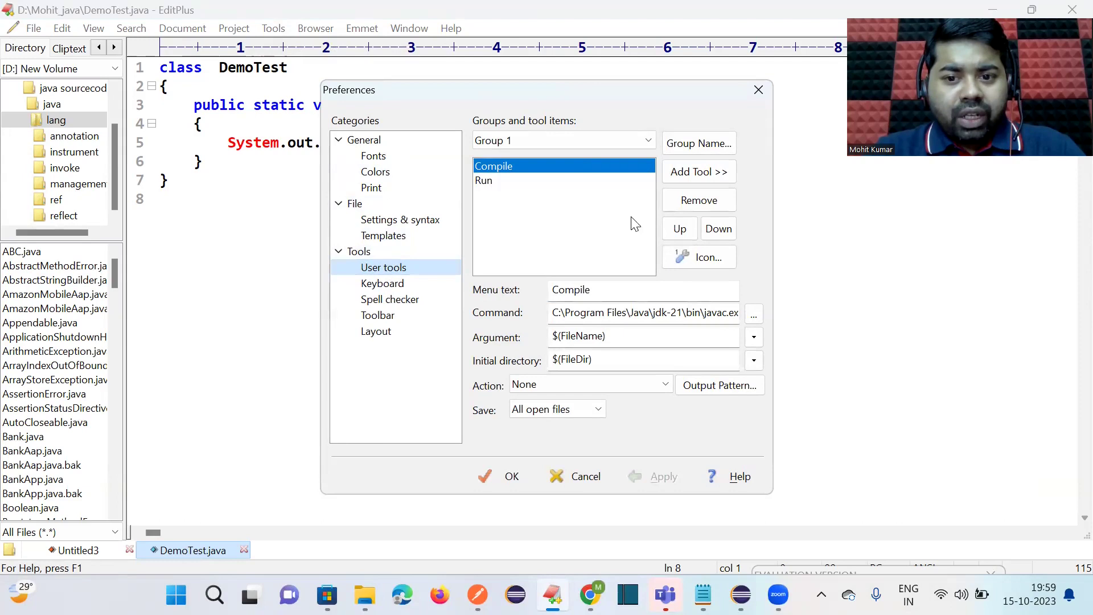
{"action": "left_click", "coordinate": [700, 204]}
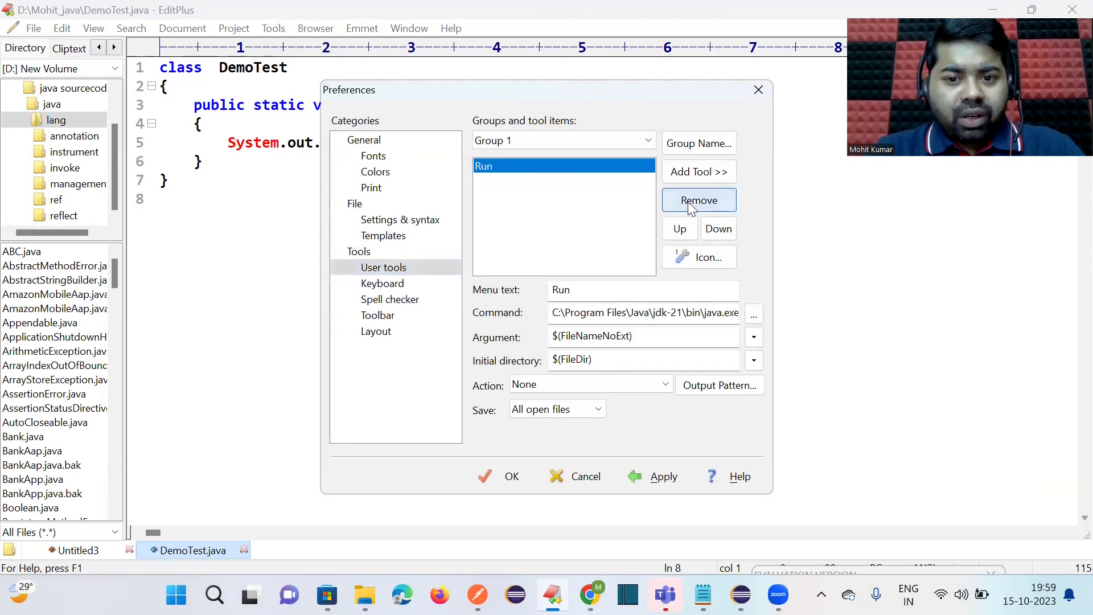
{"action": "left_click", "coordinate": [691, 207]}
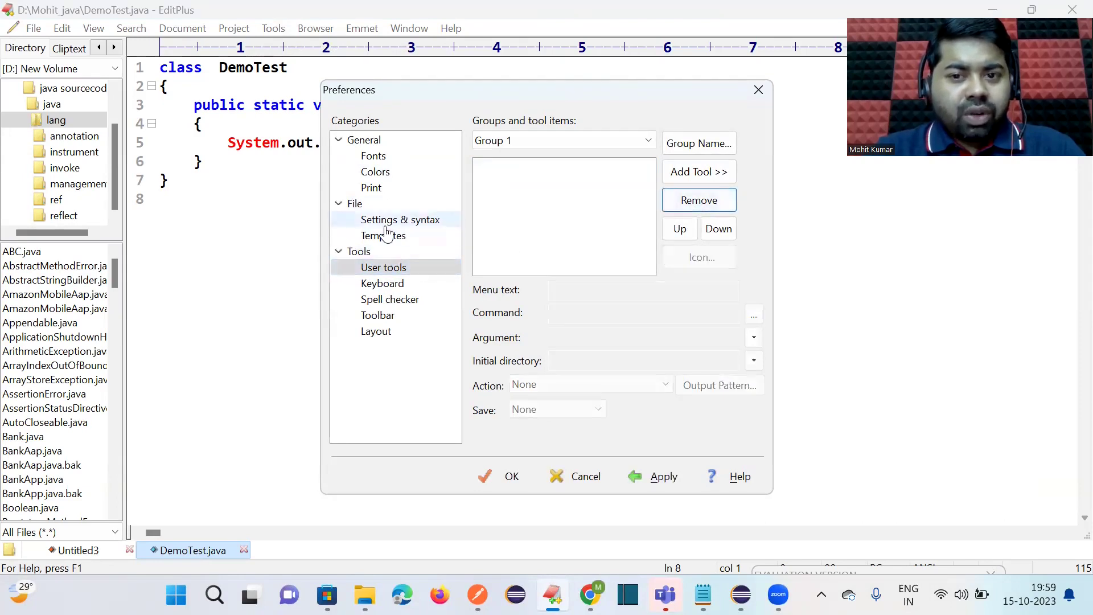
{"action": "left_click", "coordinate": [764, 94]}
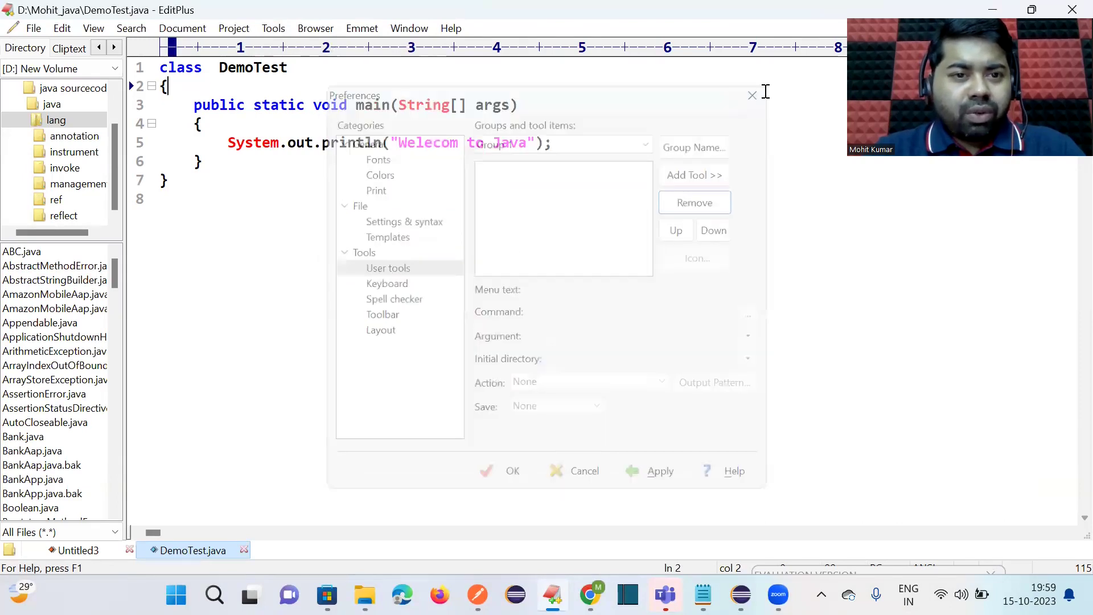
- Remove the existing Compile and Run user tools from Group 1 in the preferences and apply the change
{"action": "left_click", "coordinate": [272, 30]}
{"action": "left_click", "coordinate": [289, 49]}
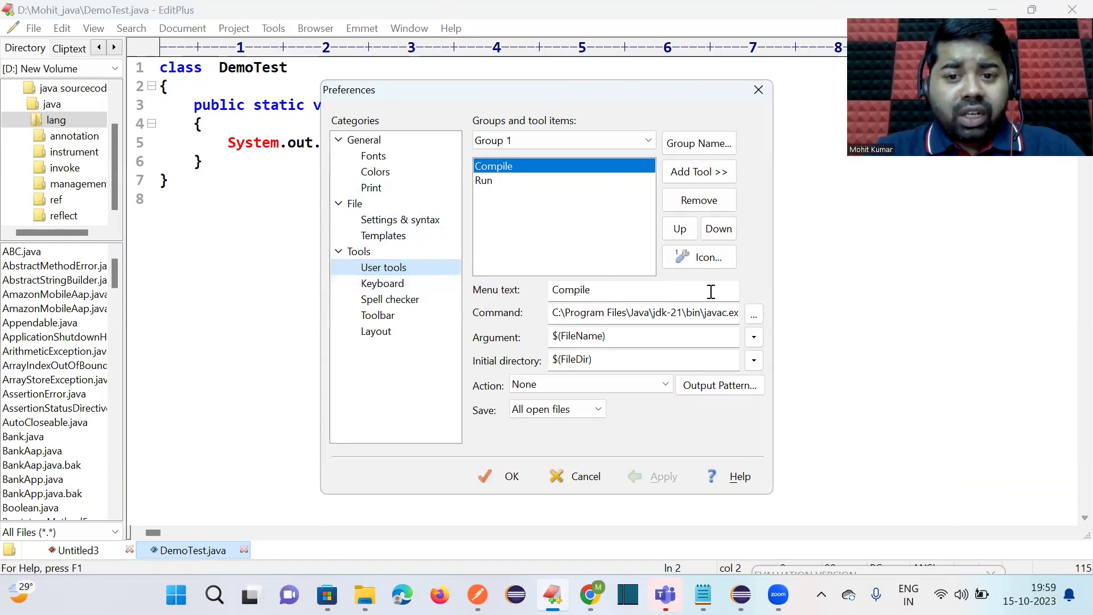
{"action": "left_click", "coordinate": [706, 206]}
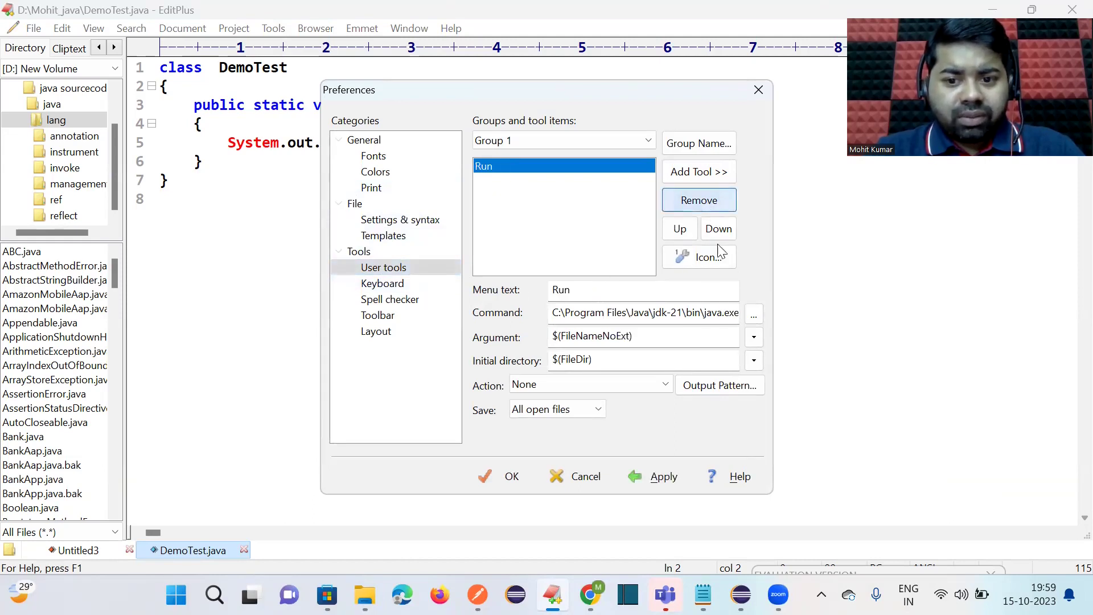
{"action": "left_click", "coordinate": [700, 201]}
{"action": "left_click", "coordinate": [662, 481]}
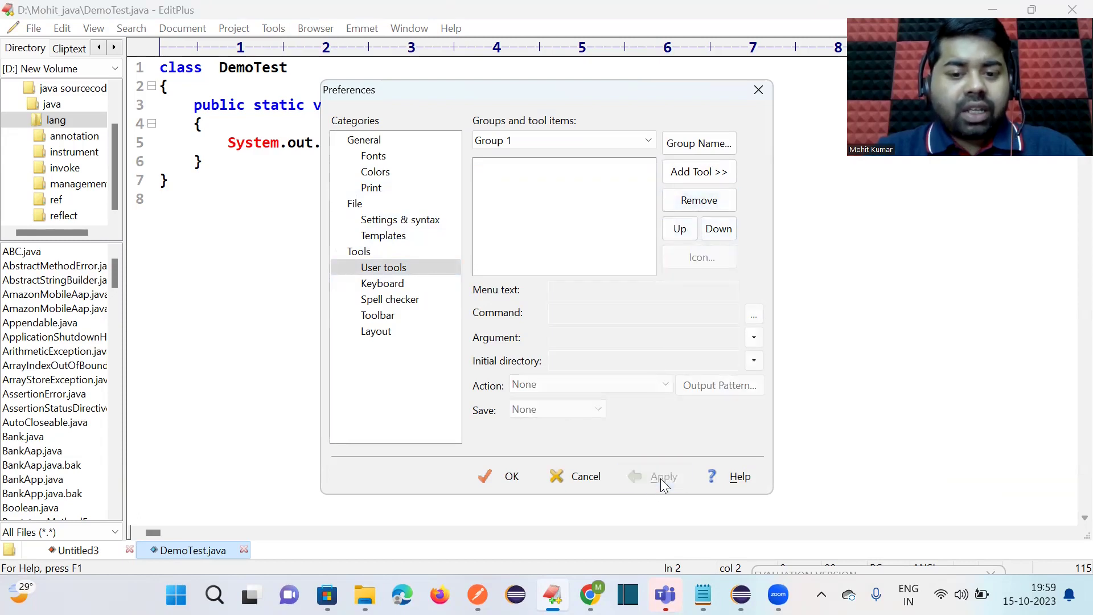
{"action": "left_click", "coordinate": [500, 478]}
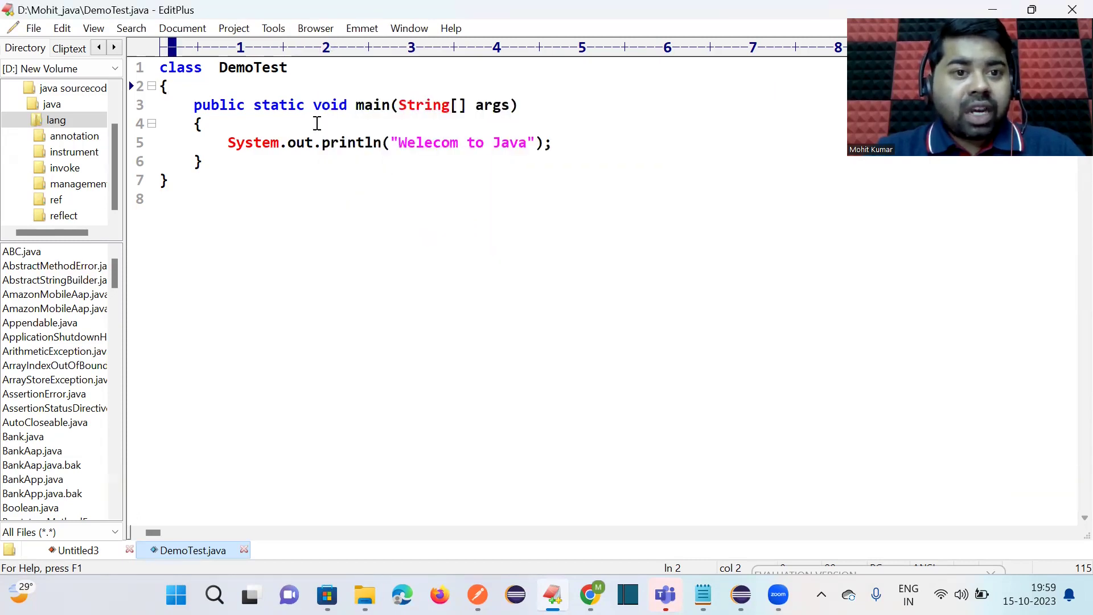
- Reopen the user tools preferences and keep Group 1 as the tool group's name
{"action": "left_click", "coordinate": [273, 28]}
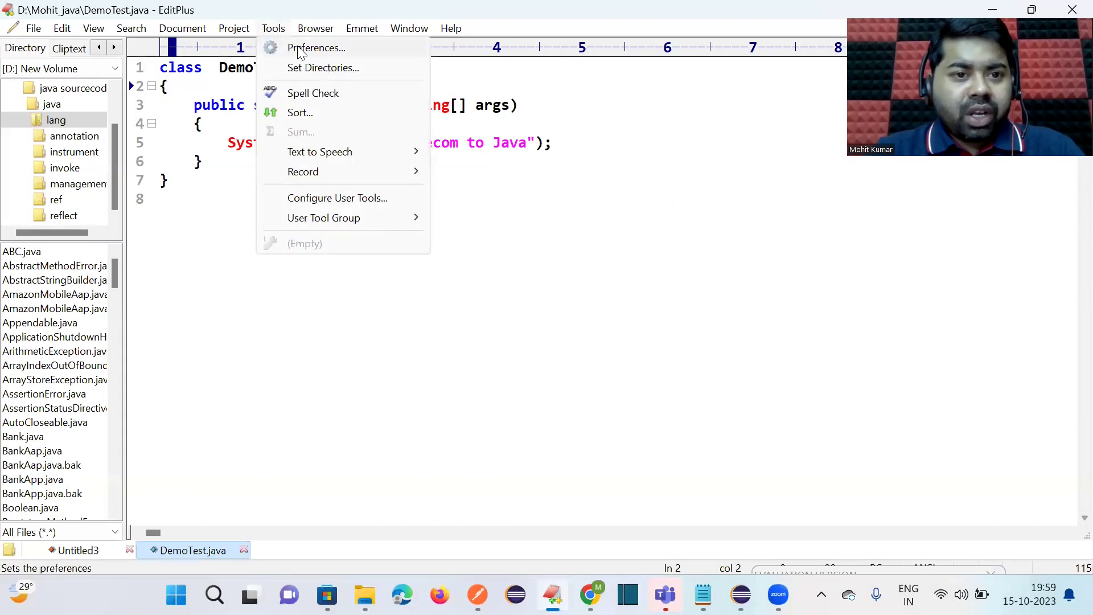
{"action": "left_click", "coordinate": [296, 46]}
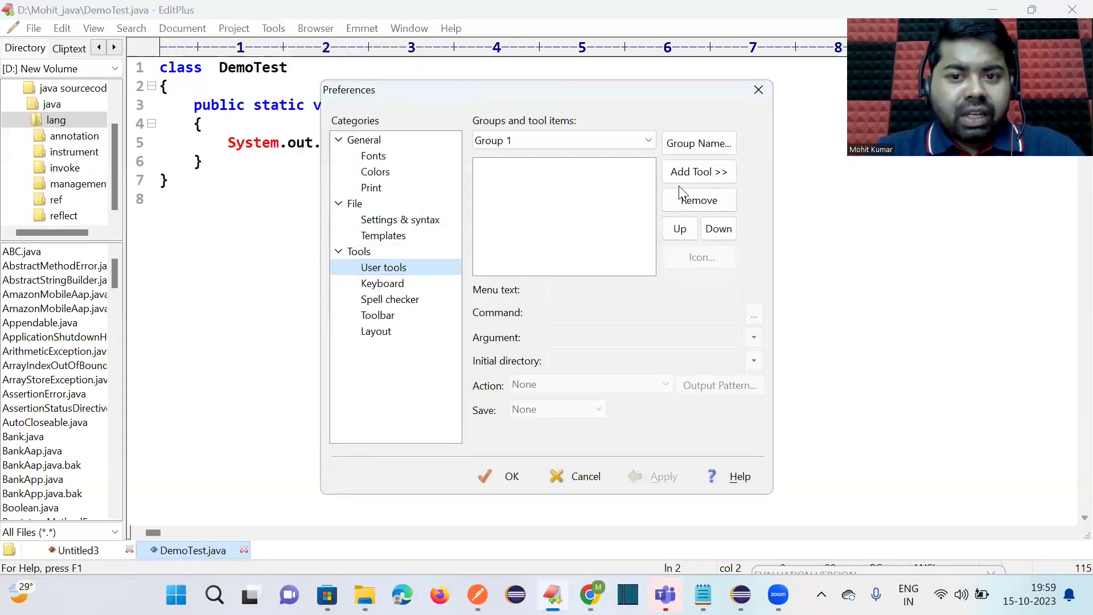
{"action": "left_click", "coordinate": [702, 144]}
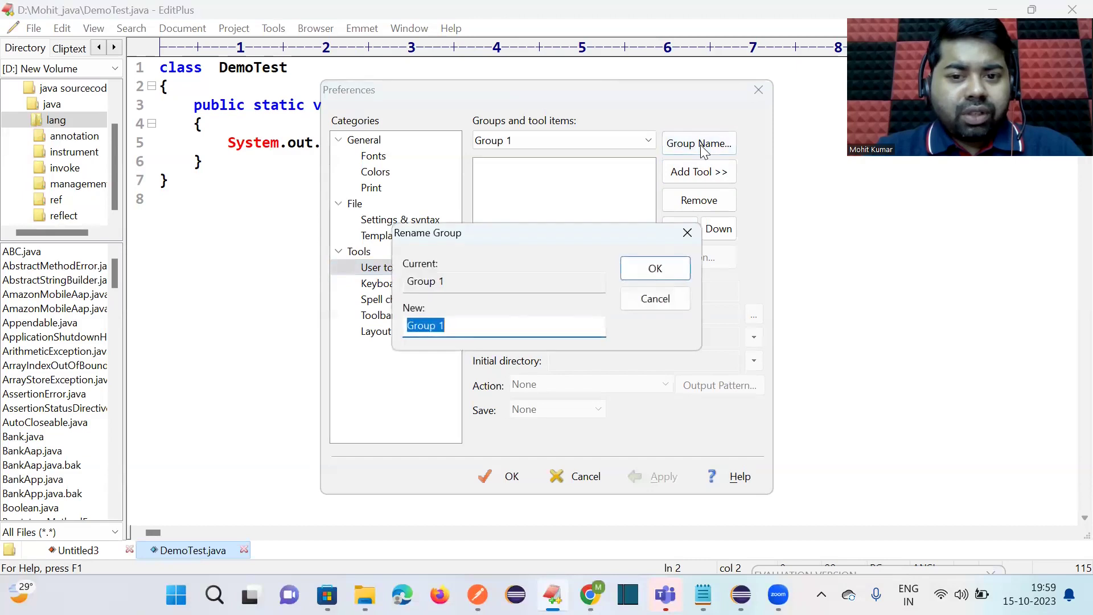
{"action": "left_click", "coordinate": [656, 270]}
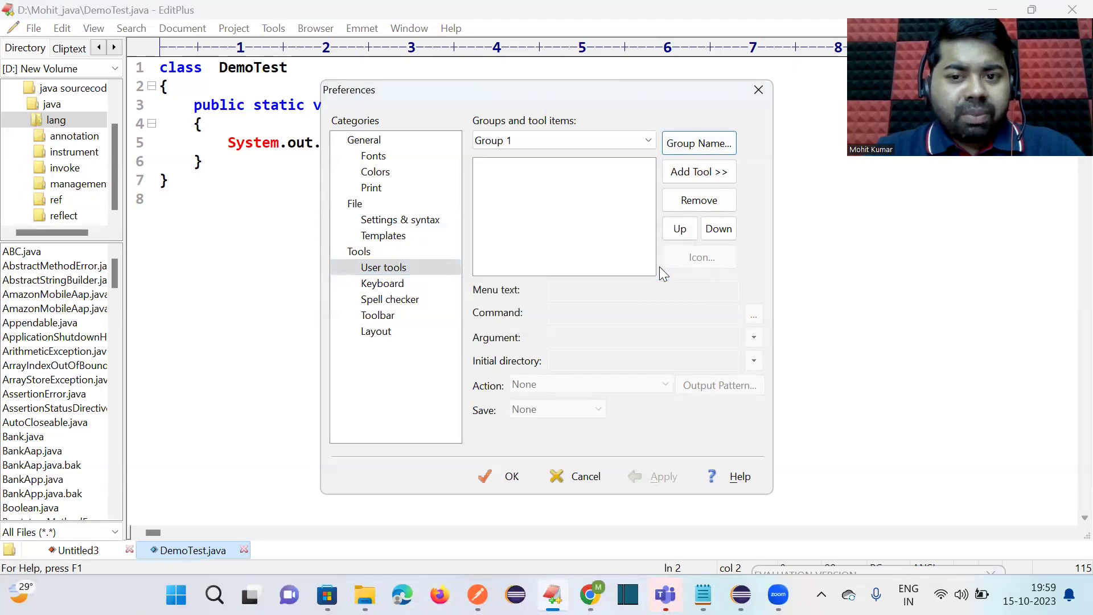
- Add a Program tool to Group 1 with the menu text Compile
{"action": "left_click", "coordinate": [699, 173]}
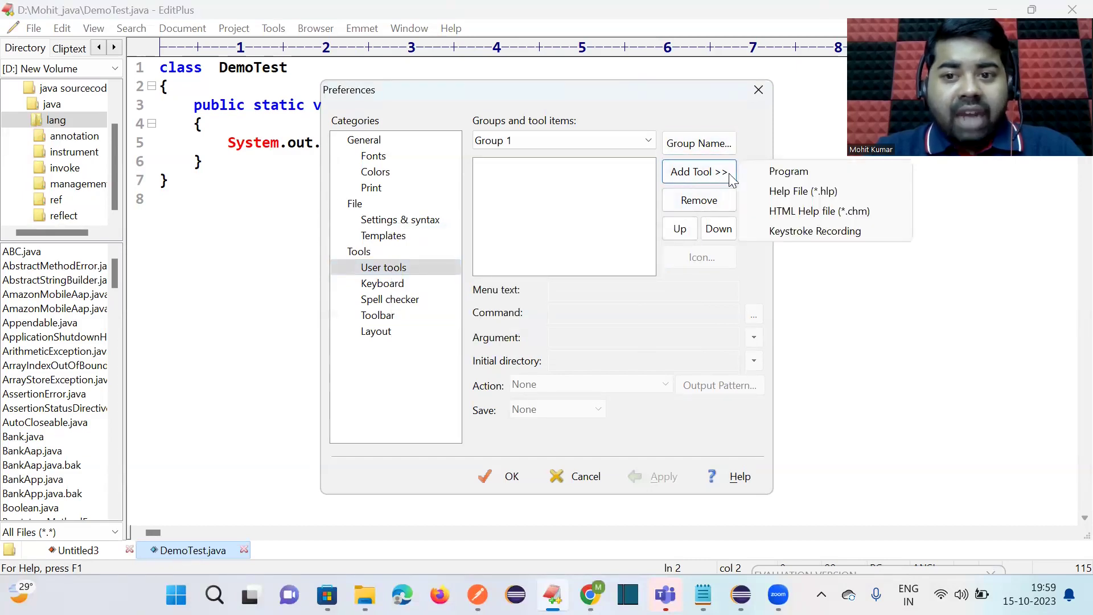
{"action": "left_click", "coordinate": [789, 171]}
{"action": "double_click", "coordinate": [631, 297]}
{"action": "double_click", "coordinate": [632, 288]}
{"action": "left_click", "coordinate": [631, 289]}
{"action": "left_click_drag", "start_coordinate": [632, 288], "coordinate": [550, 289]}
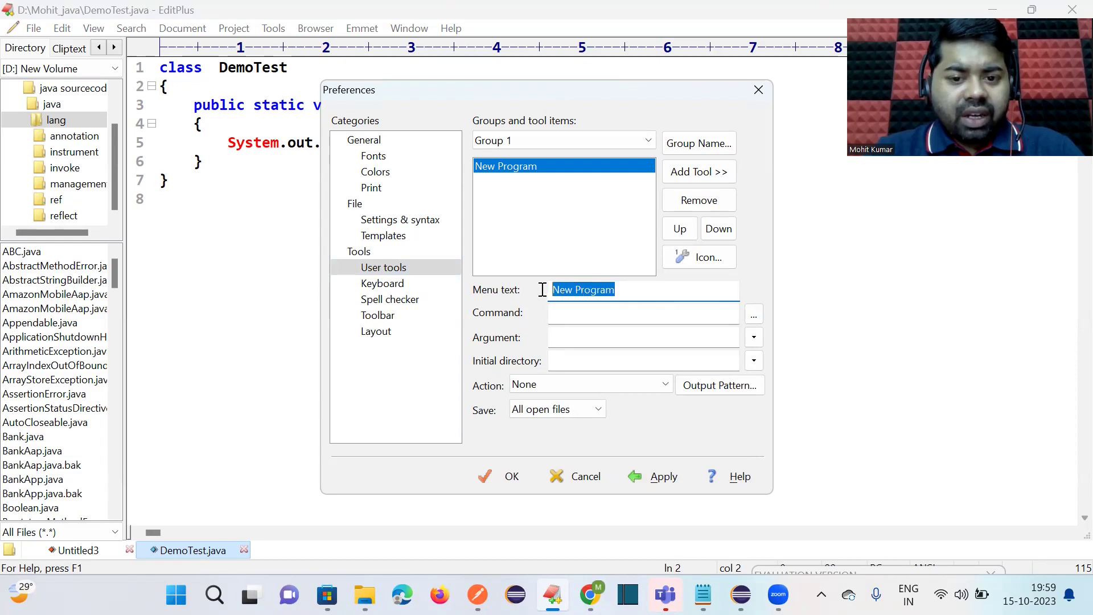
{"action": "type", "text": "Compile"}
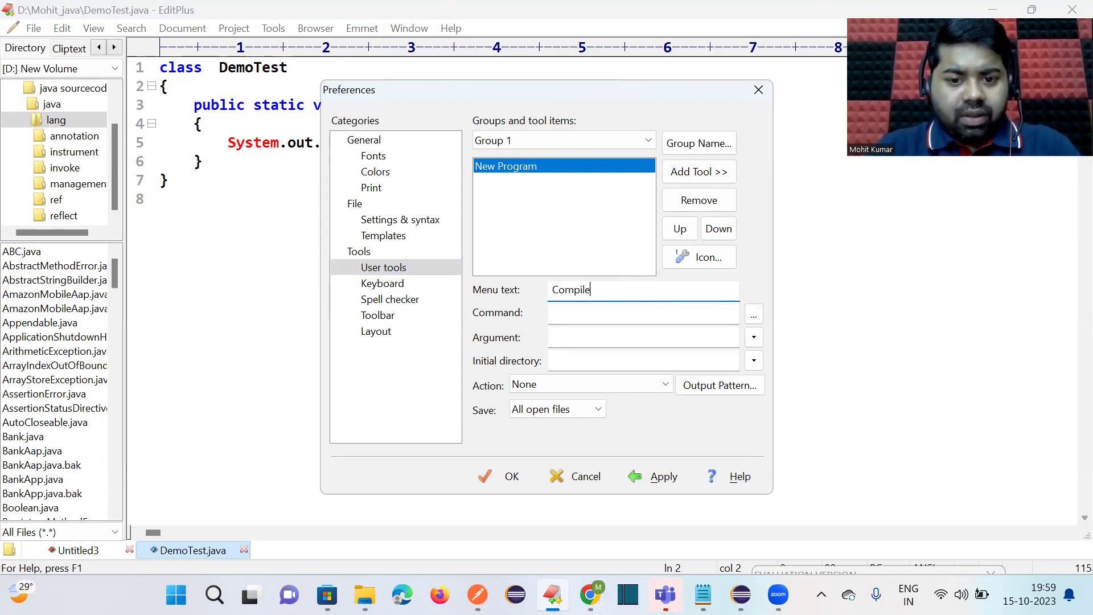
- Set the Compile tool's command to javac from the jdk-21 bin folder
{"action": "left_click", "coordinate": [753, 316]}
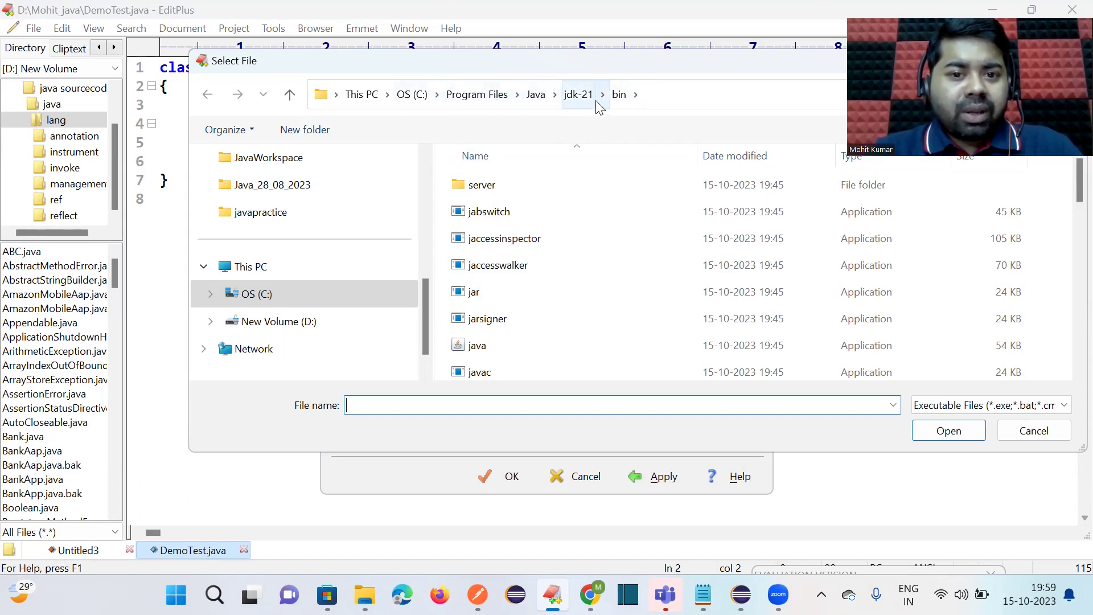
{"action": "left_click", "coordinate": [487, 375]}
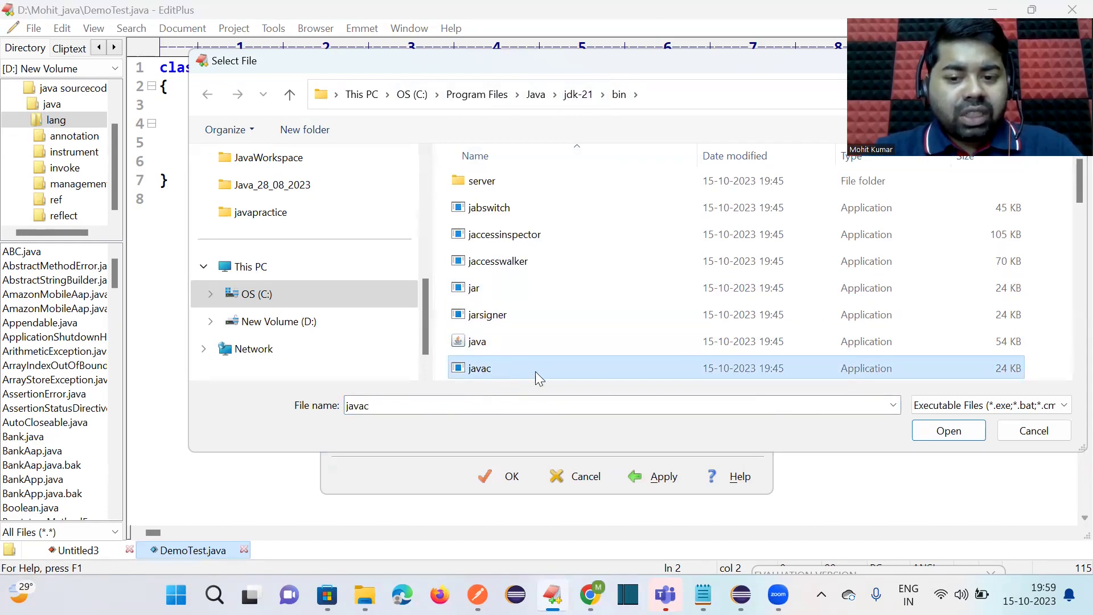
{"action": "left_click", "coordinate": [948, 430]}
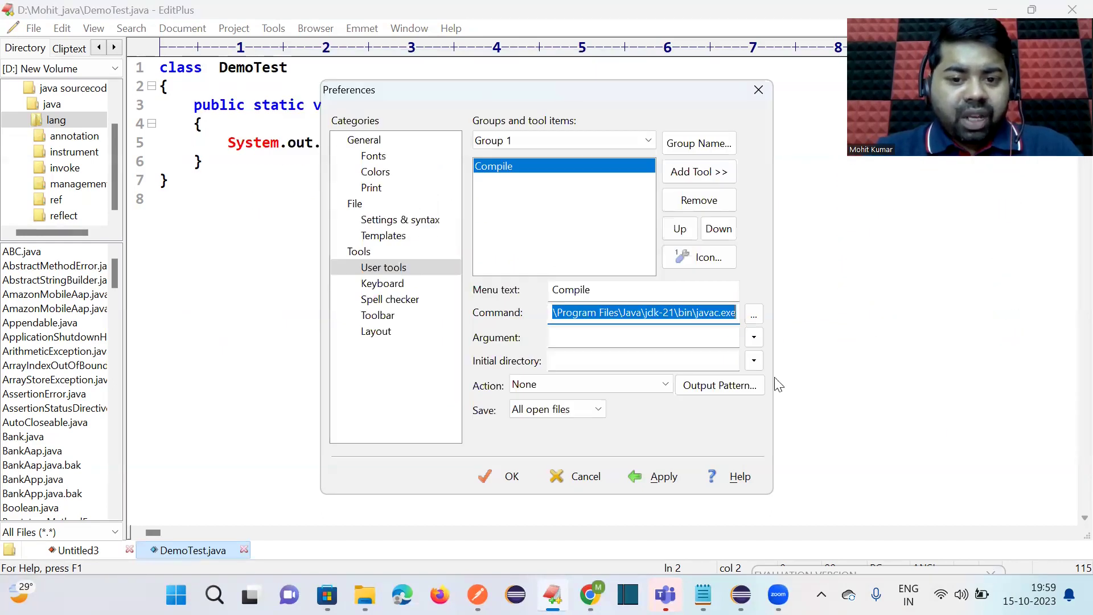
- Set the Compile tool's argument to File Name and its initial directory to File Directory, and apply the settings
{"action": "left_click", "coordinate": [755, 340]}
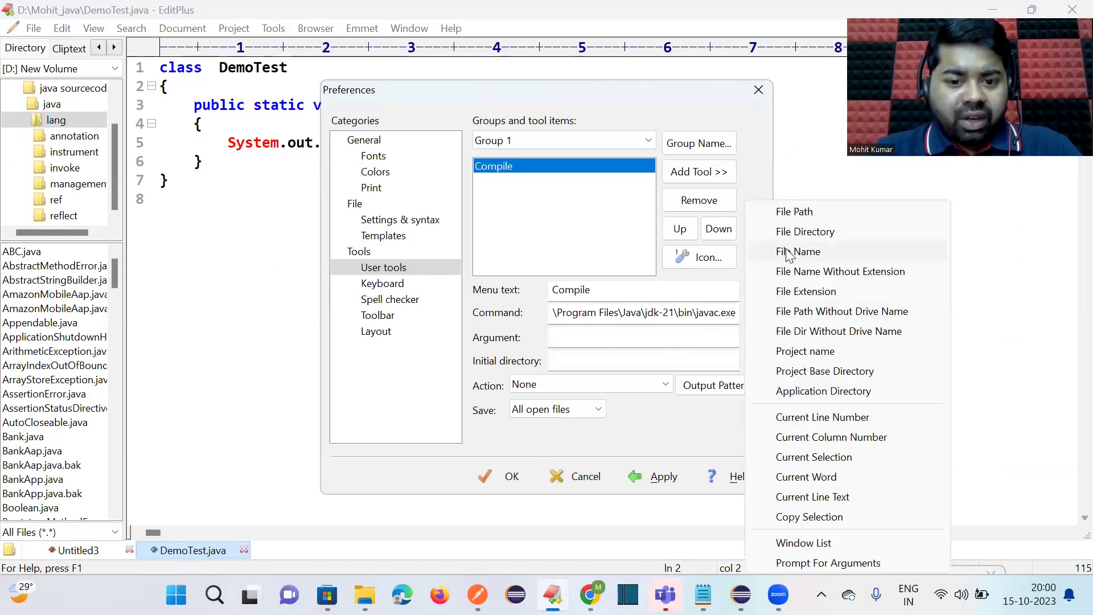
{"action": "left_click", "coordinate": [789, 252]}
{"action": "left_click", "coordinate": [754, 361]}
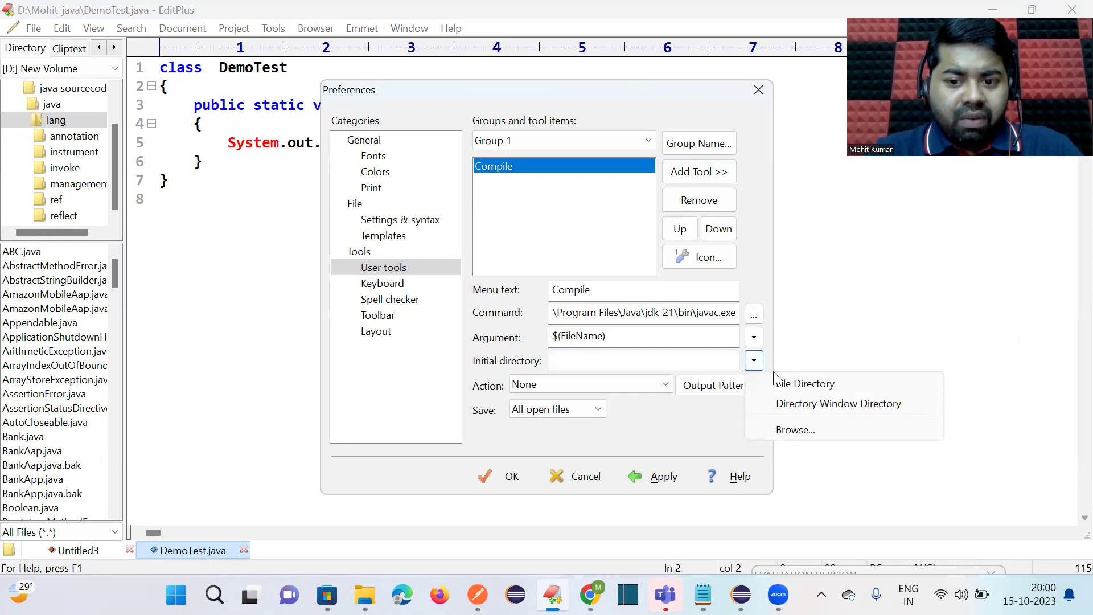
{"action": "left_click", "coordinate": [753, 340]}
{"action": "left_click", "coordinate": [754, 341]}
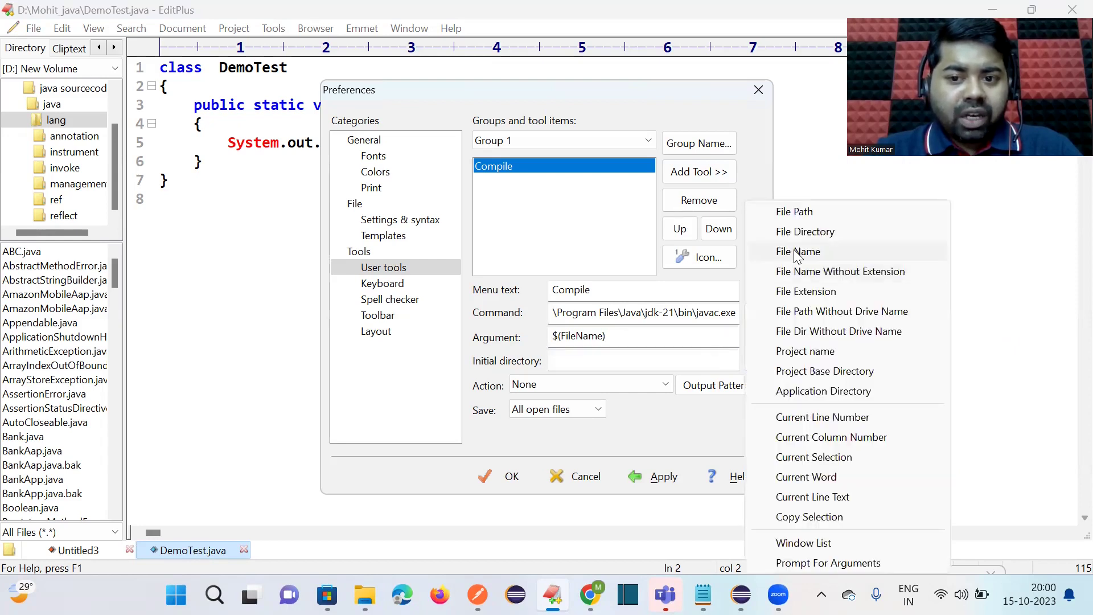
{"action": "left_click", "coordinate": [694, 367]}
{"action": "left_click", "coordinate": [754, 360]}
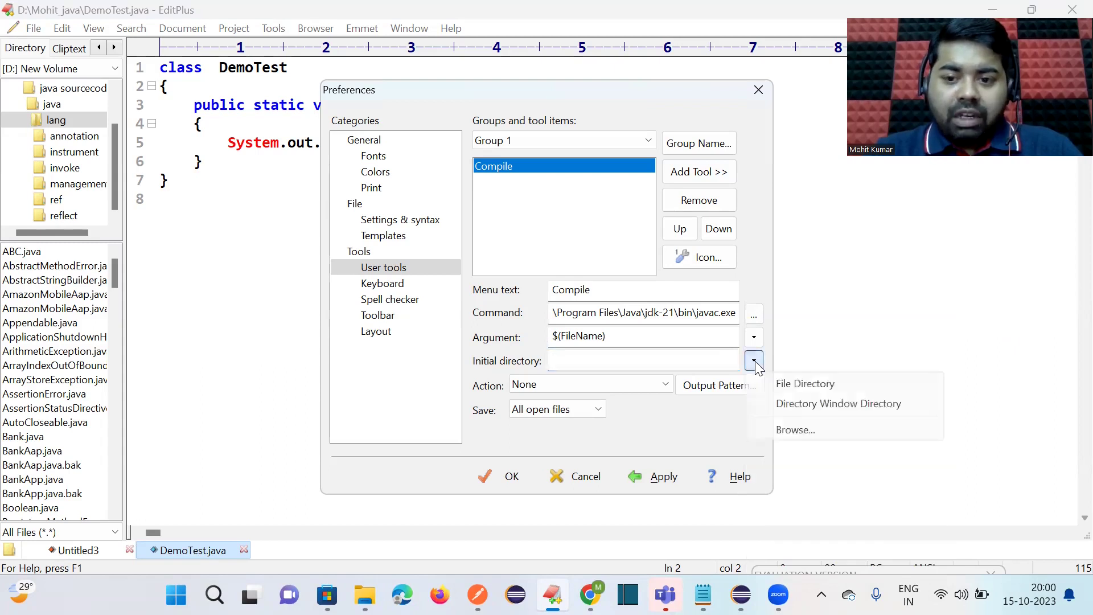
{"action": "left_click", "coordinate": [783, 384]}
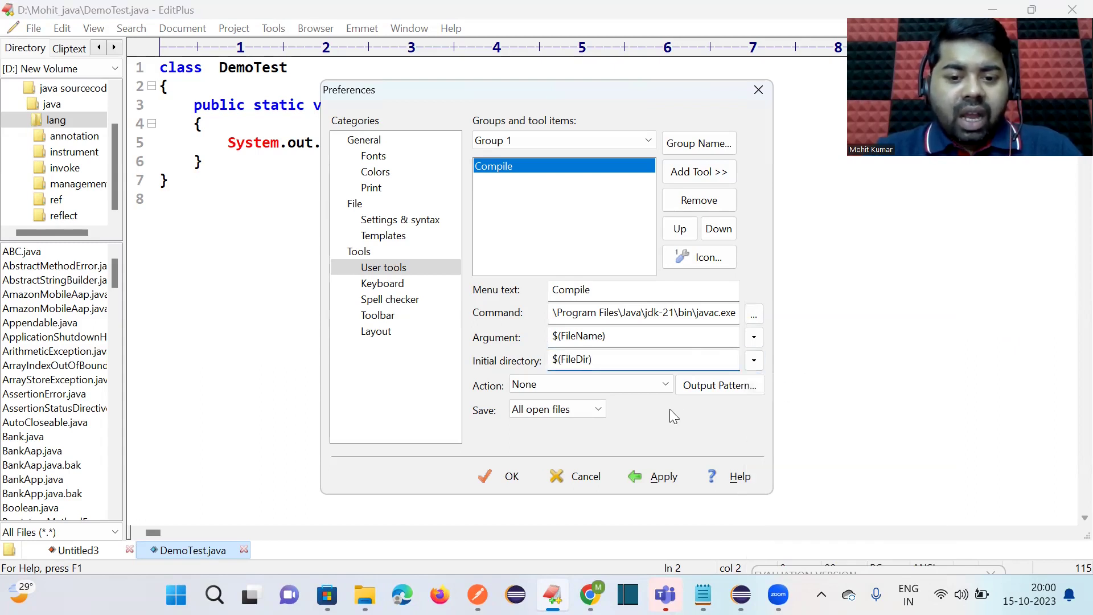
{"action": "left_click", "coordinate": [658, 480]}
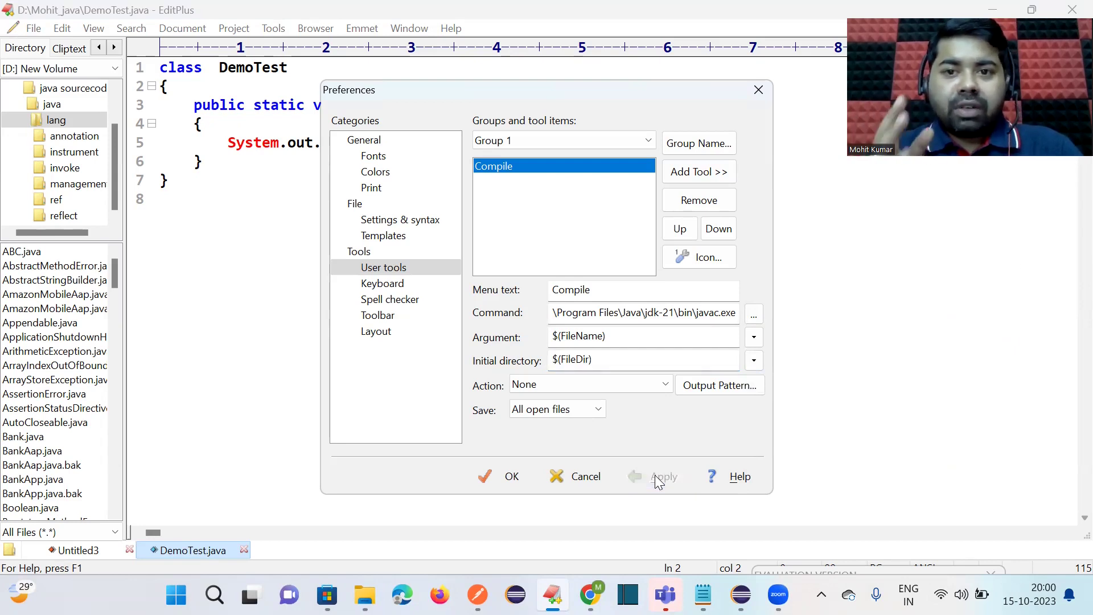
- Add a second Program tool to Group 1 with the menu text Run
{"action": "left_click", "coordinate": [702, 175]}
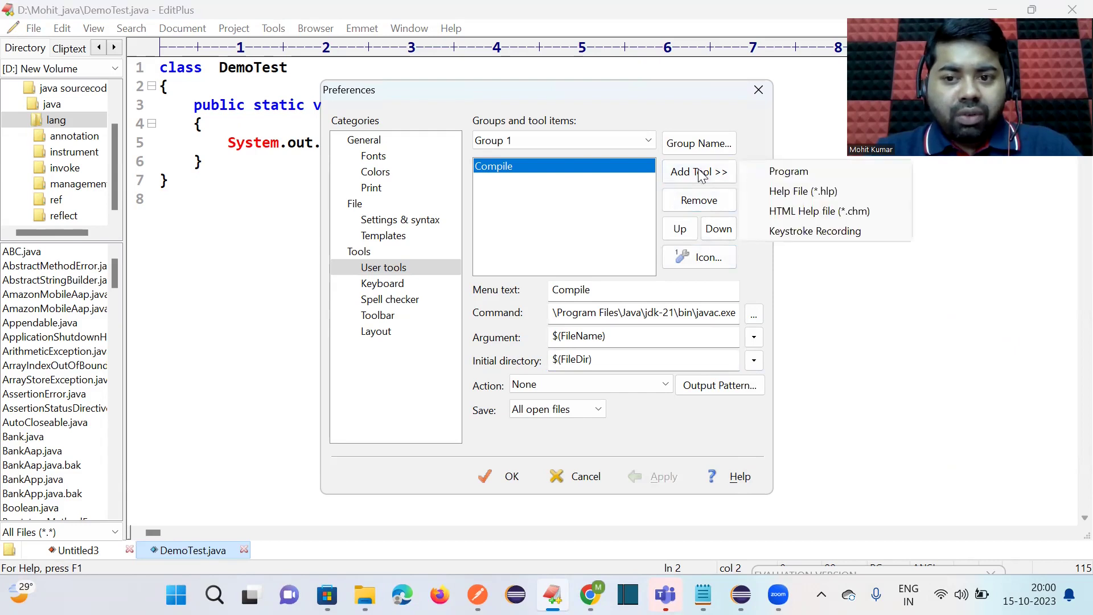
{"action": "left_click", "coordinate": [777, 172]}
{"action": "double_click", "coordinate": [645, 297]}
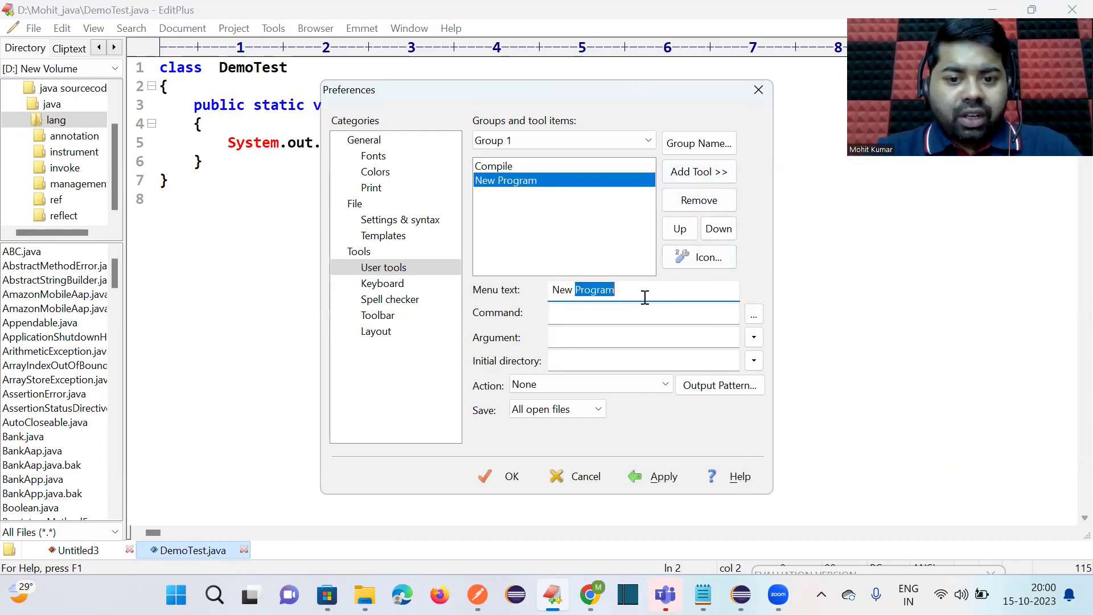
{"action": "left_click", "coordinate": [635, 293]}
{"action": "left_click_drag", "start_coordinate": [627, 291], "coordinate": [544, 290]}
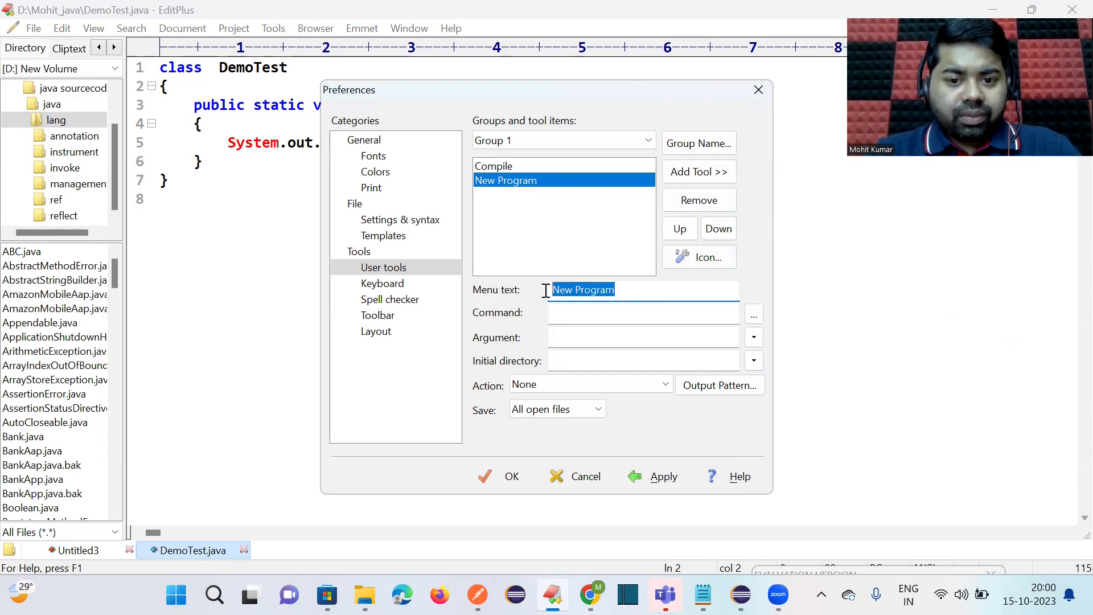
{"action": "type", "text": "Run"}
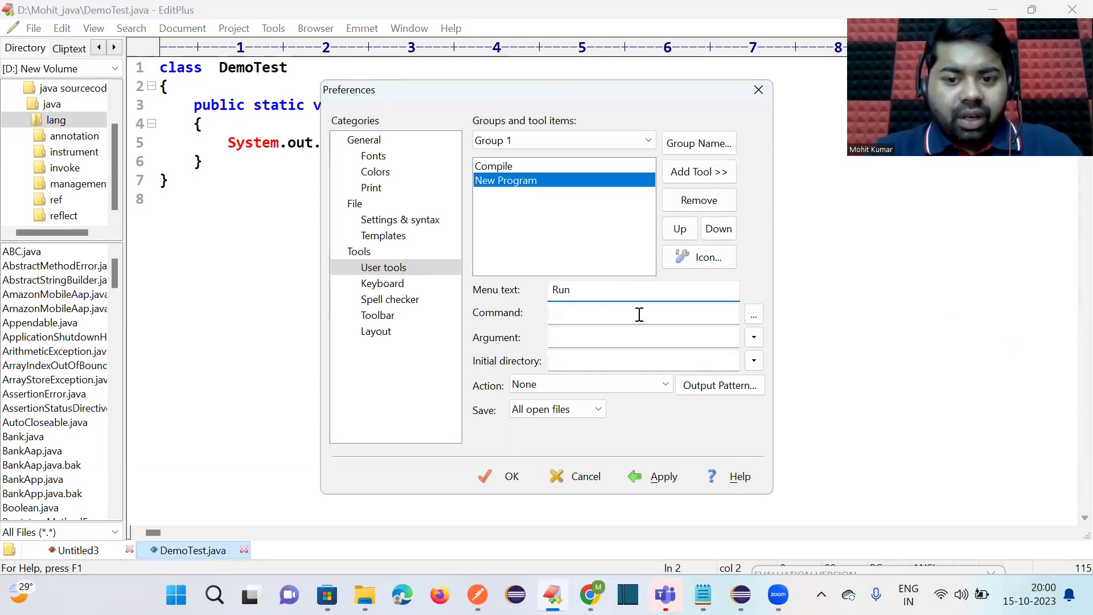
- Set the Run tool's command to java from the jdk-21 bin folder
{"action": "left_click", "coordinate": [753, 316]}
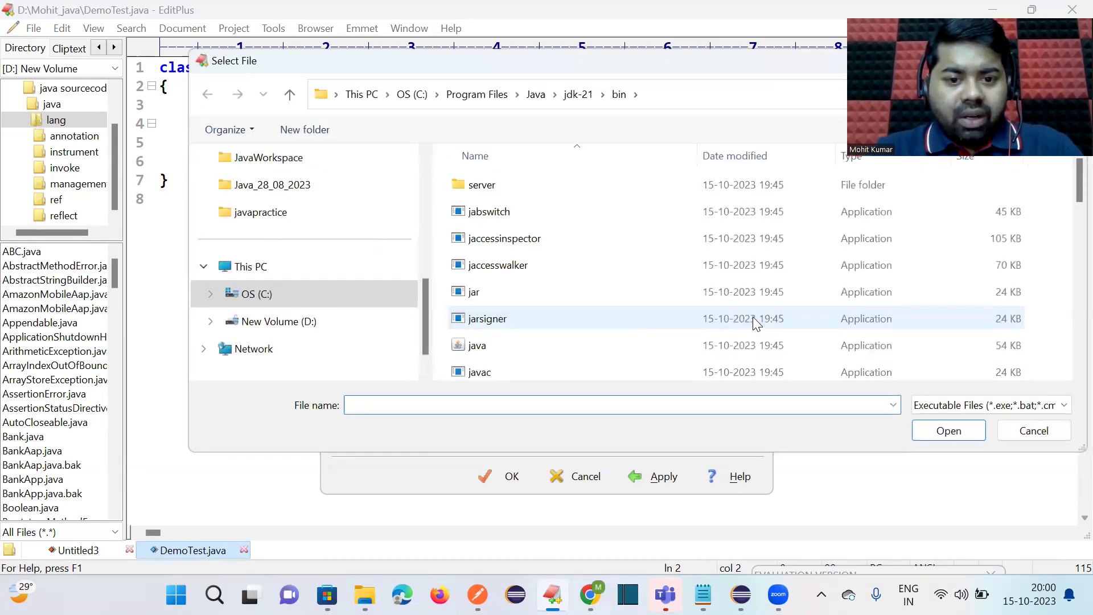
{"action": "left_click", "coordinate": [552, 345]}
{"action": "left_click", "coordinate": [928, 431]}
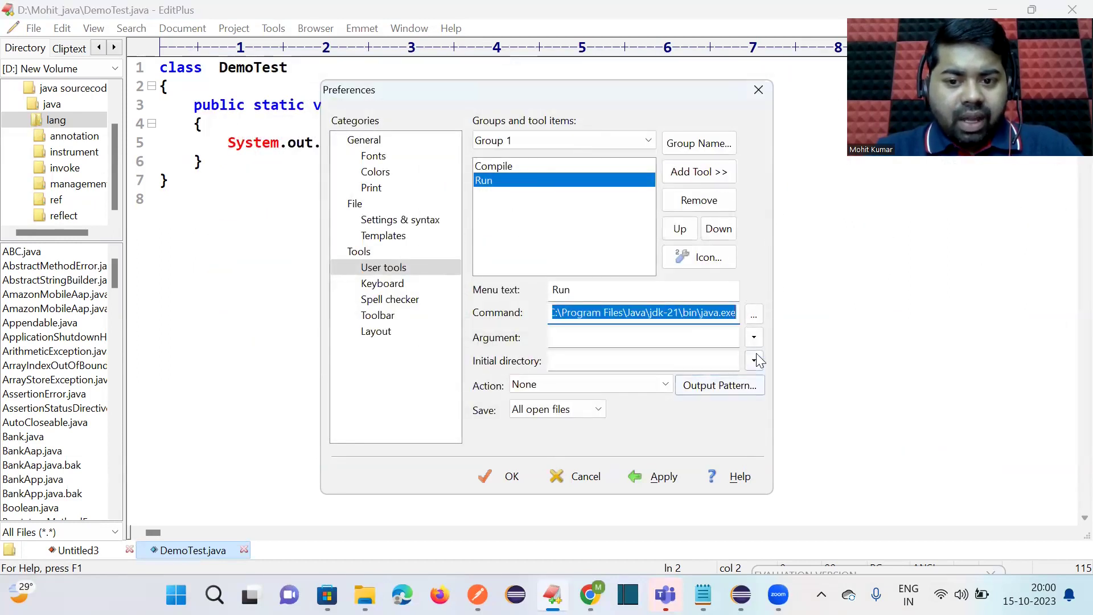
- Set the Run tool's argument to File Name Without Extension and its initial directory to File Directory, and apply and close the preferences
{"action": "left_click", "coordinate": [755, 337]}
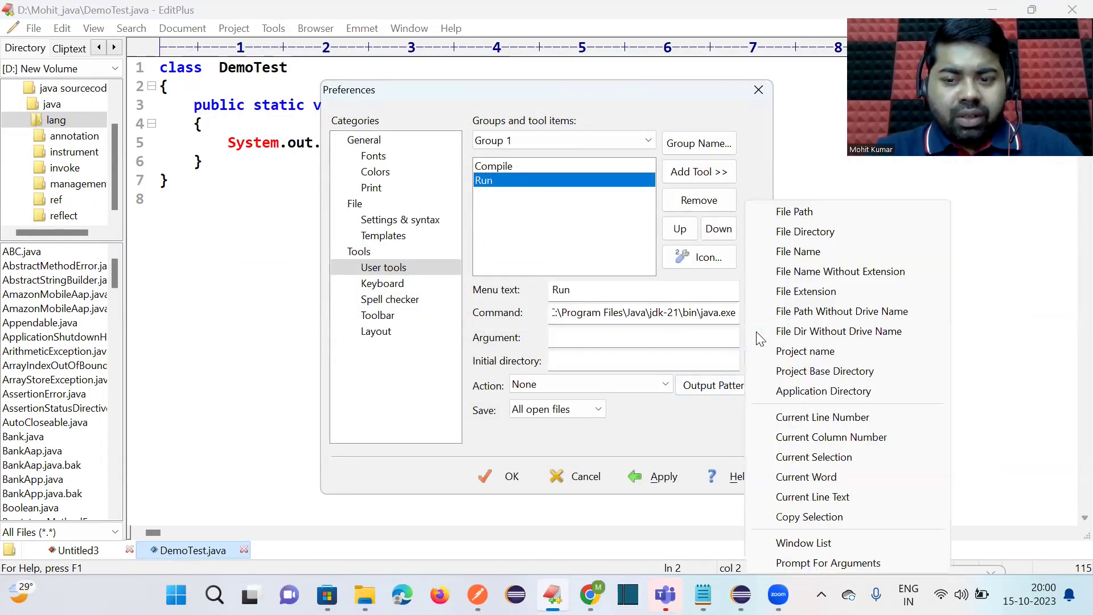
{"action": "left_click", "coordinate": [813, 275]}
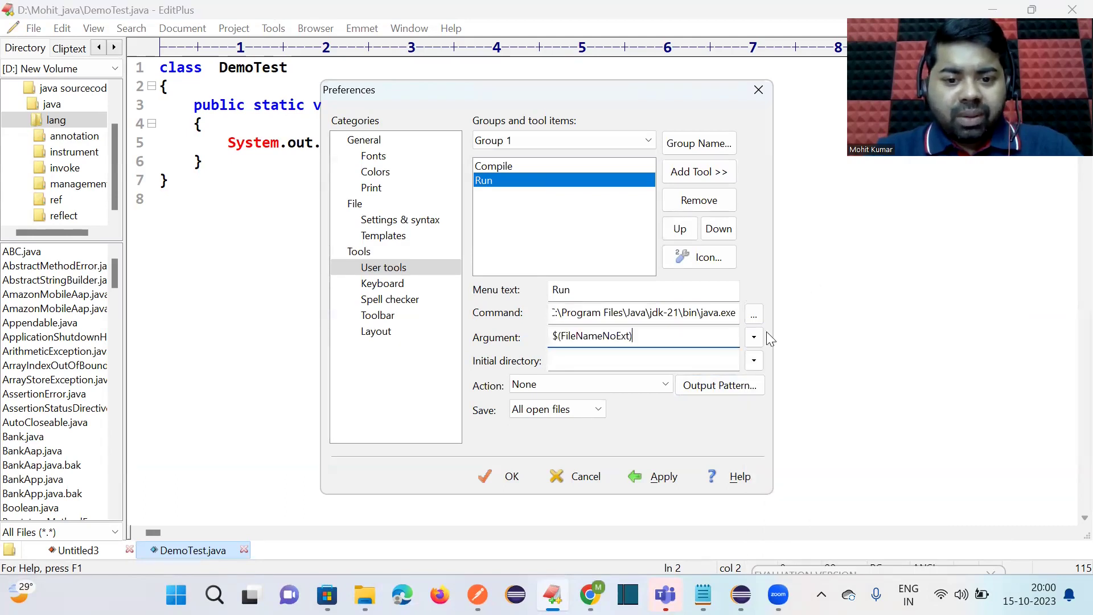
{"action": "left_click", "coordinate": [754, 361]}
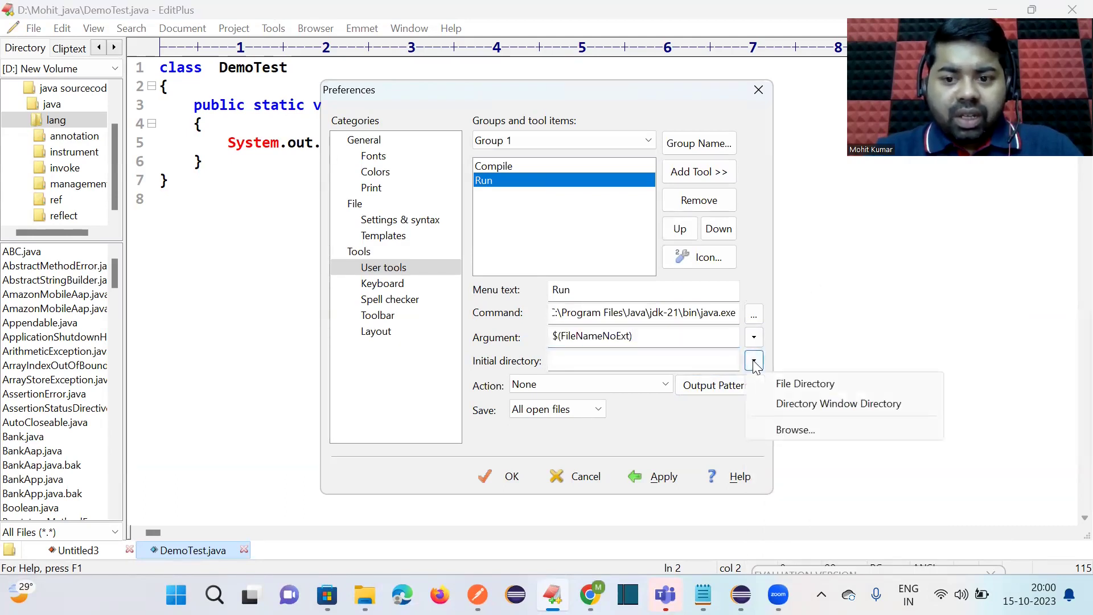
{"action": "left_click", "coordinate": [783, 383]}
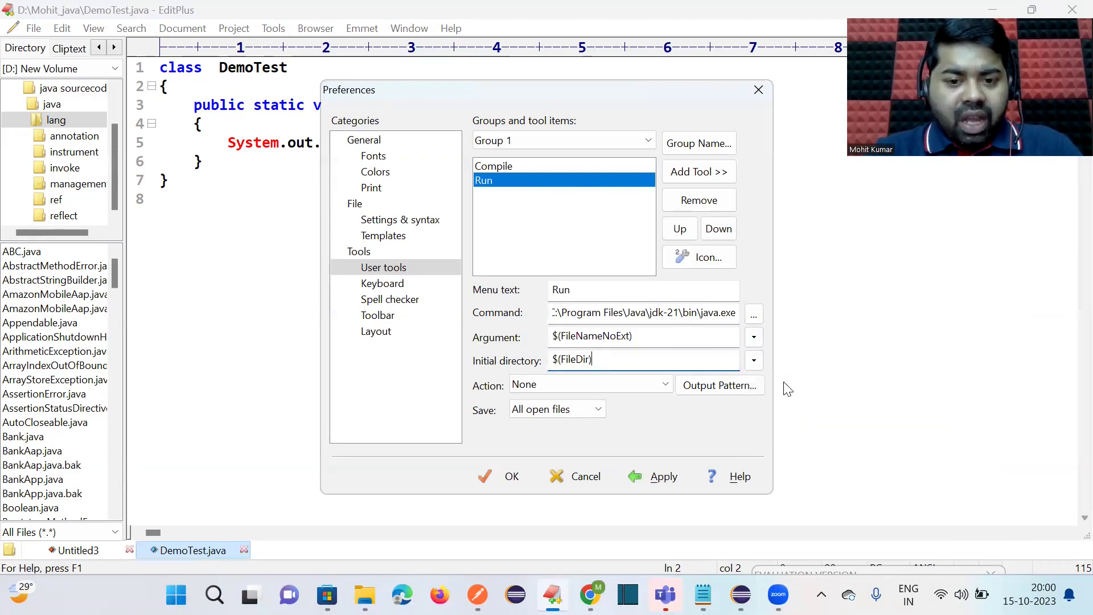
{"action": "left_click", "coordinate": [661, 478]}
{"action": "left_click", "coordinate": [504, 476]}
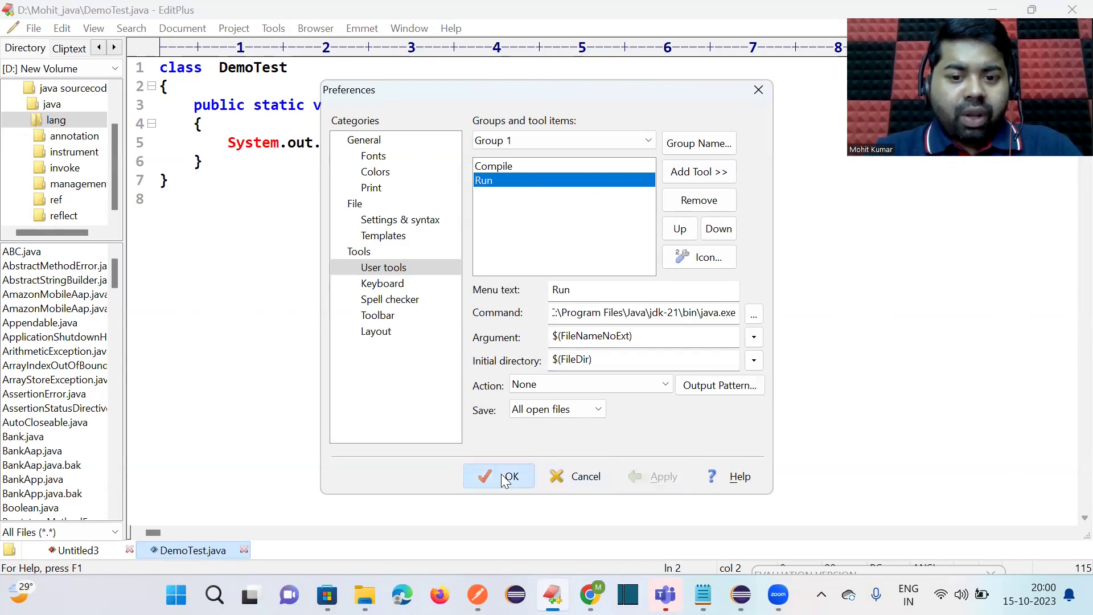
- Add the comment lines "//ctrl+1 -C" and "//ctrl+2 -E" below the DemoTest class
{"action": "left_click", "coordinate": [436, 273]}
{"action": "key", "text": "Return"}
{"action": "type", "text": "//"}
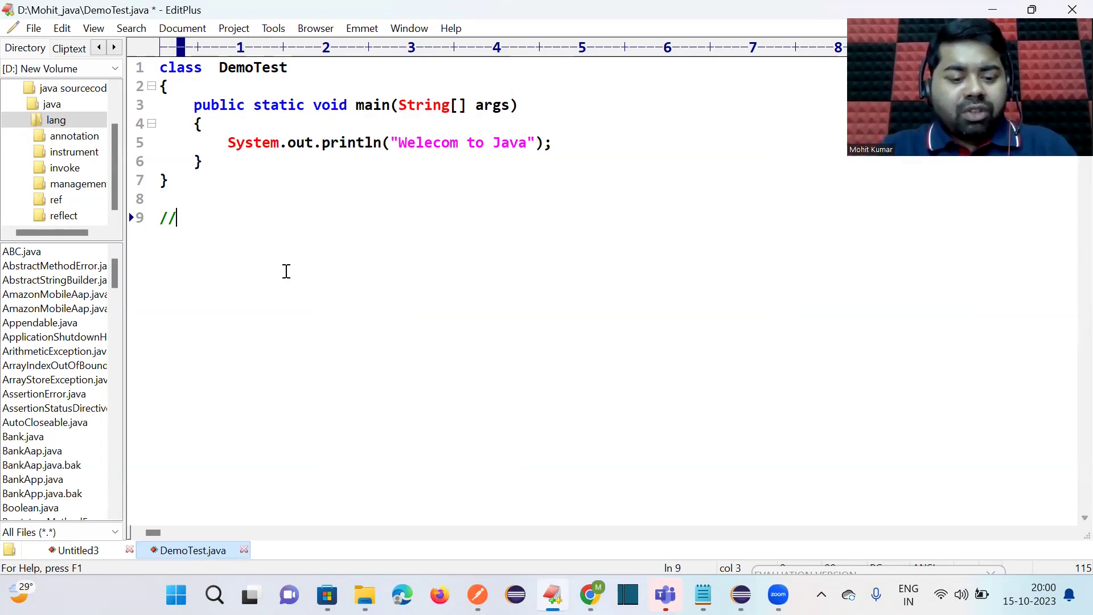
{"action": "type", "text": "ctrl+1 -C"}
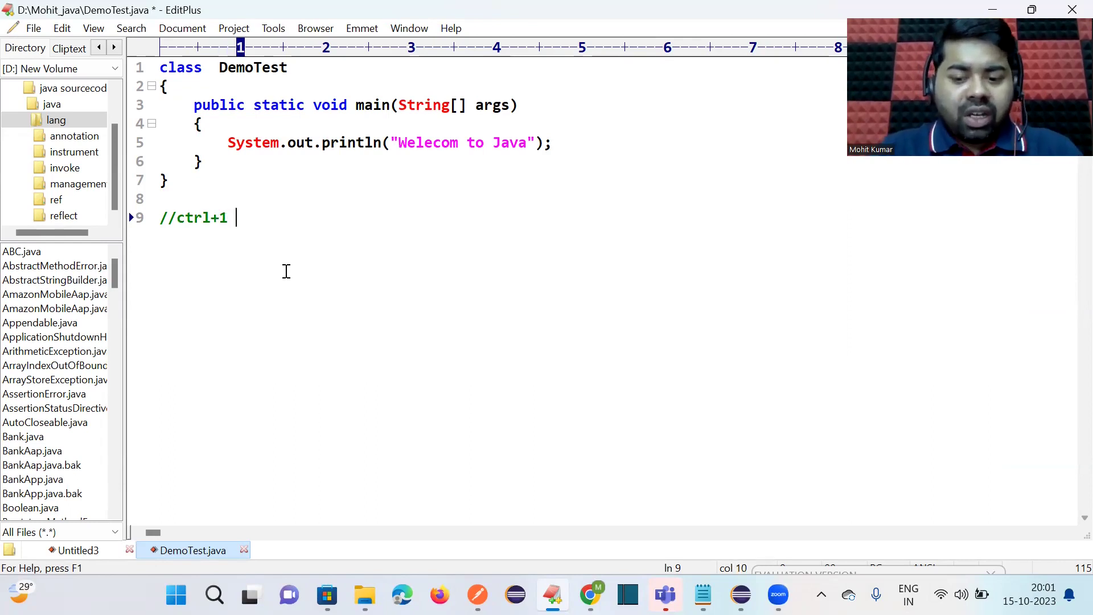
{"action": "key", "text": "Return"}
{"action": "type", "text": "//ctrl"}
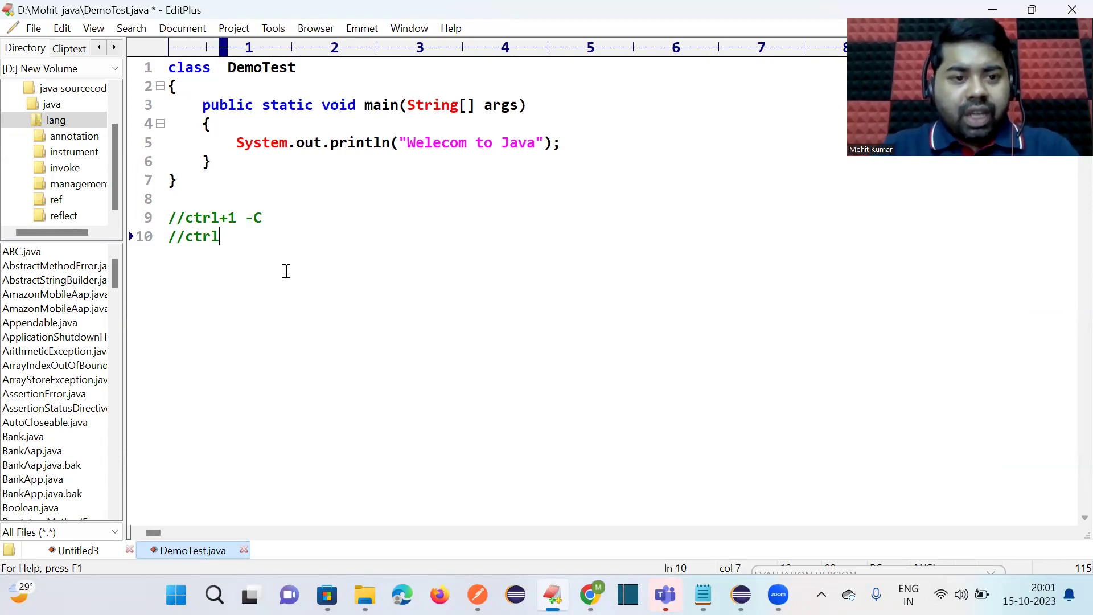
{"action": "type", "text": "+2 -E"}
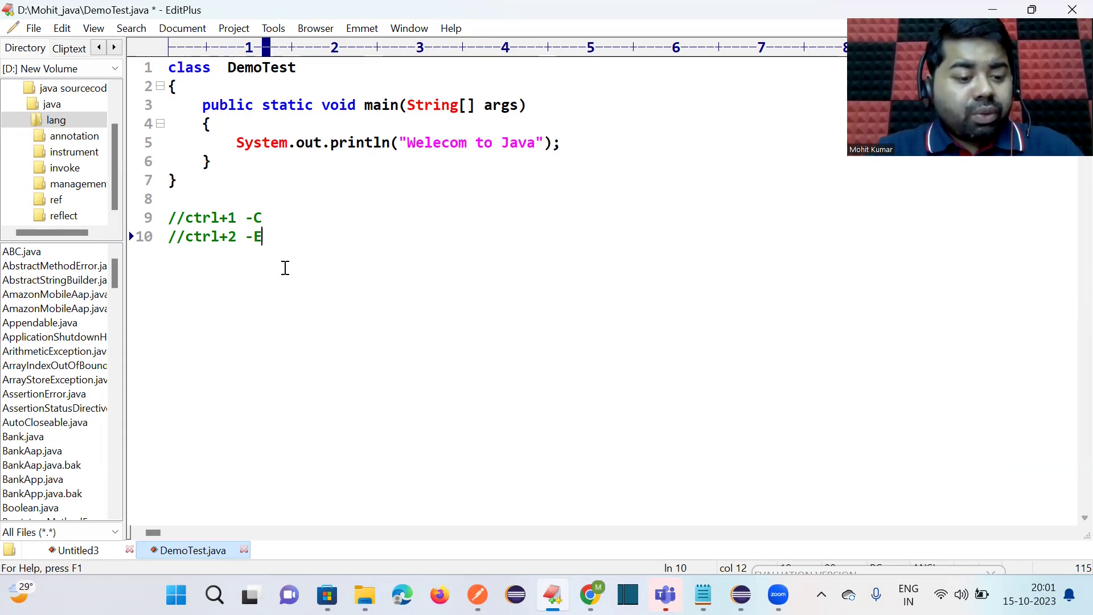
- Compile DemoTest.java and run it with the Compile and Run user tools, closing each console window to return to the code
{"action": "key", "text": "ctrl+2"}
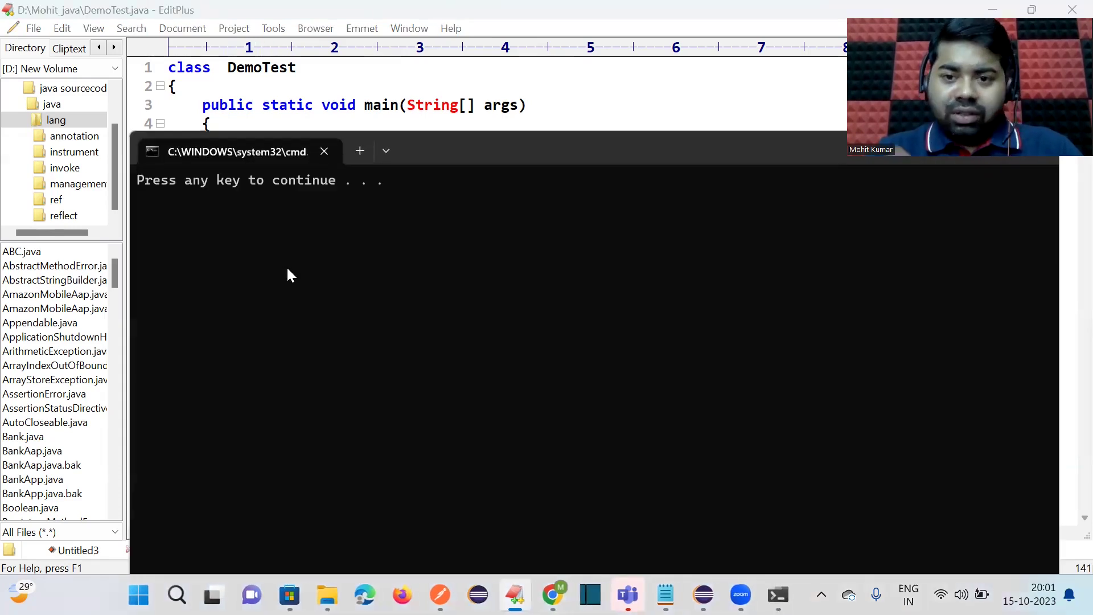
{"action": "key", "text": "Return"}
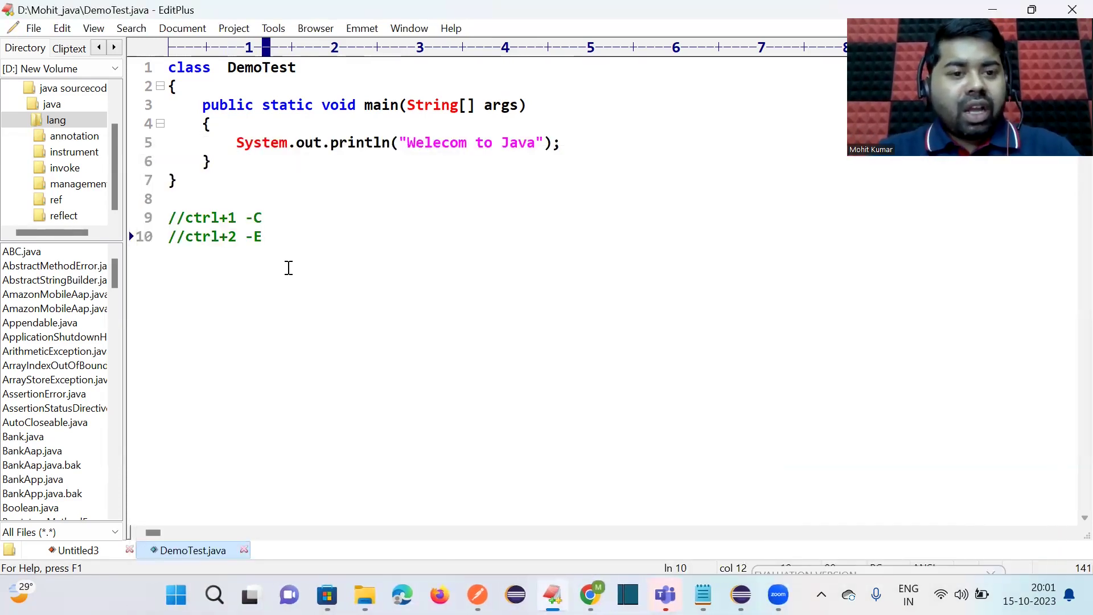
{"action": "key", "text": "ctrl+2"}
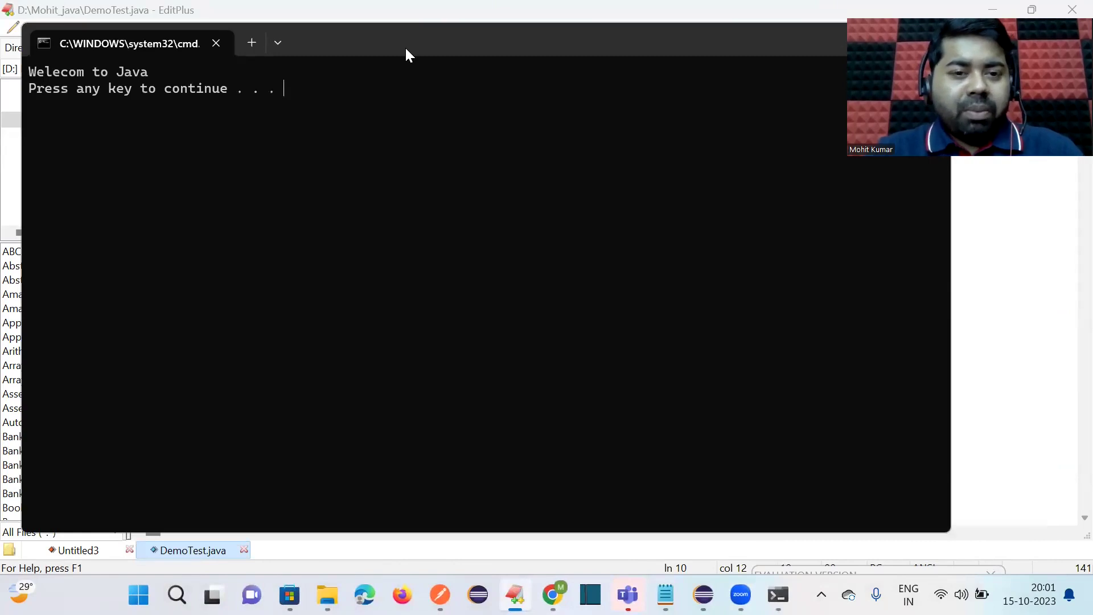
{"action": "left_click_drag", "start_coordinate": [413, 55], "coordinate": [530, 245]}
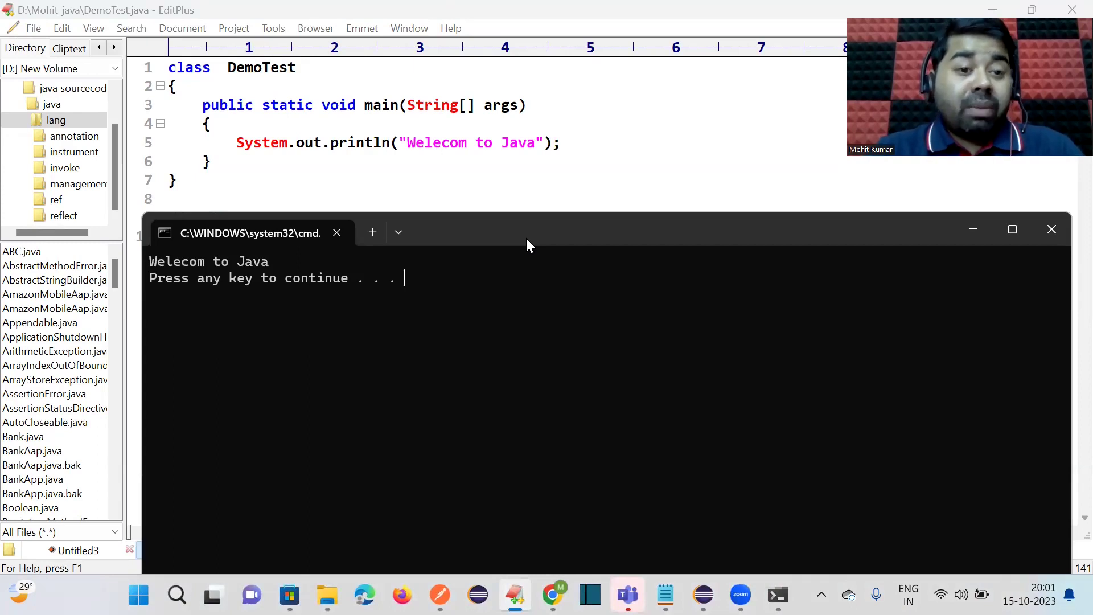
{"action": "left_click_drag", "start_coordinate": [528, 245], "coordinate": [471, 228]}
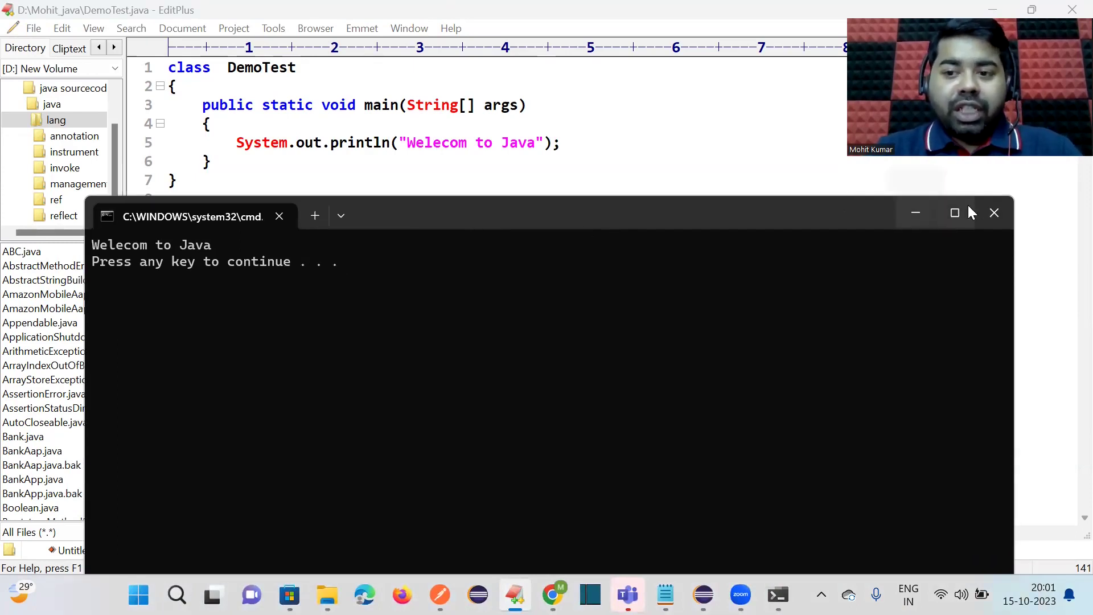
{"action": "left_click", "coordinate": [991, 213]}
{"action": "left_click", "coordinate": [525, 198]}
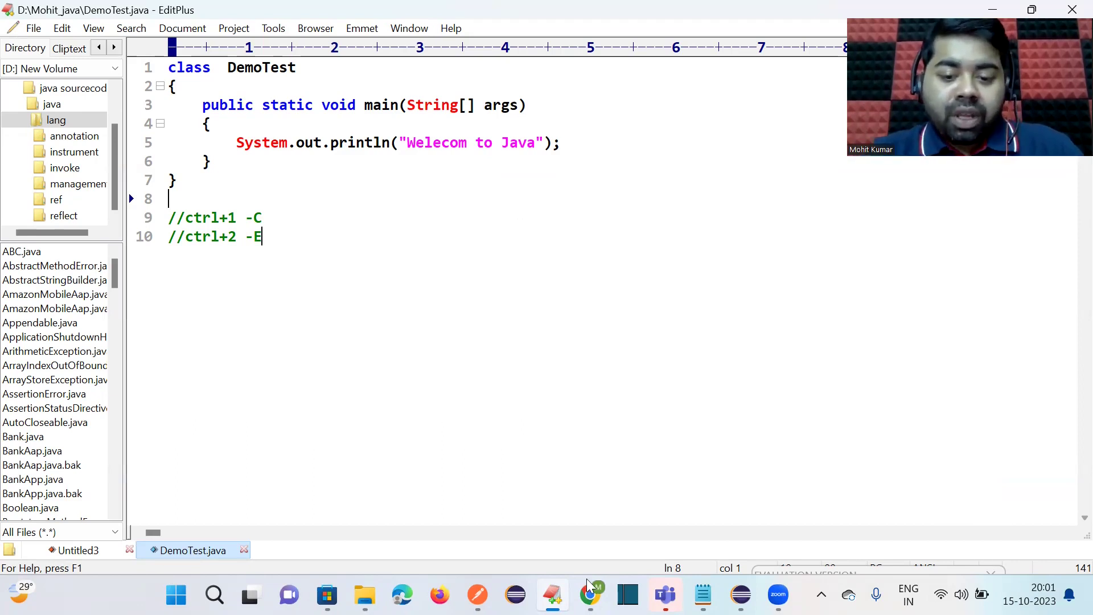
- Switch to Chrome, open YouTube in a new tab, search for "ingenious techhub" and open the Ingenious TechHub channel
{"action": "key", "text": "alt+Tab"}
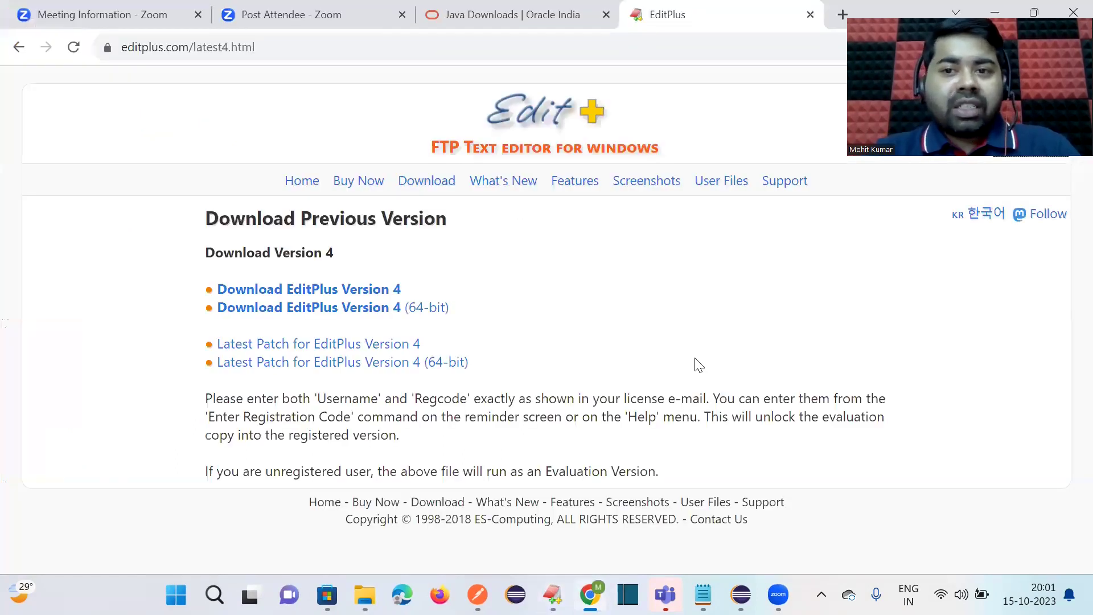
{"action": "left_click", "coordinate": [843, 14]}
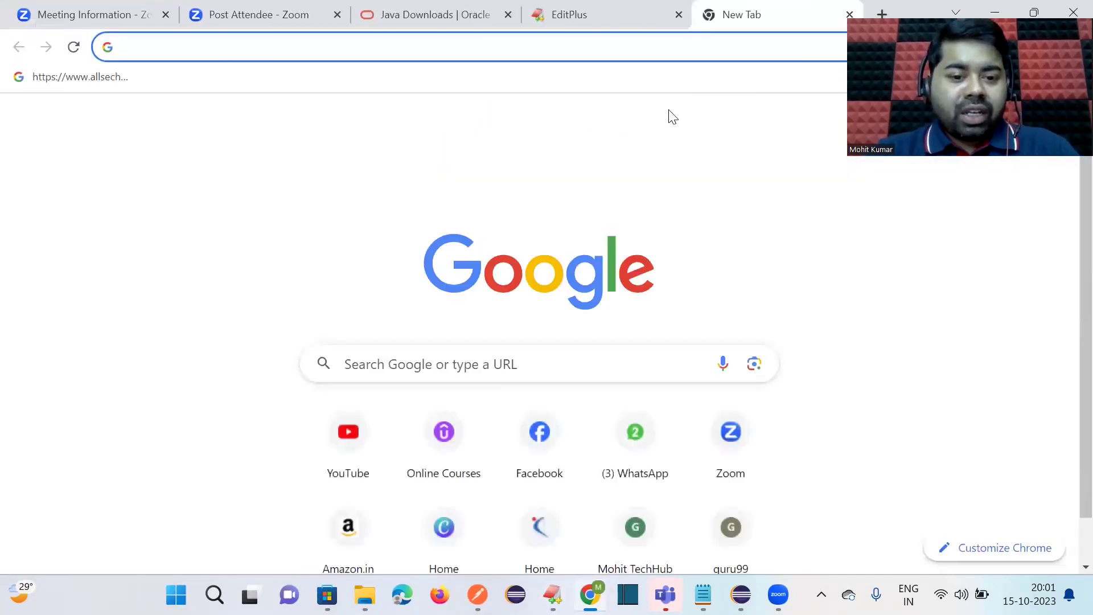
{"action": "left_click", "coordinate": [350, 430]}
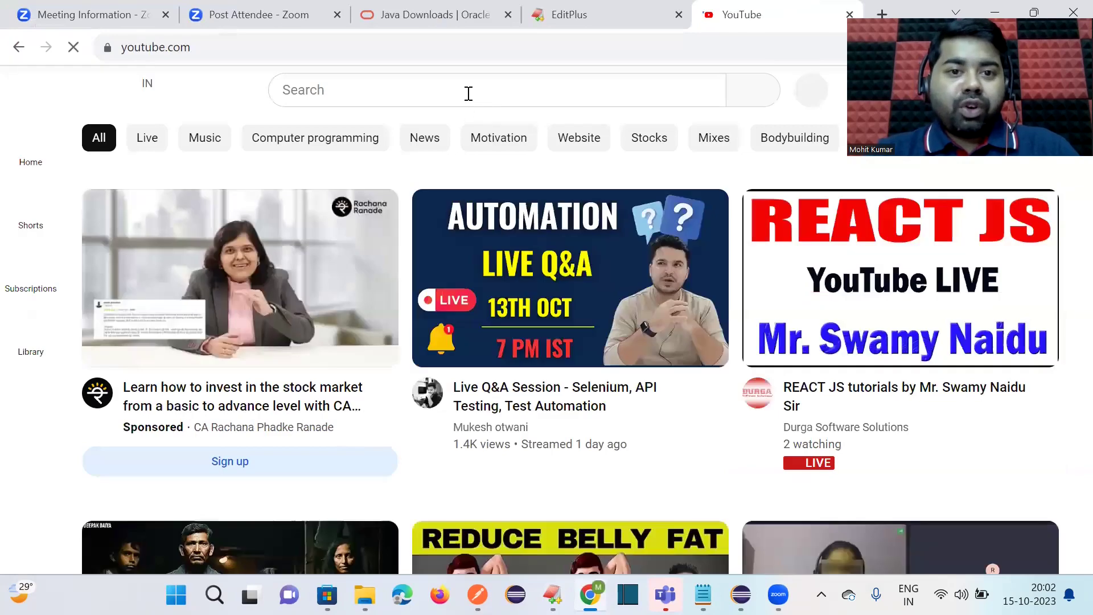
{"action": "left_click", "coordinate": [468, 93]}
{"action": "type", "text": "inge"}
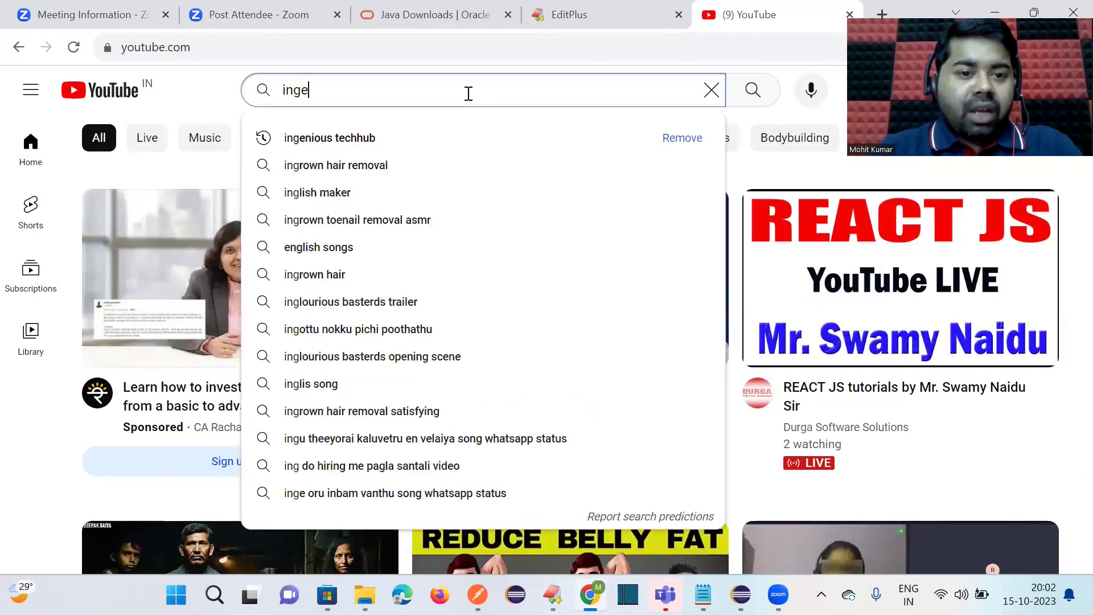
{"action": "left_click", "coordinate": [376, 138]}
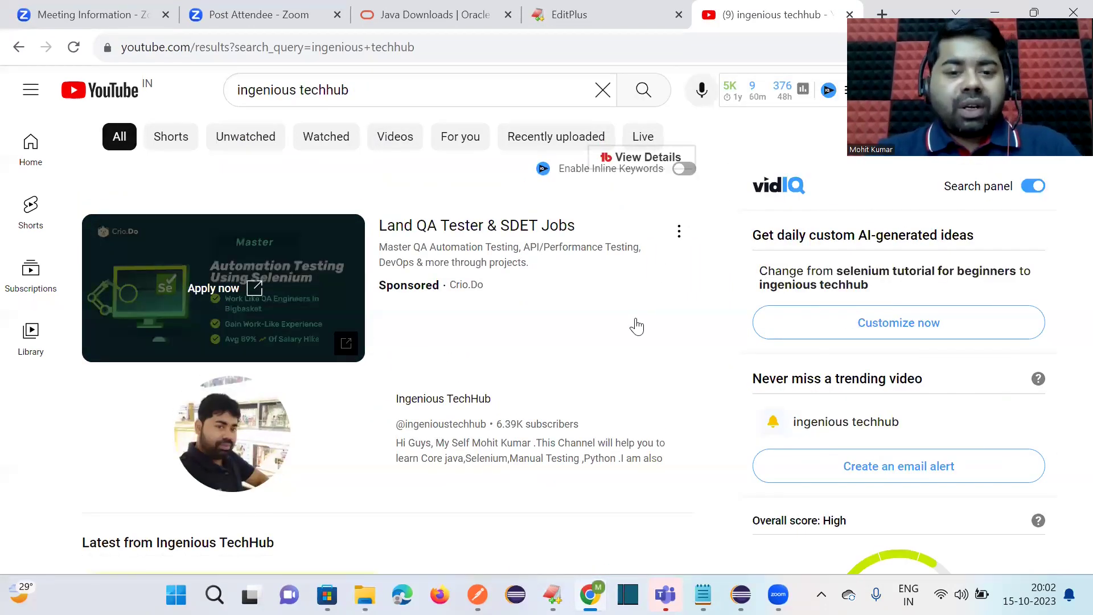
{"action": "scroll", "coordinate": [637, 326], "scroll_direction": "down", "scroll_amount": 2}
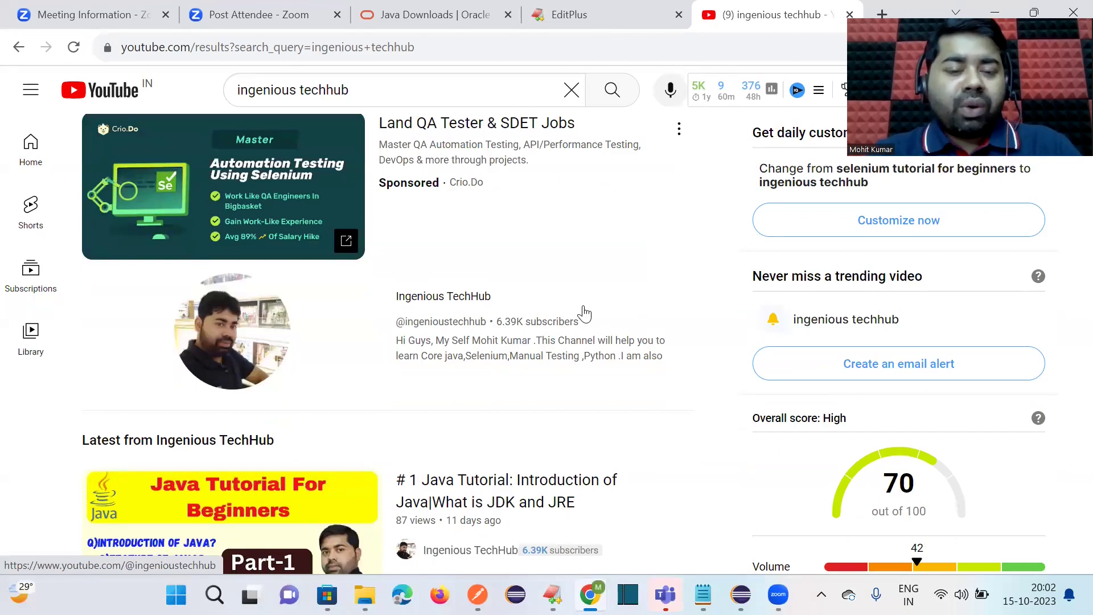
{"action": "left_click", "coordinate": [475, 297]}
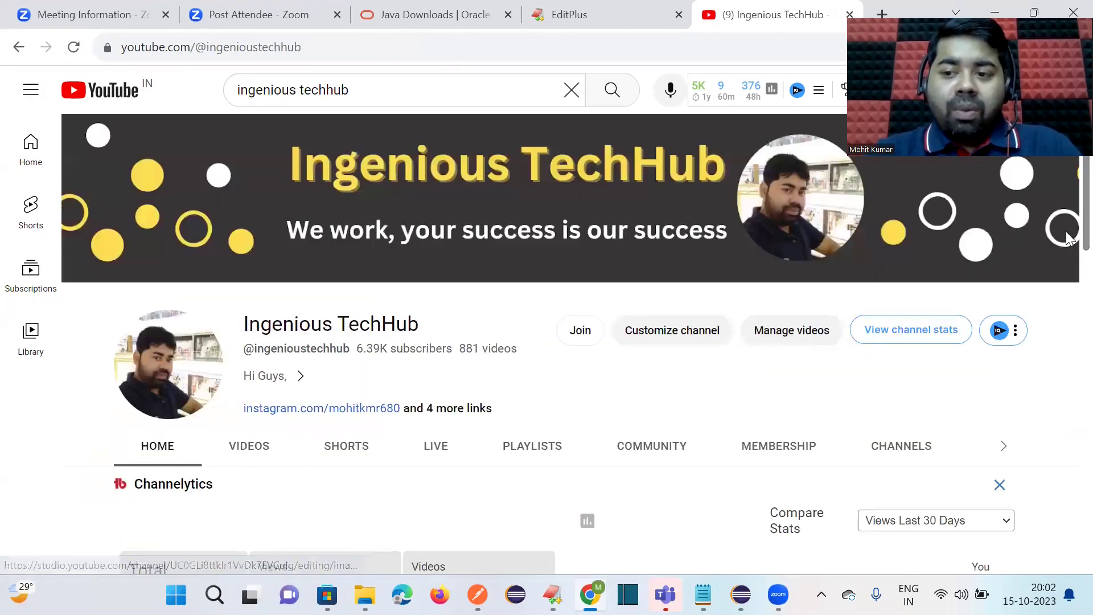
- Look through the channel's playlists, view the full manual testing tutorial playlist and return to the channel's home page
{"action": "scroll", "coordinate": [1070, 270], "scroll_direction": "down", "scroll_amount": 1}
{"action": "scroll", "coordinate": [1070, 270], "scroll_direction": "down", "scroll_amount": 3}
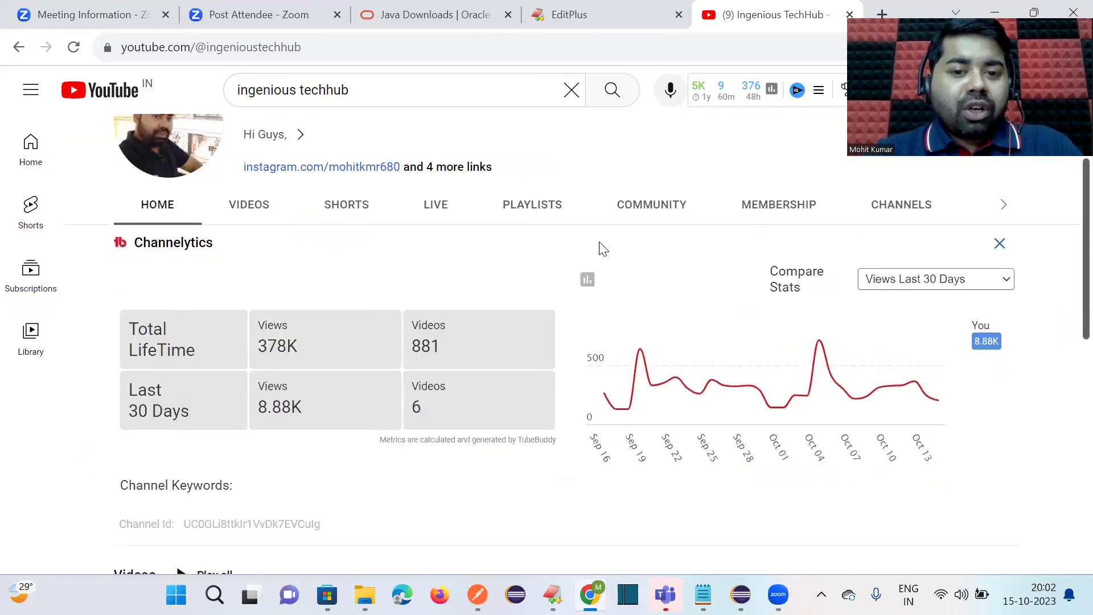
{"action": "left_click", "coordinate": [542, 217]}
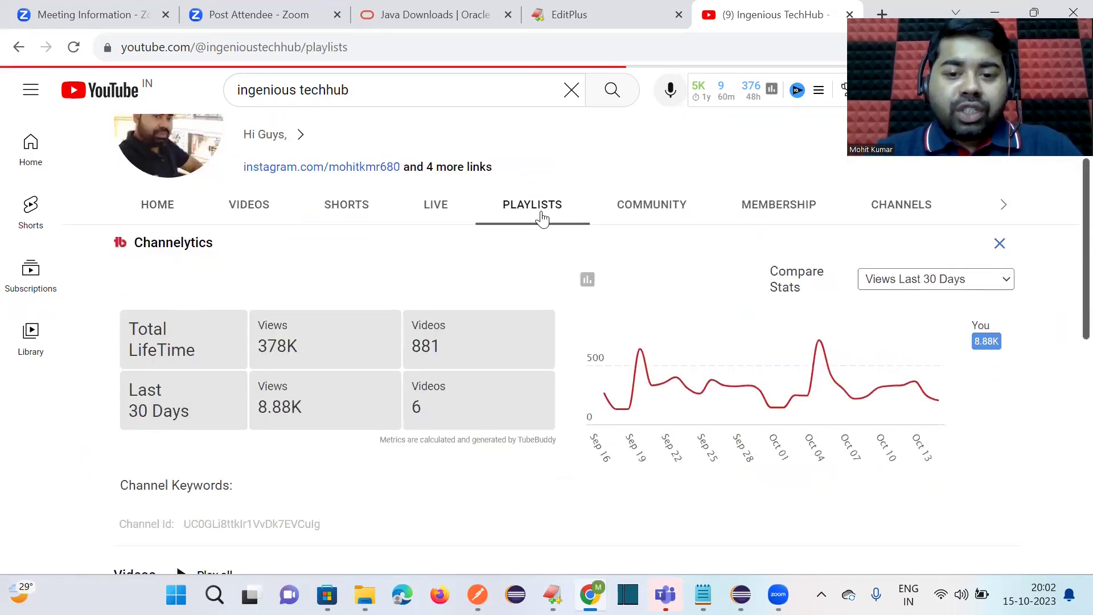
{"action": "scroll", "coordinate": [1068, 262], "scroll_direction": "down", "scroll_amount": 4}
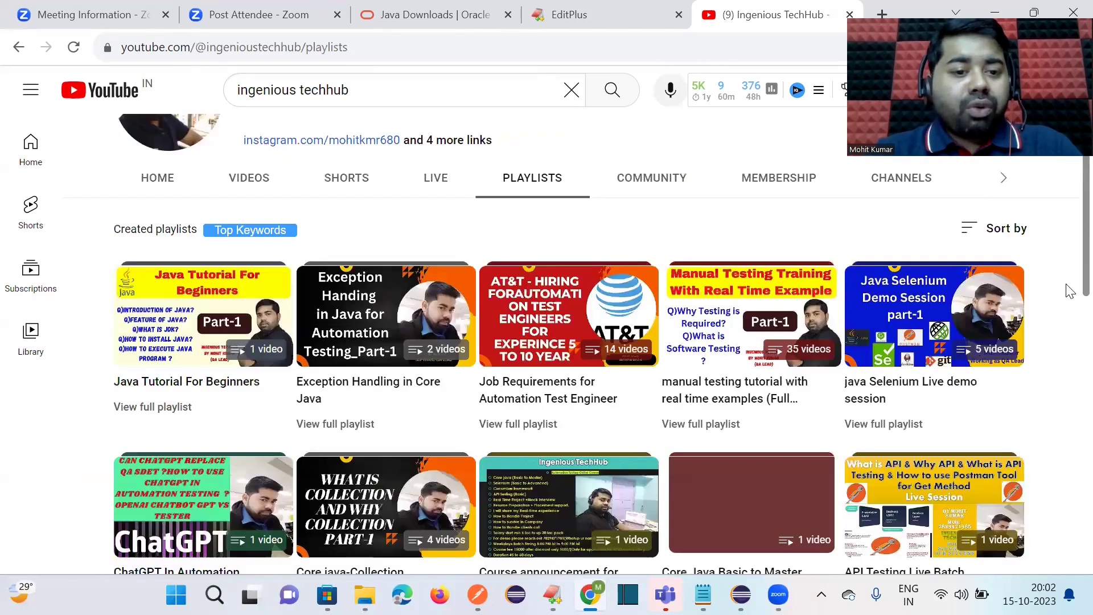
{"action": "scroll", "coordinate": [217, 424], "scroll_direction": "down", "scroll_amount": 1}
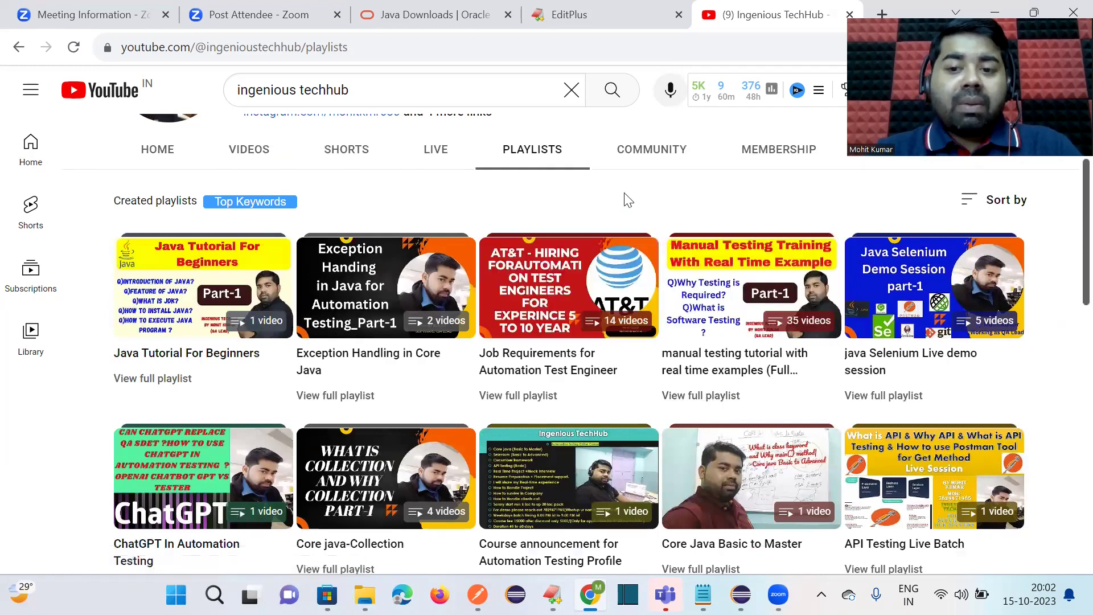
{"action": "left_click", "coordinate": [708, 396]}
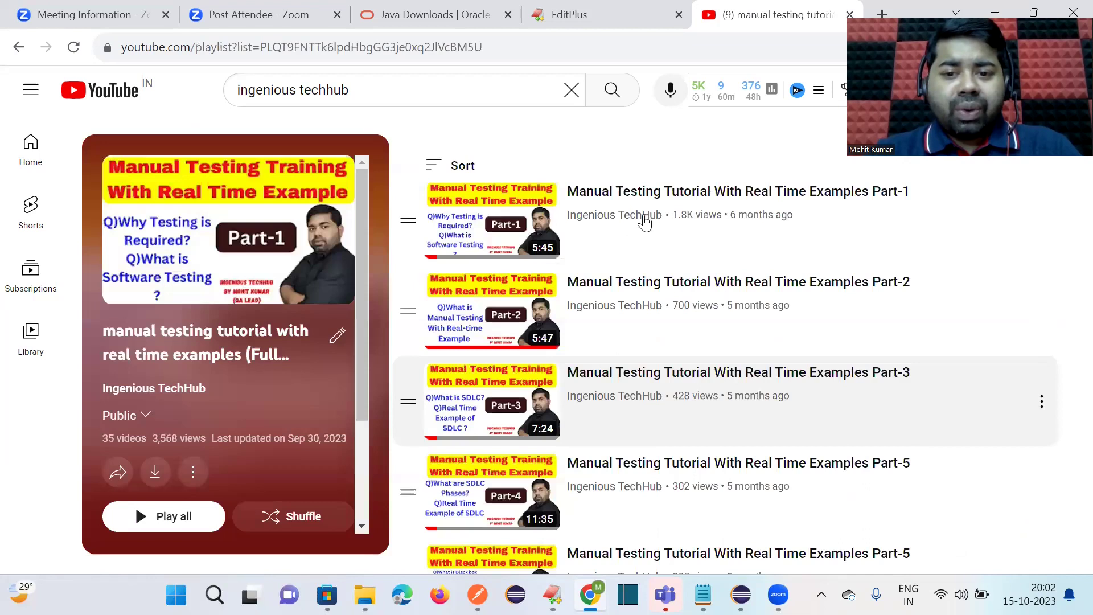
{"action": "left_click", "coordinate": [19, 48]}
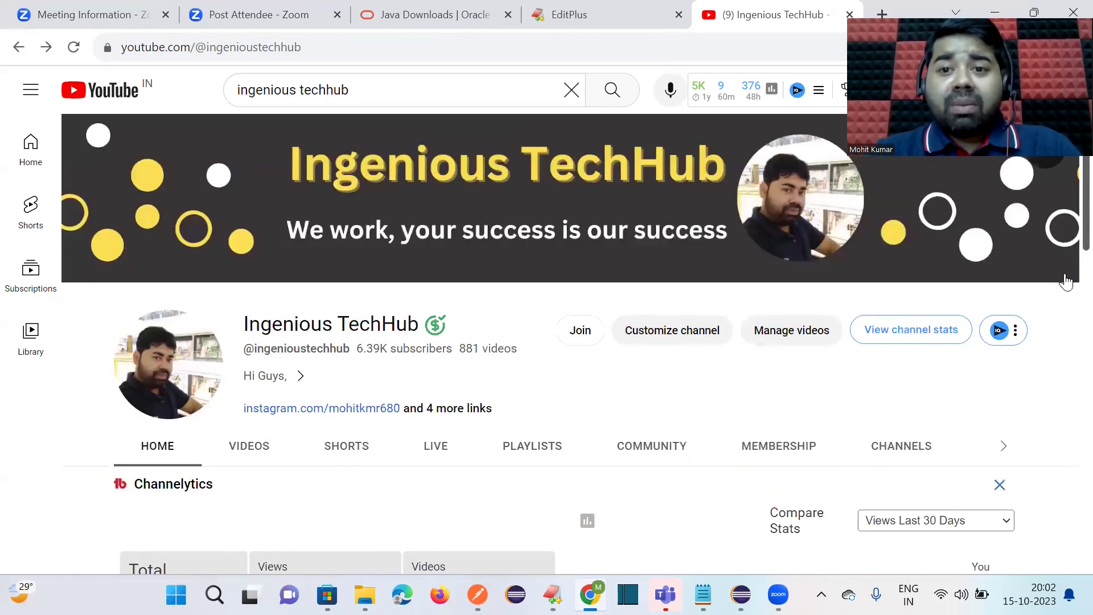
- Open the "# 1 Java Tutorial: Introduction of Java" video from the channel's videos, pause playback and go back to the channel
{"action": "scroll", "coordinate": [1068, 229], "scroll_direction": "down", "scroll_amount": 10}
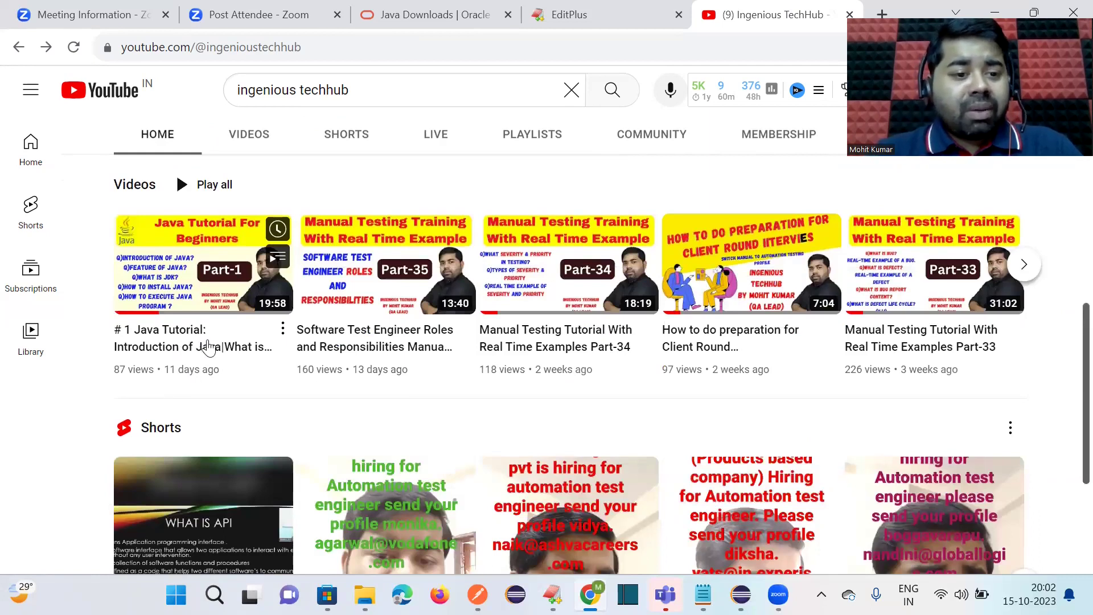
{"action": "left_click", "coordinate": [200, 283]}
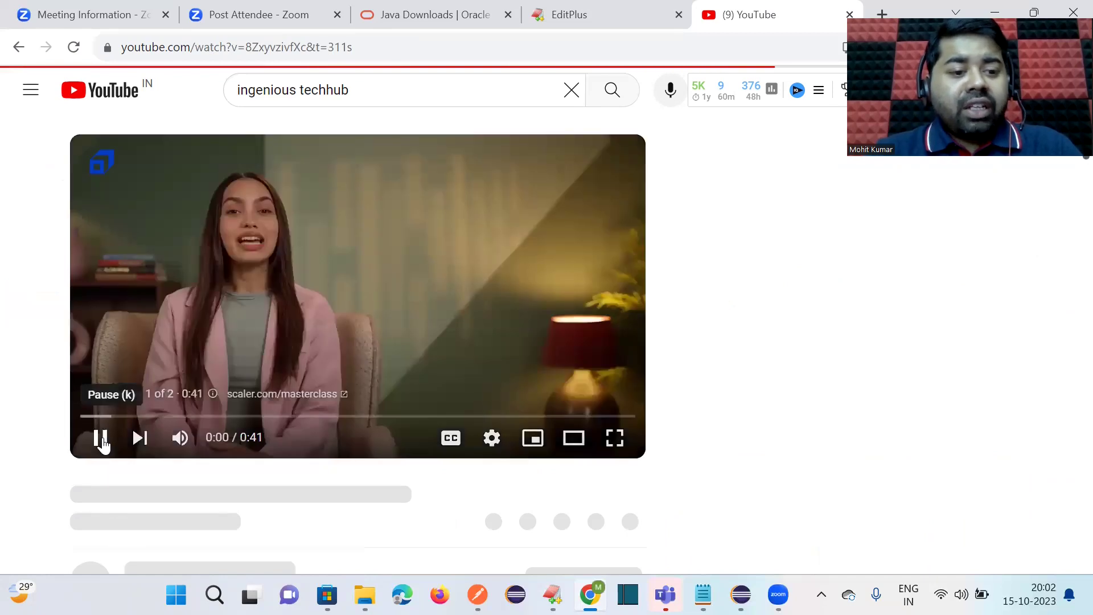
{"action": "left_click", "coordinate": [100, 443]}
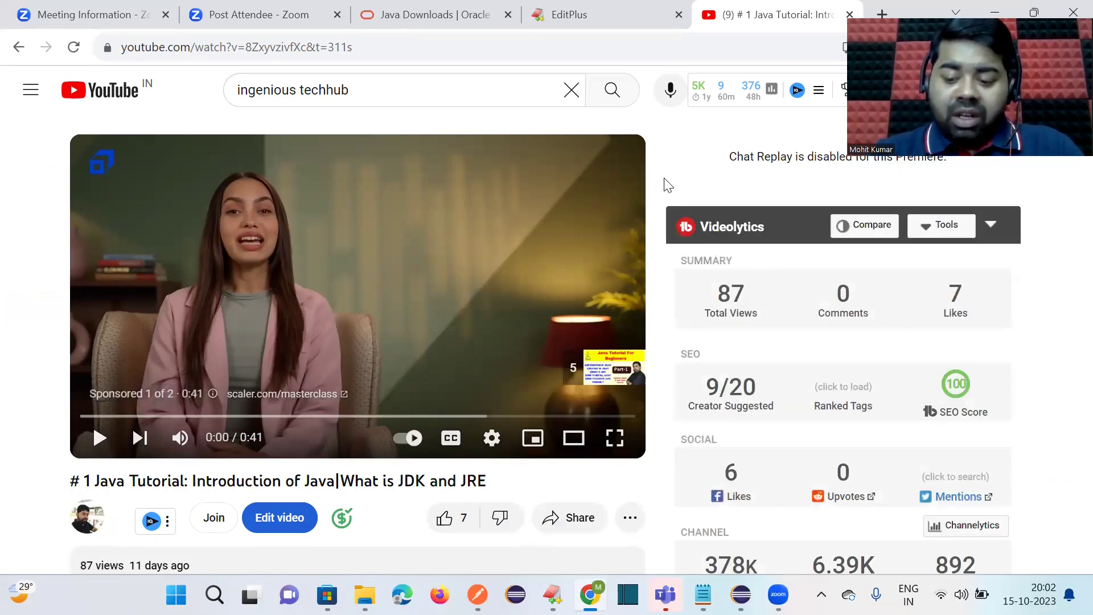
{"action": "key", "text": "Down"}
{"action": "key", "text": "Down"}
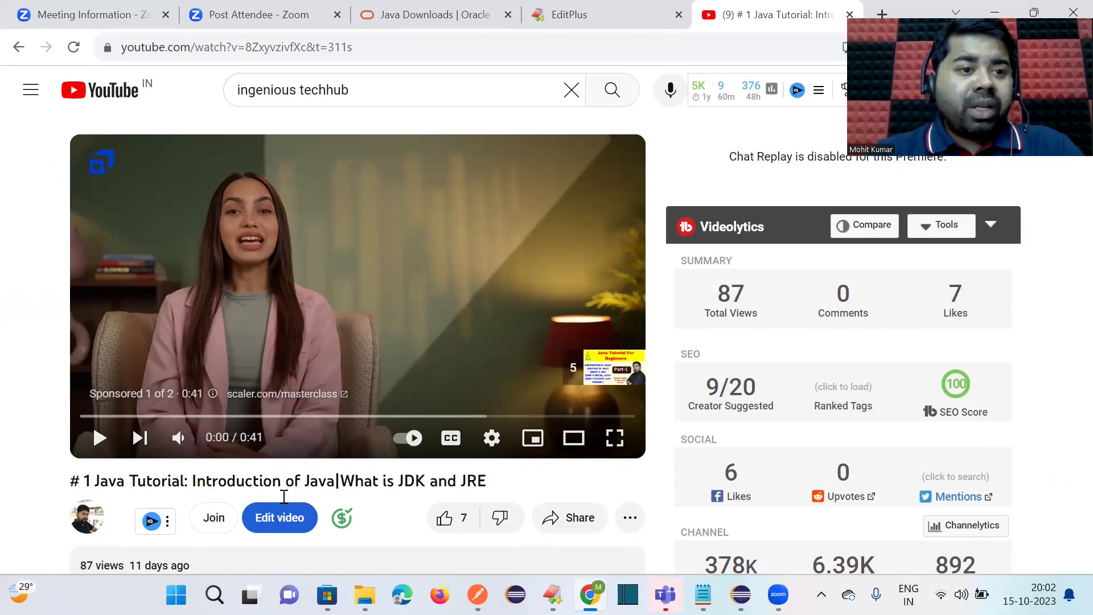
{"action": "left_click", "coordinate": [18, 47]}
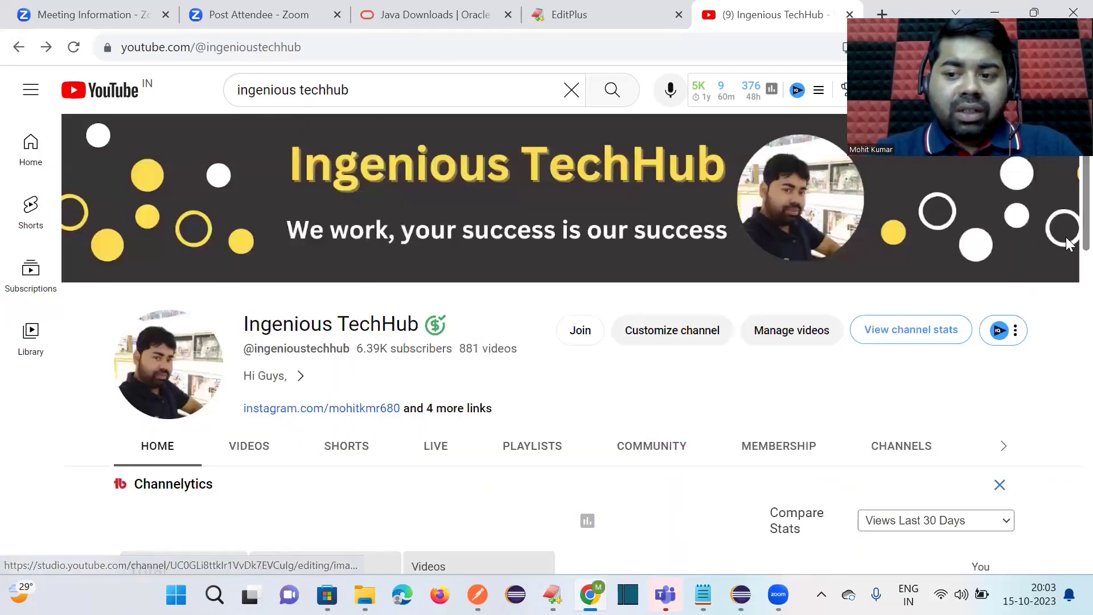
- Look through the channel's list of created playlists again
{"action": "scroll", "coordinate": [1067, 285], "scroll_direction": "down", "scroll_amount": 5}
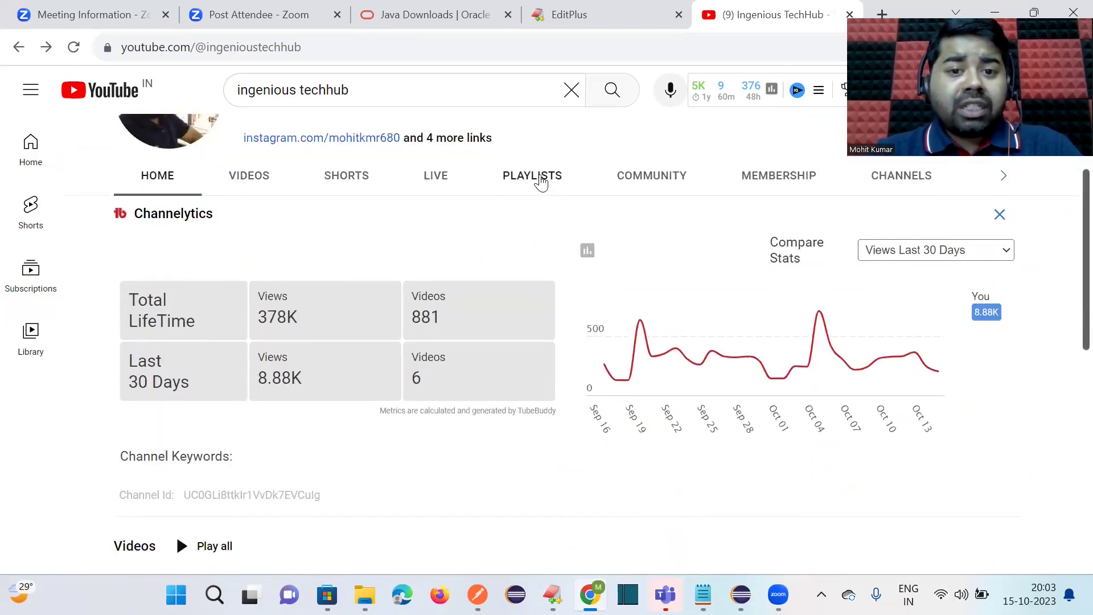
{"action": "left_click", "coordinate": [541, 183]}
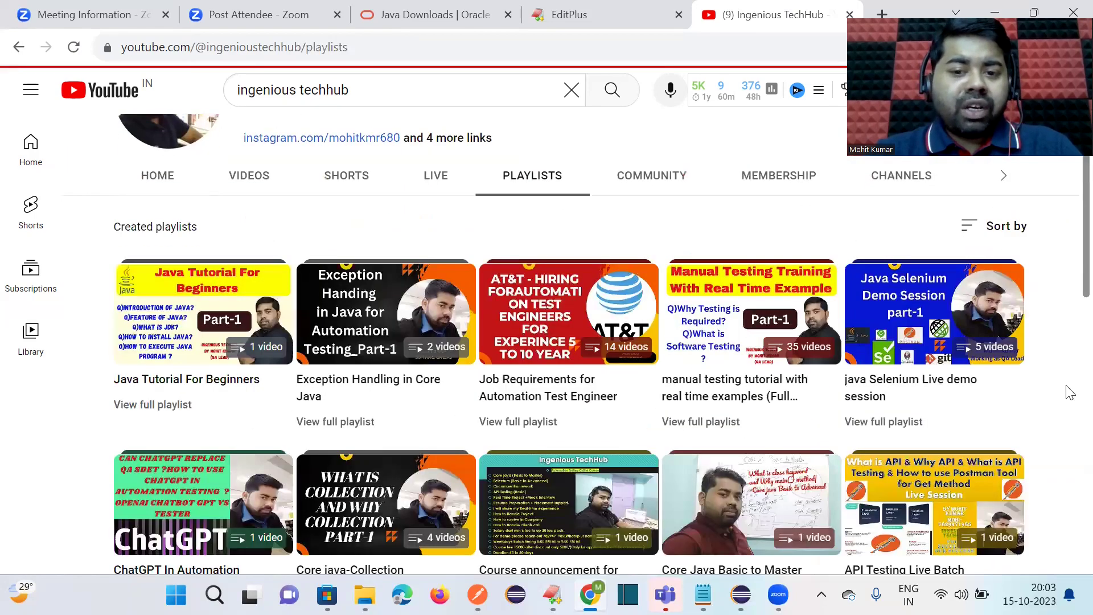
{"action": "scroll", "coordinate": [1069, 362], "scroll_direction": "down", "scroll_amount": 5}
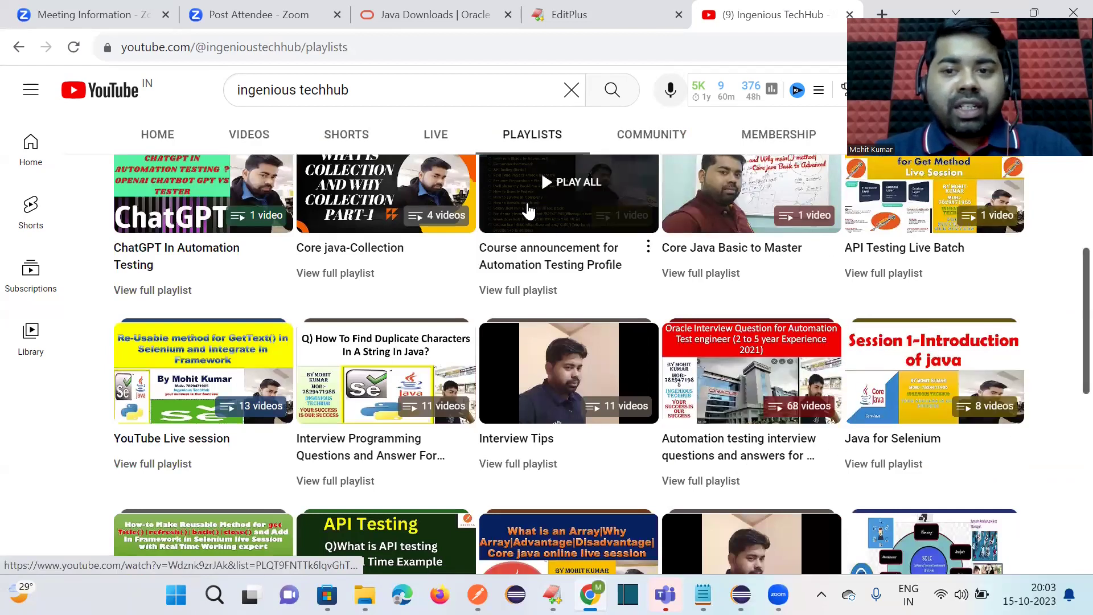
{"action": "scroll", "coordinate": [1069, 292], "scroll_direction": "up", "scroll_amount": 6}
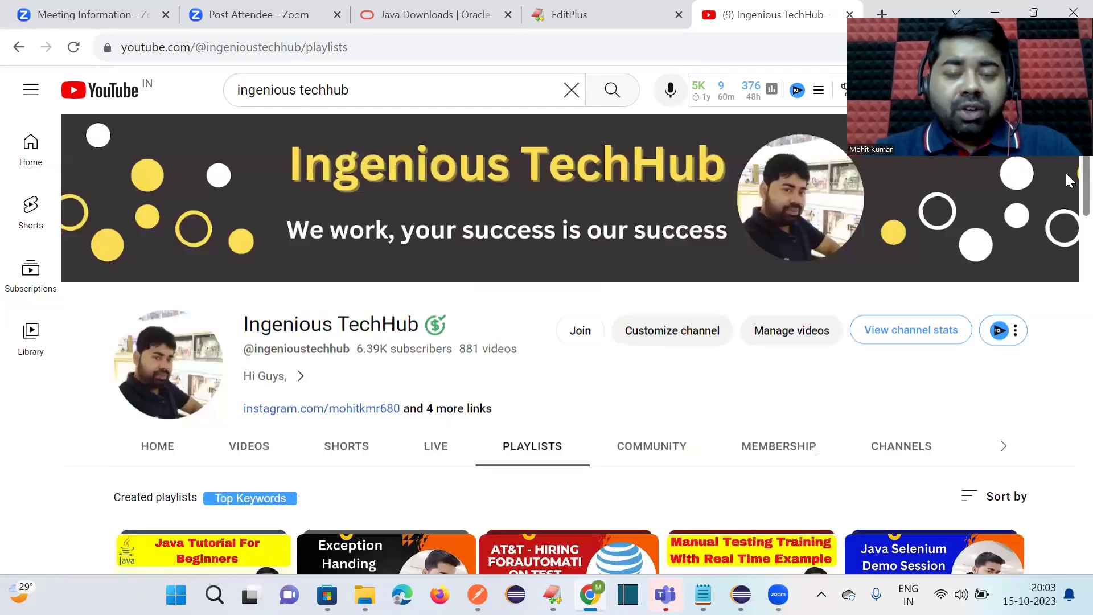